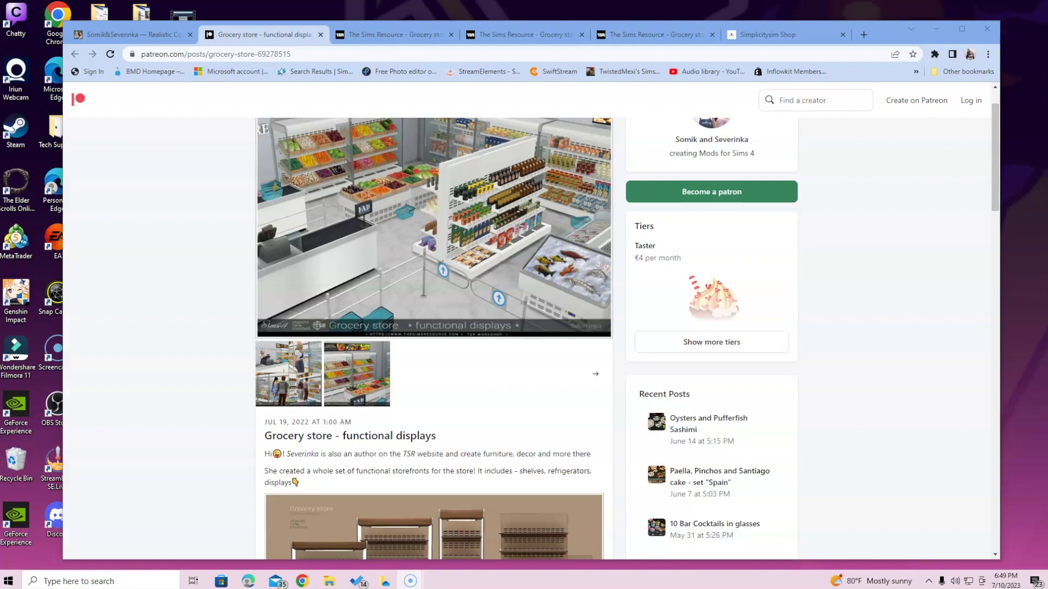
# Step: Look over the mod courses and ebooks on the Simplicitysim shop's home page
pyautogui.click(763, 36)
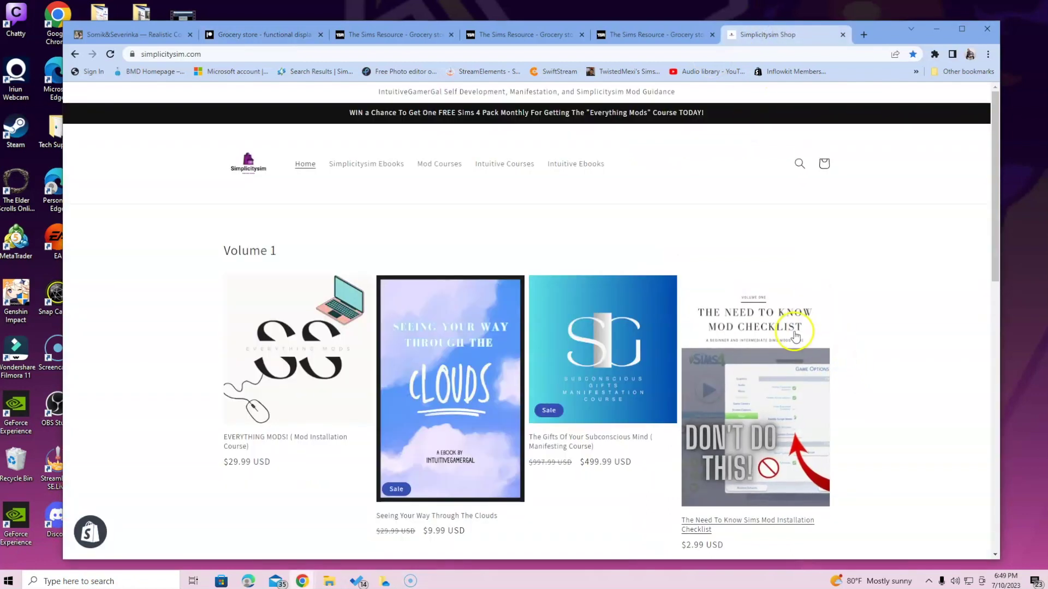
pyautogui.scroll(-4, 797, 334)
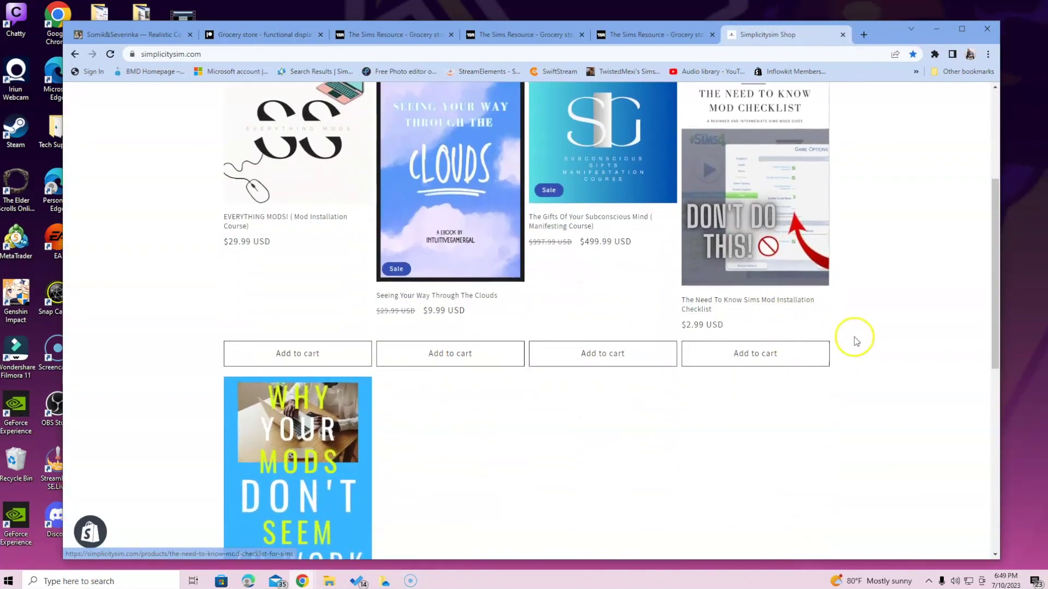
pyautogui.scroll(4, 855, 341)
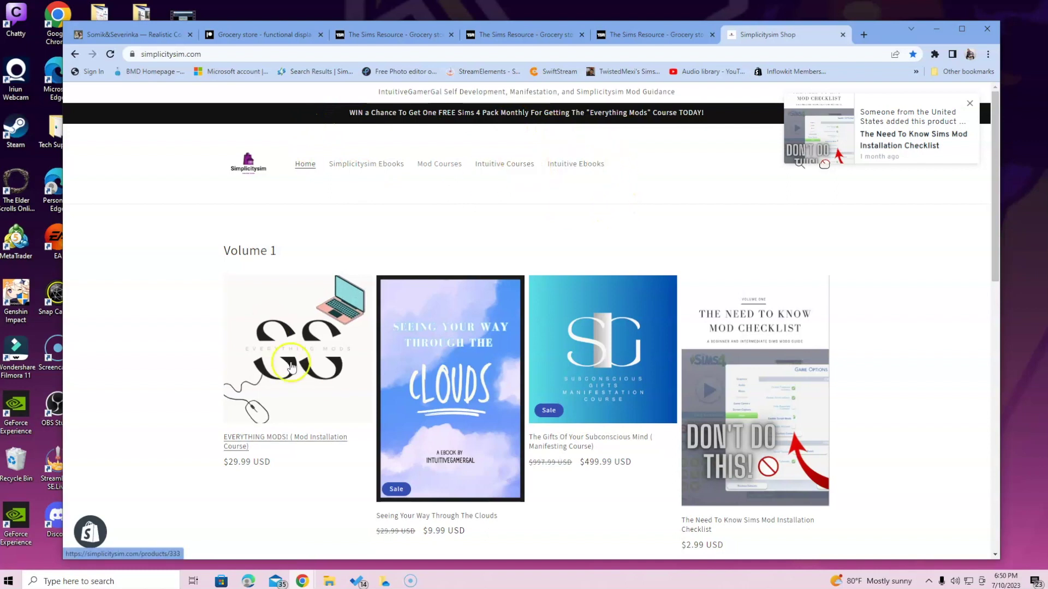
# Step: Check the Somik&Severinka Tumblr page and locate the TSR download links in the Patreon "Grocery store - functional displays" post
pyautogui.click(121, 36)
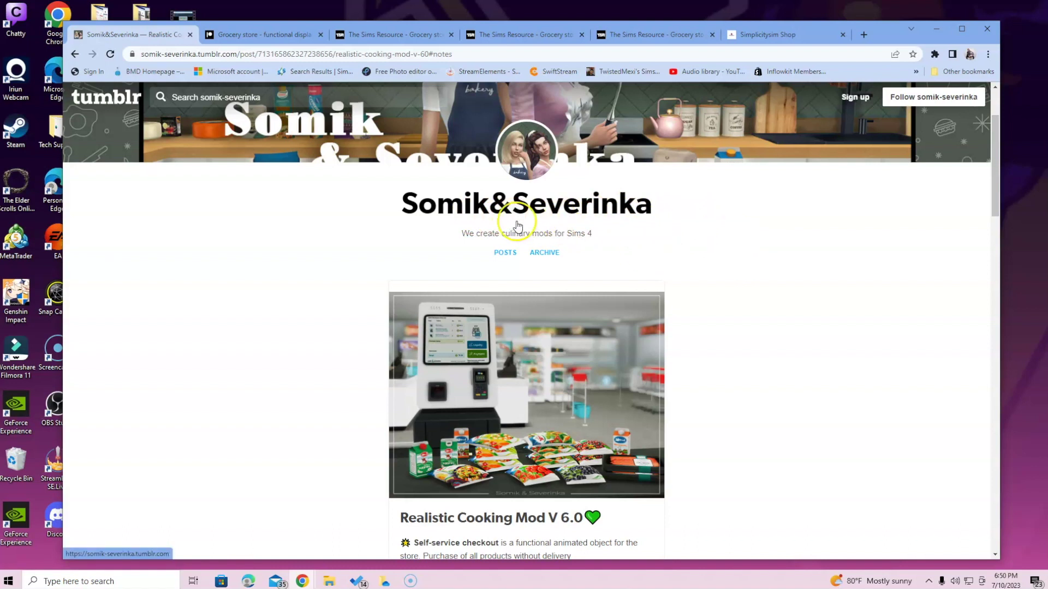
pyautogui.click(260, 36)
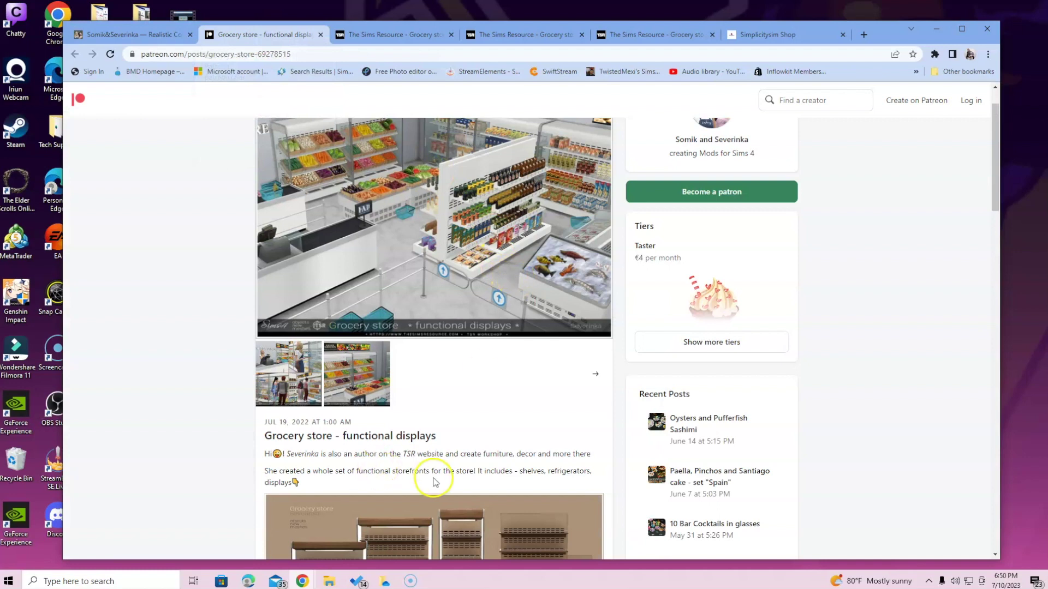
pyautogui.scroll(-8, 410, 459)
pyautogui.scroll(-7, 410, 444)
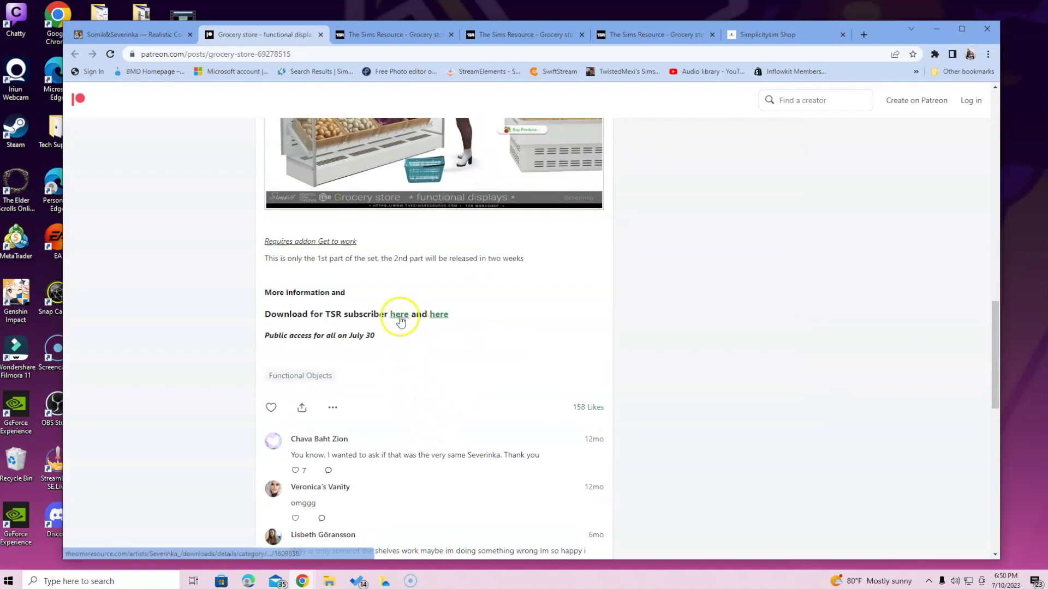
# Step: Review the three Sims Resource set pages: Grocery store Pt.I, Pt.II vegetables and Pt.III decor
pyautogui.click(363, 34)
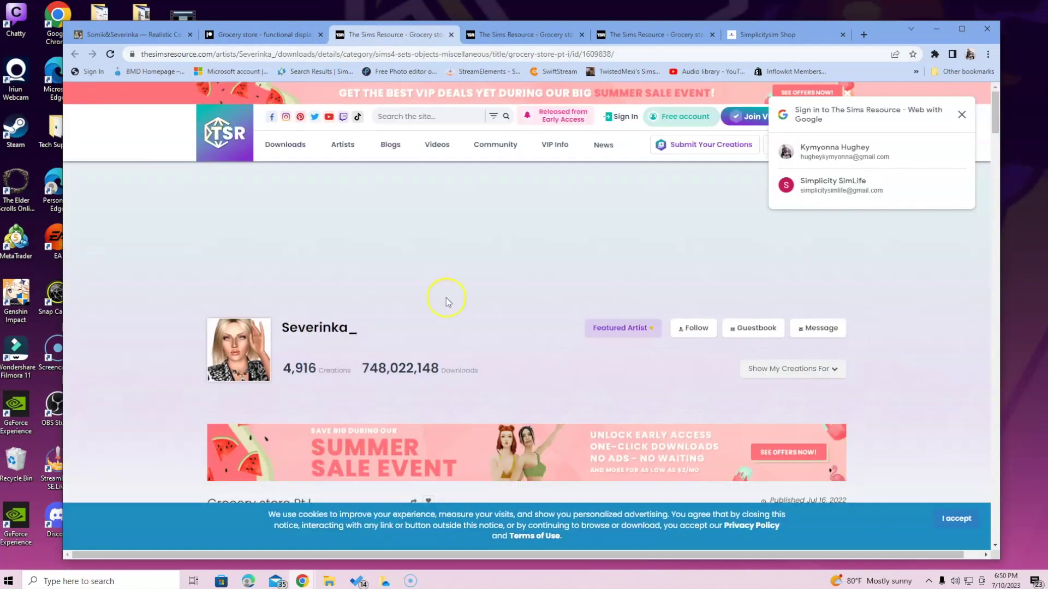
pyautogui.scroll(-3, 453, 306)
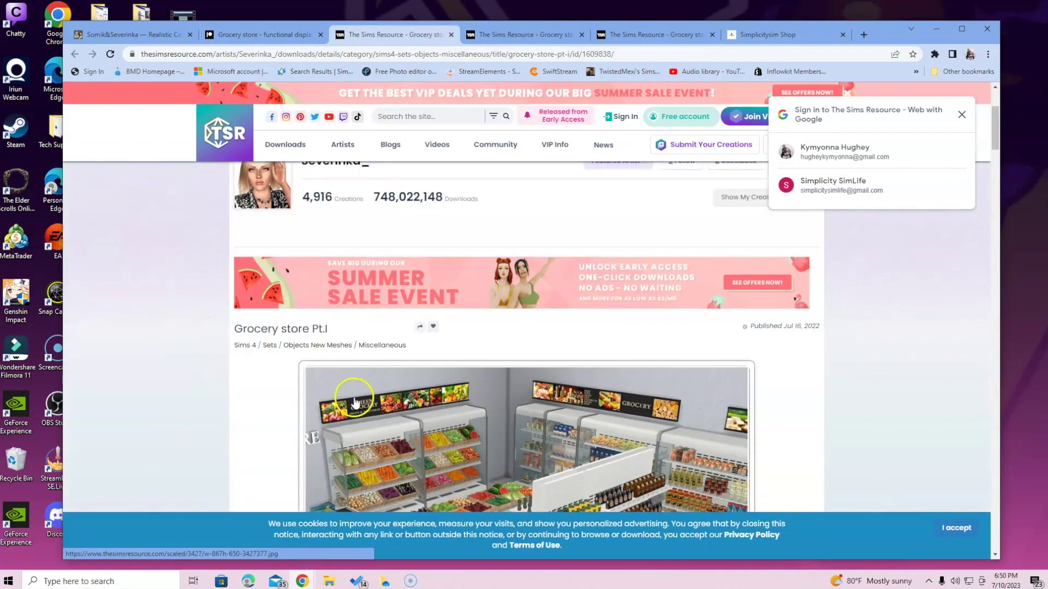
pyautogui.click(519, 34)
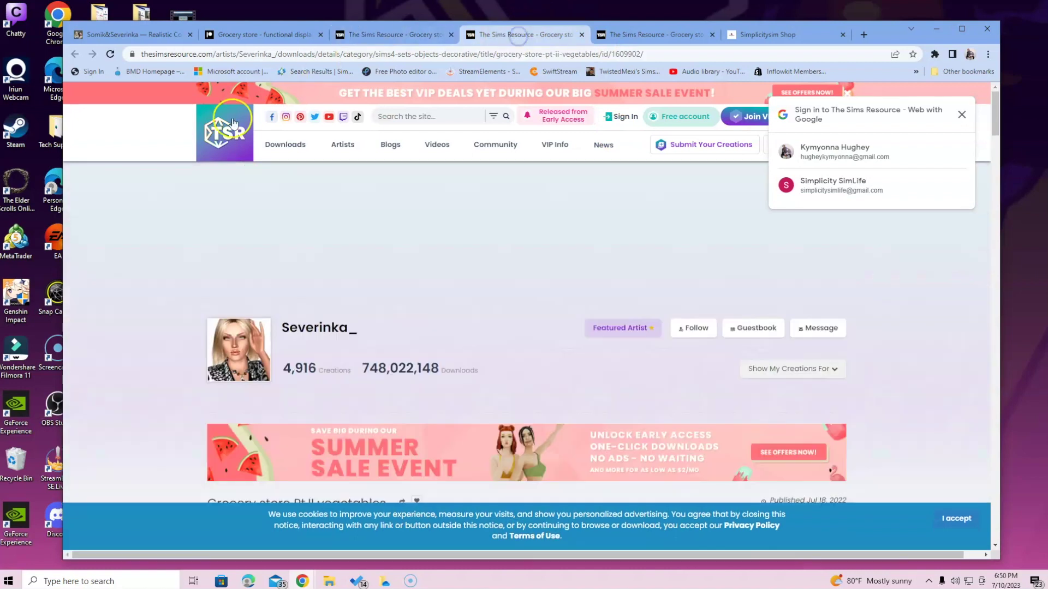
pyautogui.scroll(-3, 409, 262)
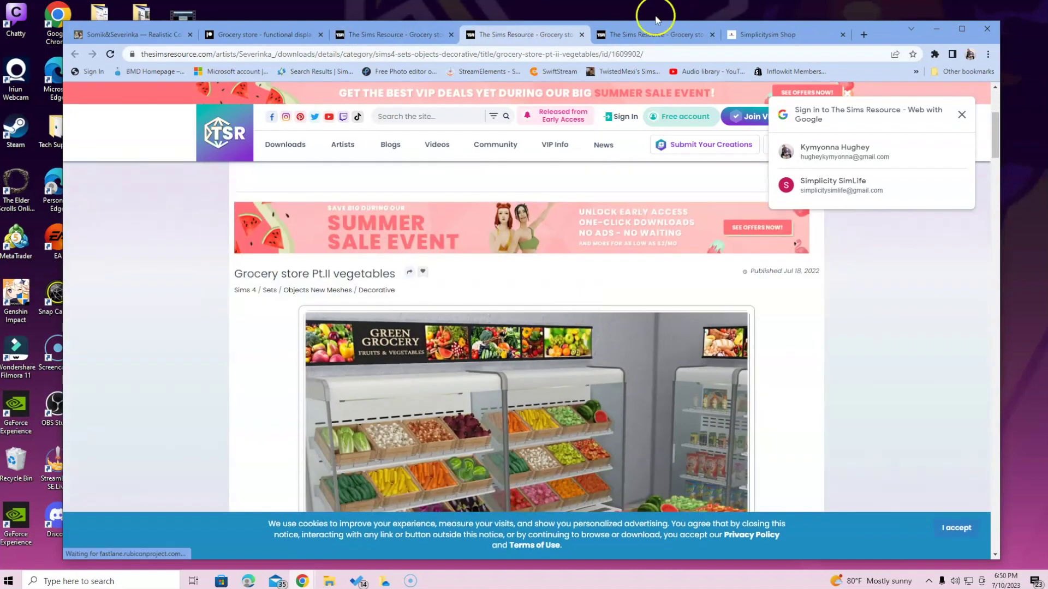
pyautogui.click(654, 34)
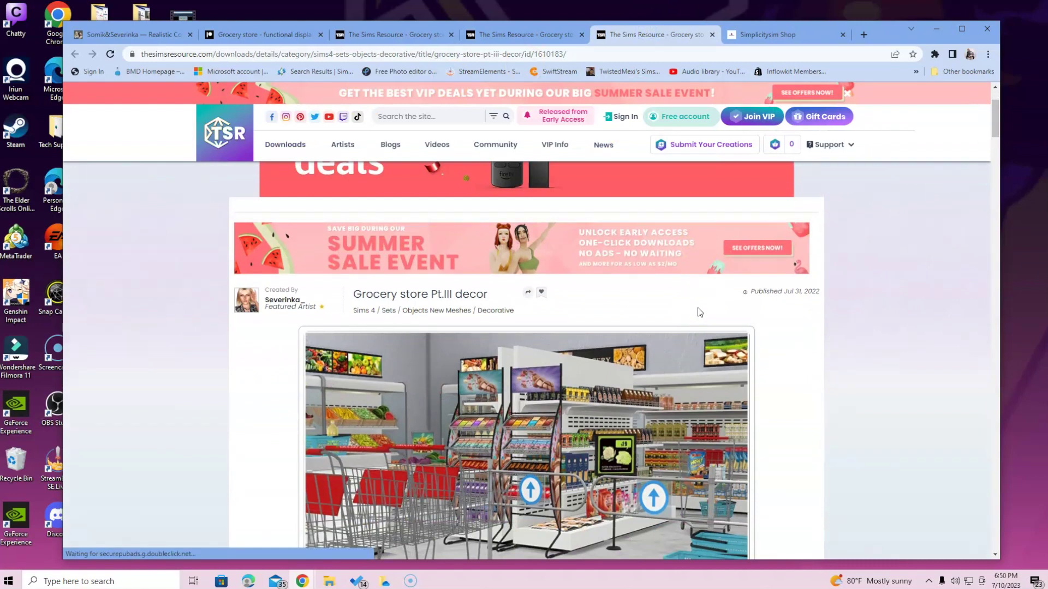
pyautogui.click(669, 309)
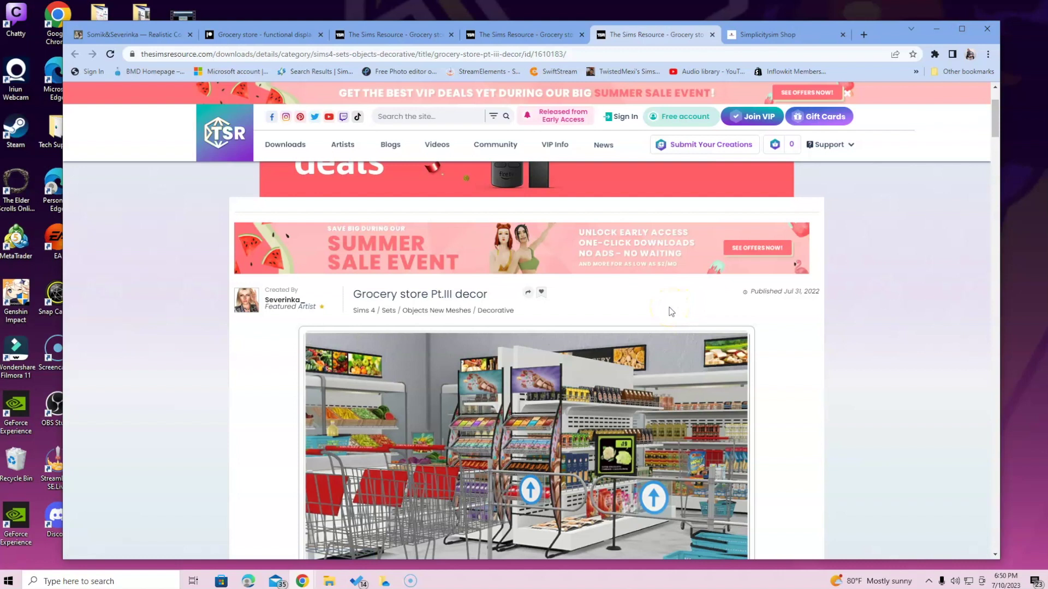
pyautogui.click(626, 291)
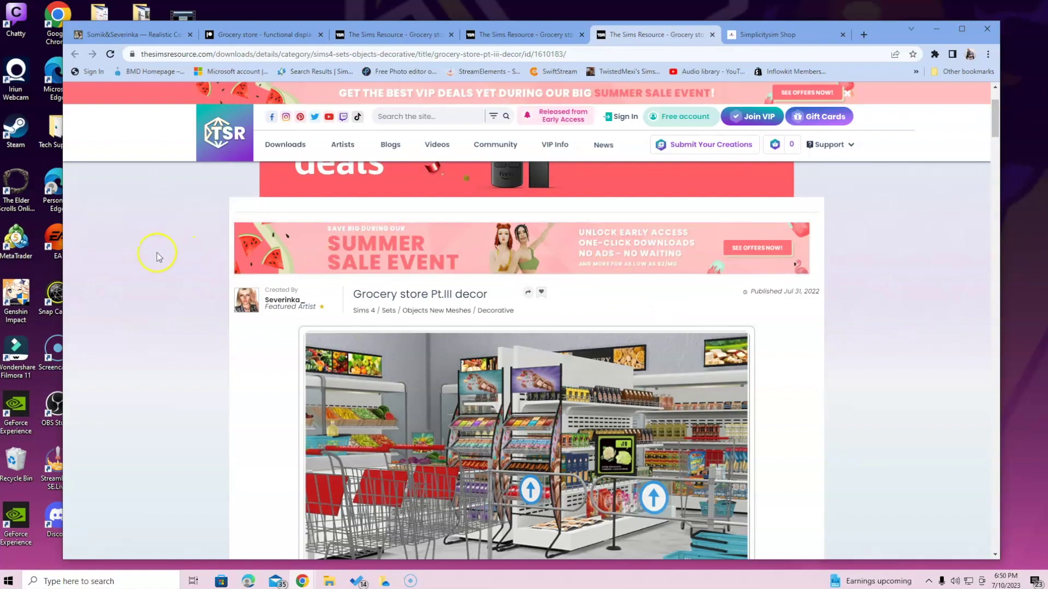
# Step: Open the Realistic Cooking Mod download page from the Somik&Severinka Tumblr post
pyautogui.click(179, 40)
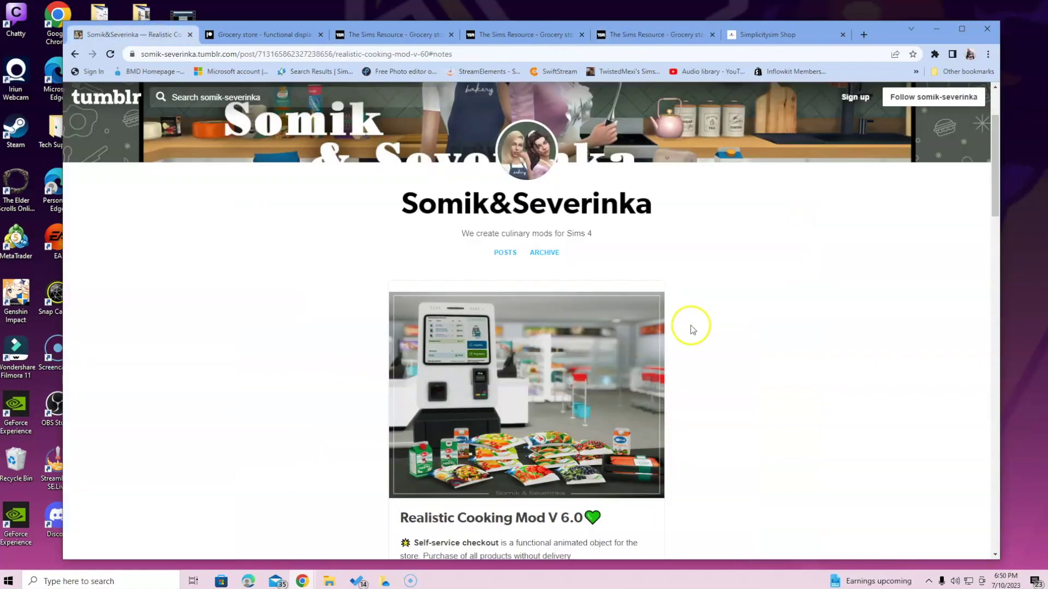
pyautogui.scroll(-5, 682, 322)
pyautogui.scroll(-10, 676, 322)
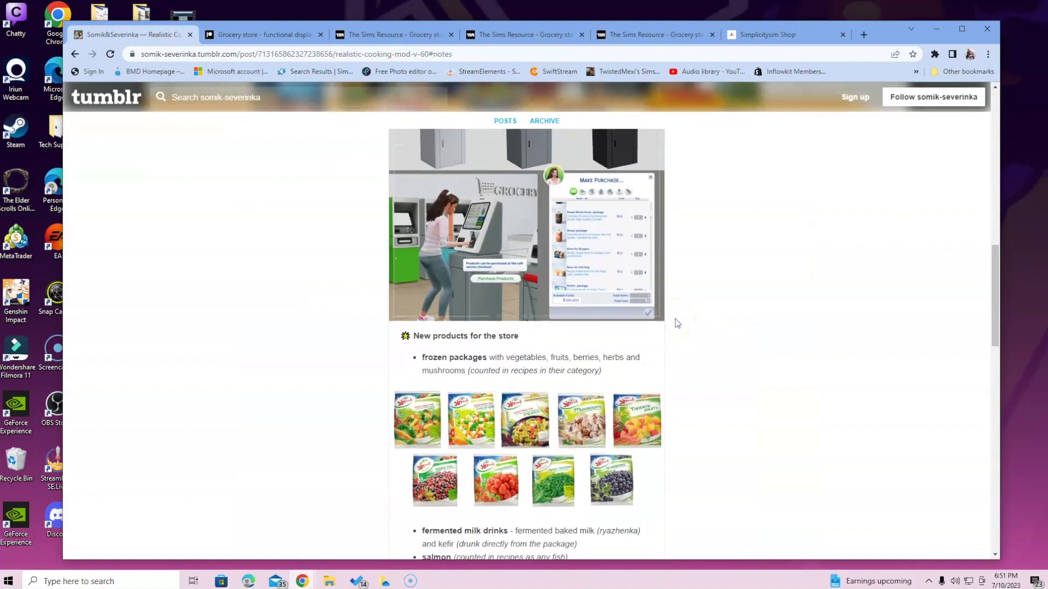
pyautogui.scroll(-6, 676, 325)
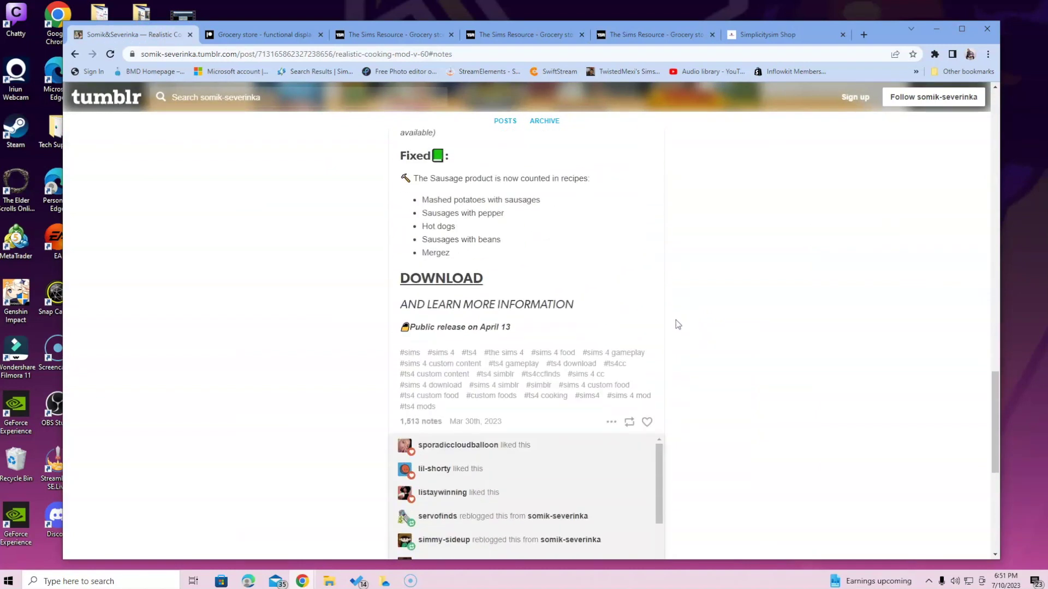
pyautogui.click(447, 279)
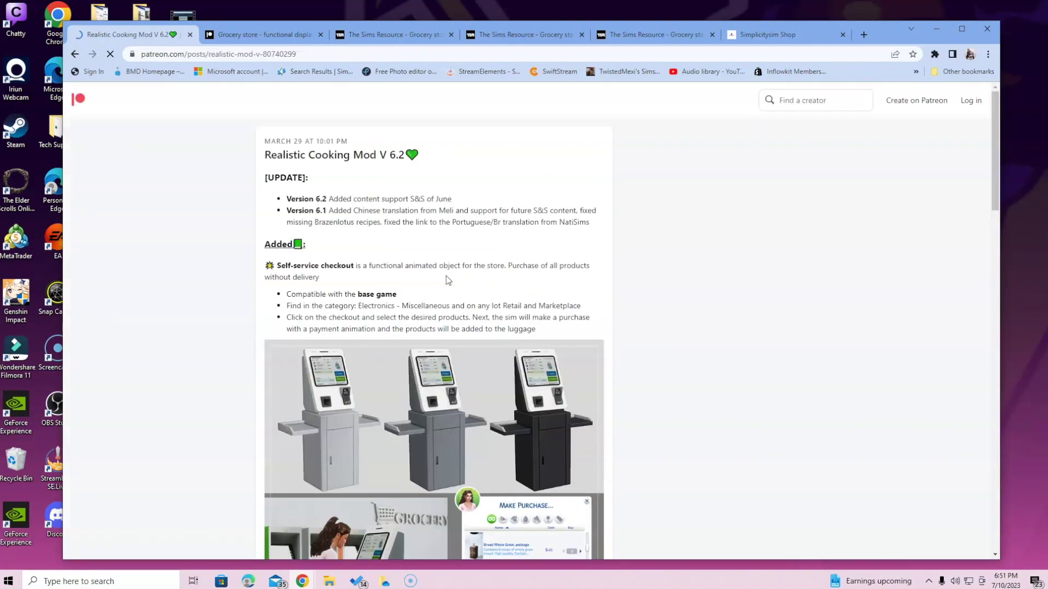
# Step: From the mod's installation instructions, open the "Any Ingredient" Cooking Tags Resource and XML Injector pages in separate tabs, keeping the mod post in view
pyautogui.scroll(-5, 449, 280)
pyautogui.scroll(-15, 448, 280)
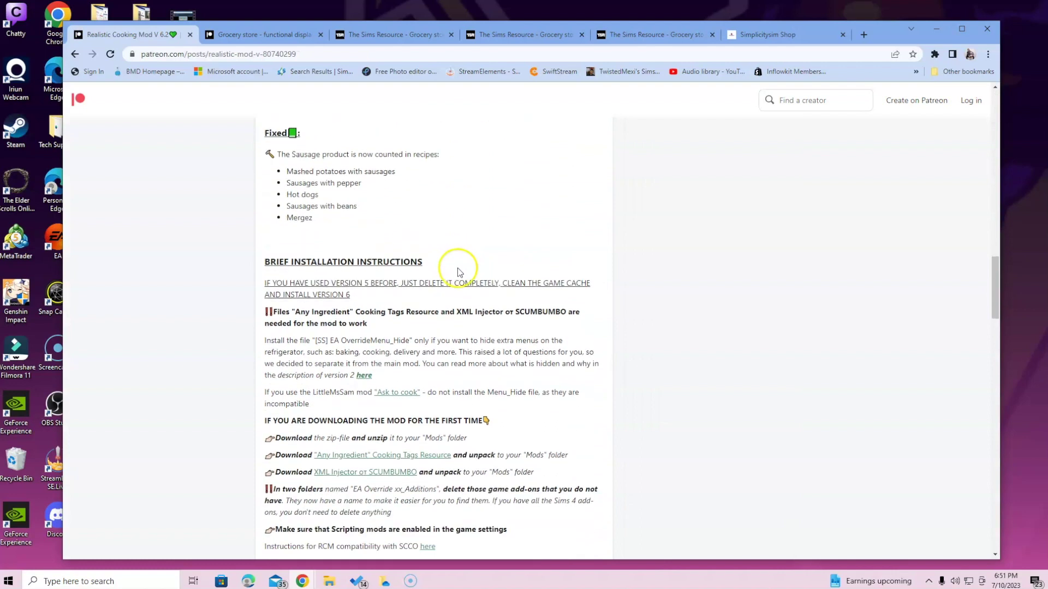
pyautogui.scroll(-7, 459, 272)
pyautogui.scroll(3, 459, 276)
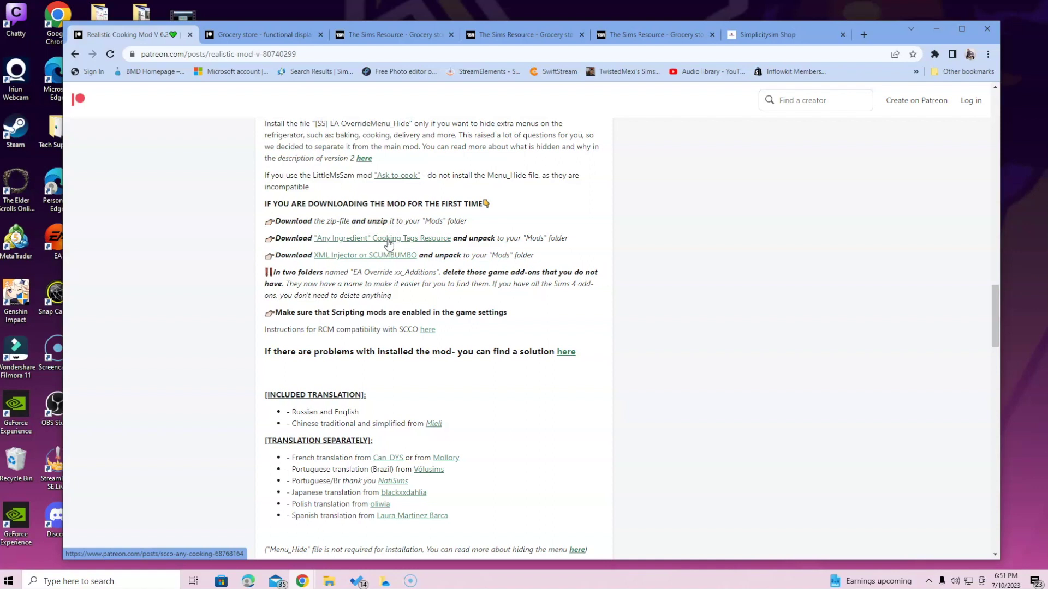
pyautogui.click(361, 246)
pyautogui.click(145, 37)
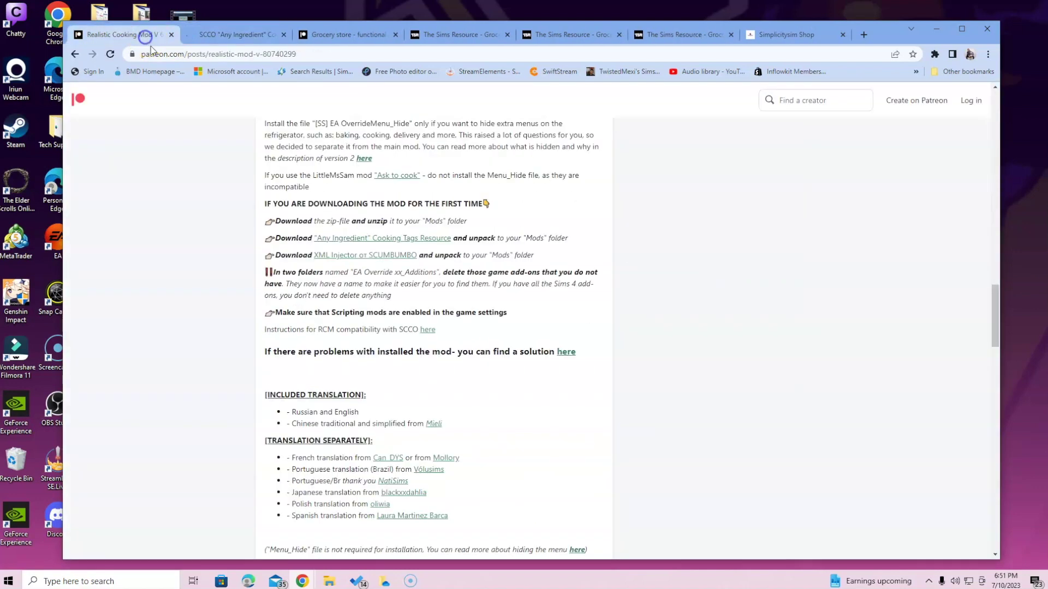
pyautogui.click(366, 255)
pyautogui.click(113, 34)
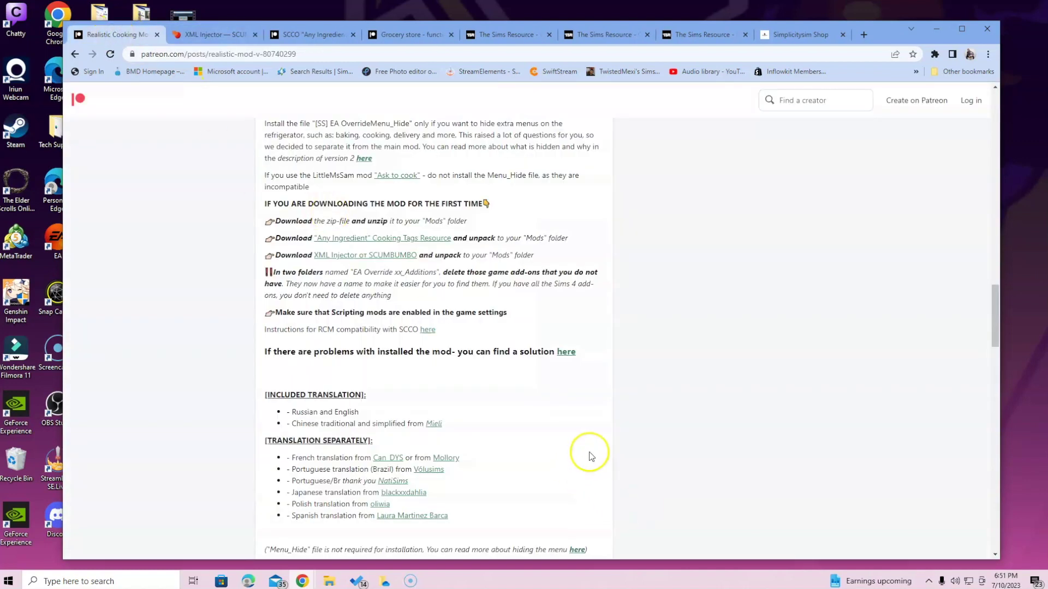
# Step: Save [SS] RealisticCookingMod V.6.2.zip and [SS] EA Override Menu_Hide.package from the mod post to the Downloads folder
pyautogui.scroll(-3, 590, 453)
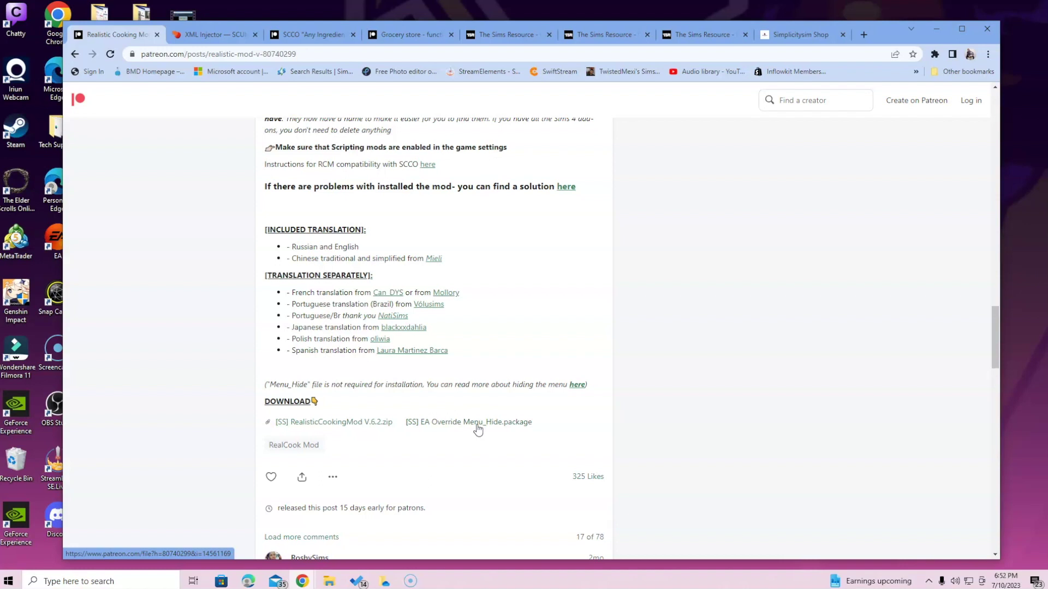
pyautogui.click(350, 425)
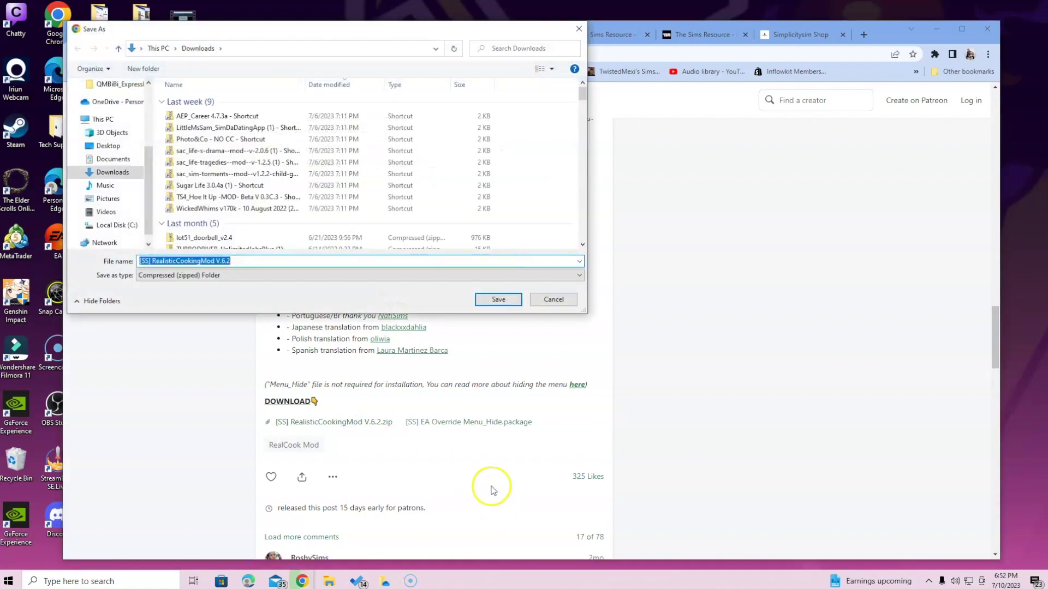
pyautogui.click(496, 300)
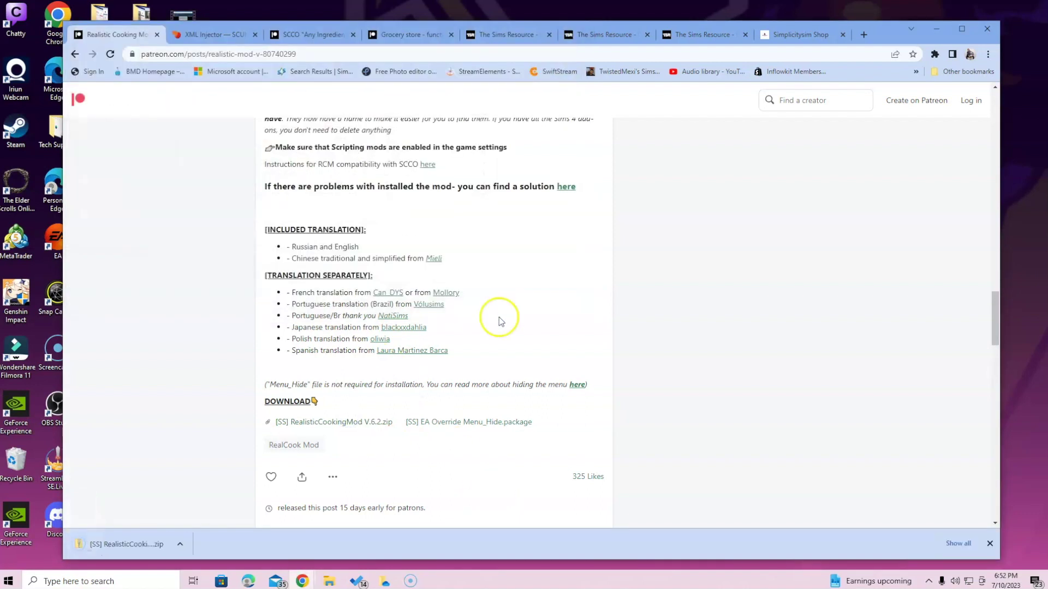
pyautogui.click(457, 426)
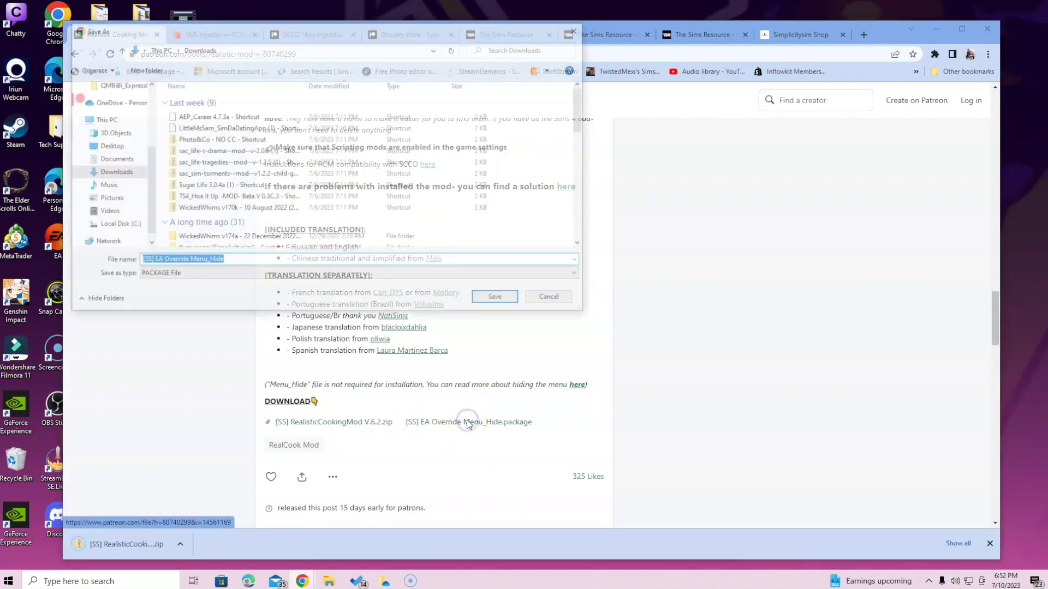
pyautogui.click(491, 299)
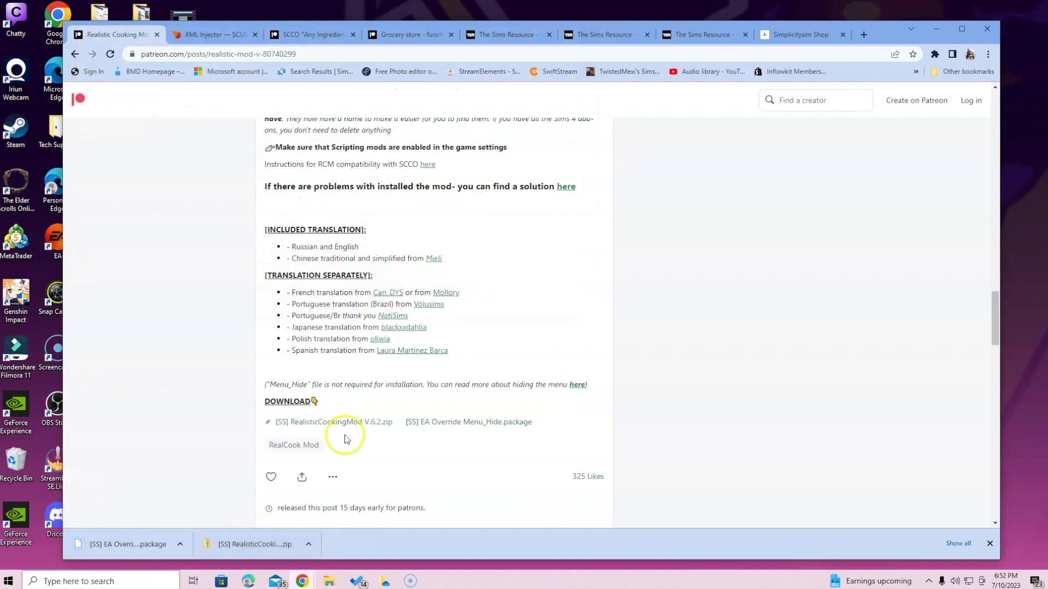
# Step: Download the XML Injector zip, XmlInjector_v4_high_school_patch_fix, from the Scumbumbo page into the Downloads folder
pyautogui.click(229, 34)
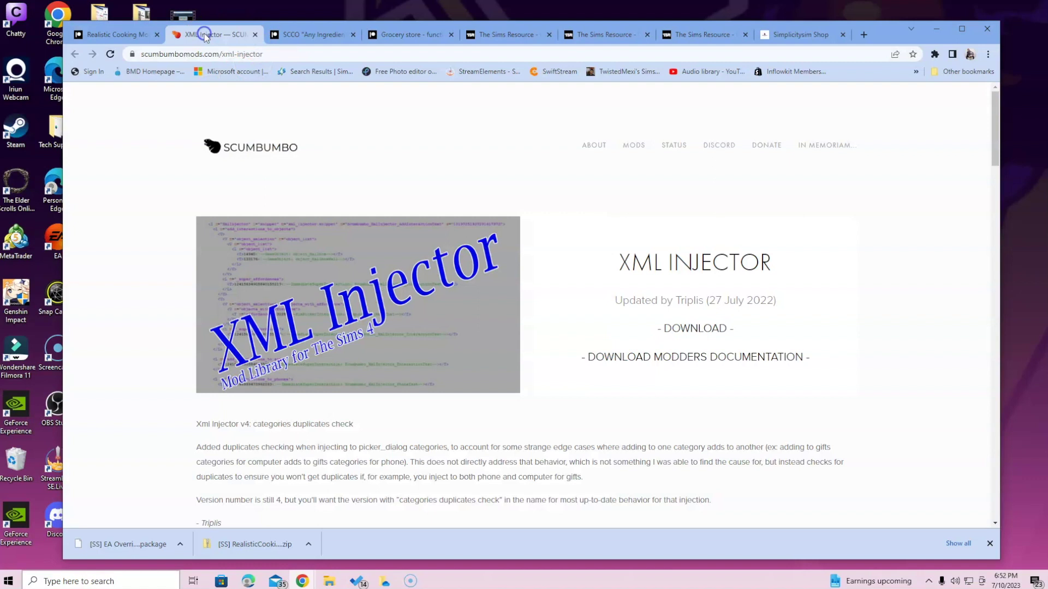
pyautogui.click(691, 333)
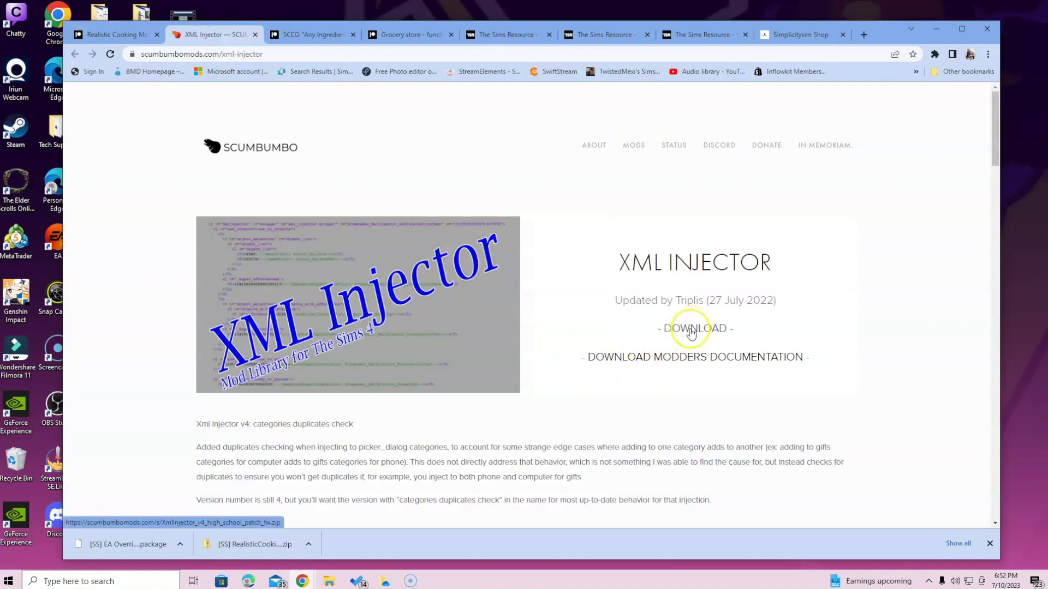
pyautogui.click(675, 327)
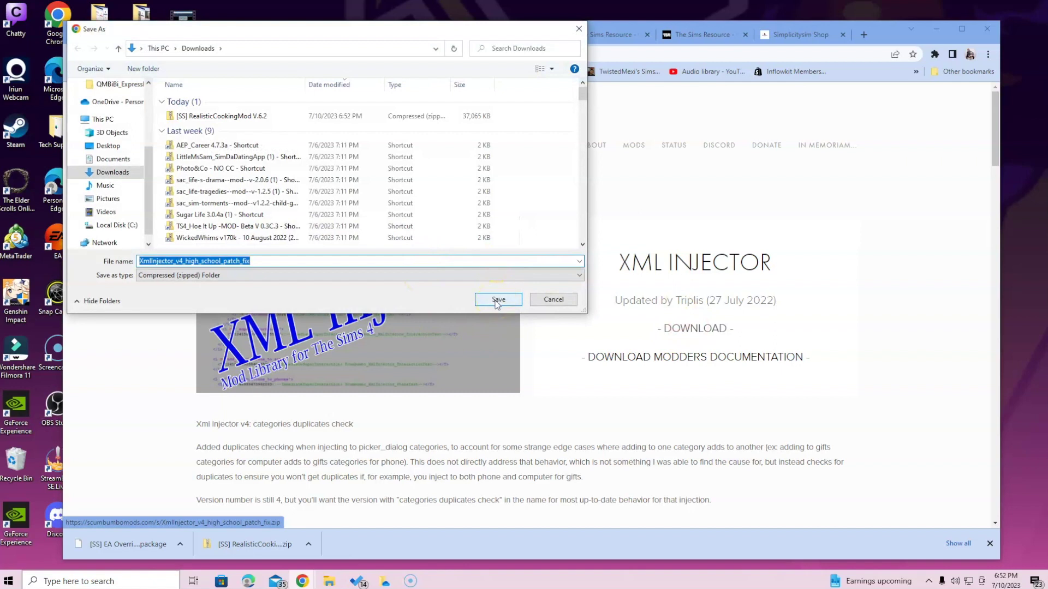
pyautogui.click(498, 300)
# Step: Download SCCO Any Ingredient Cooking Tags Resource 1.7.0.zip from the SrslySims Patreon post and save it to the Downloads folder
pyautogui.click(312, 36)
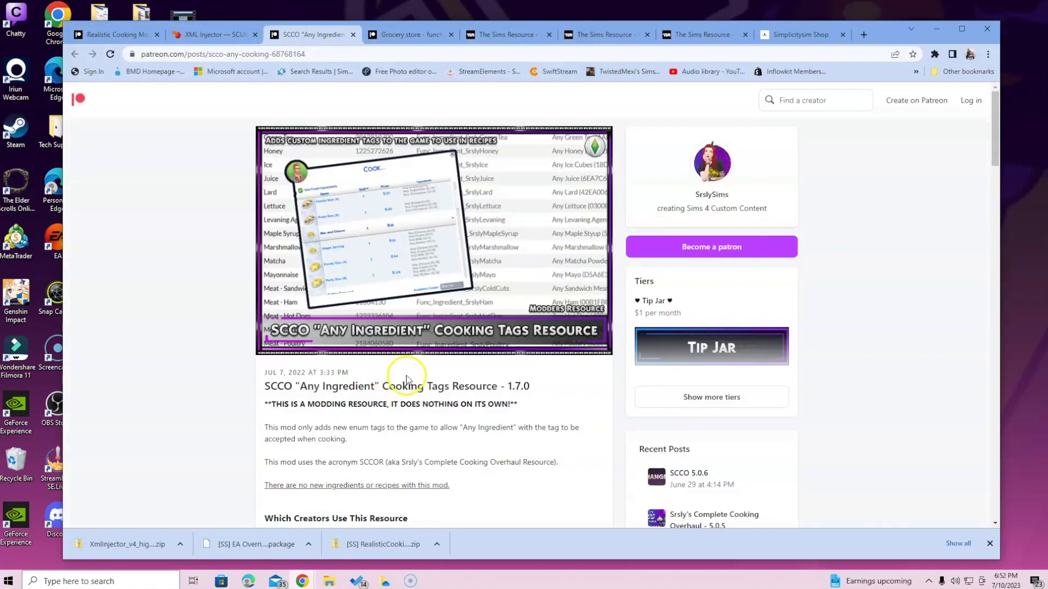
pyautogui.scroll(-3, 551, 417)
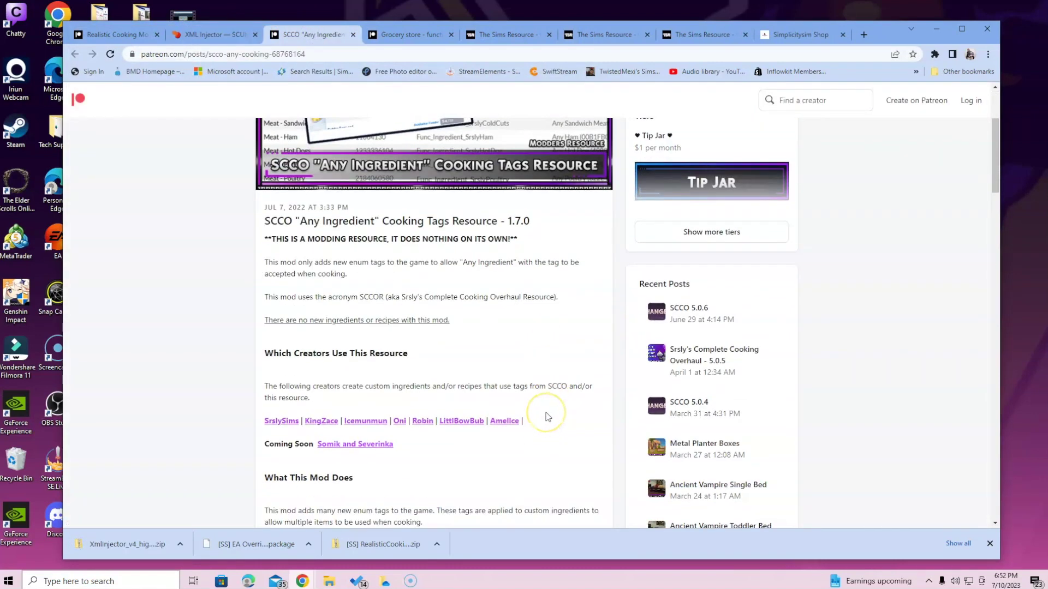
pyautogui.scroll(-6, 548, 417)
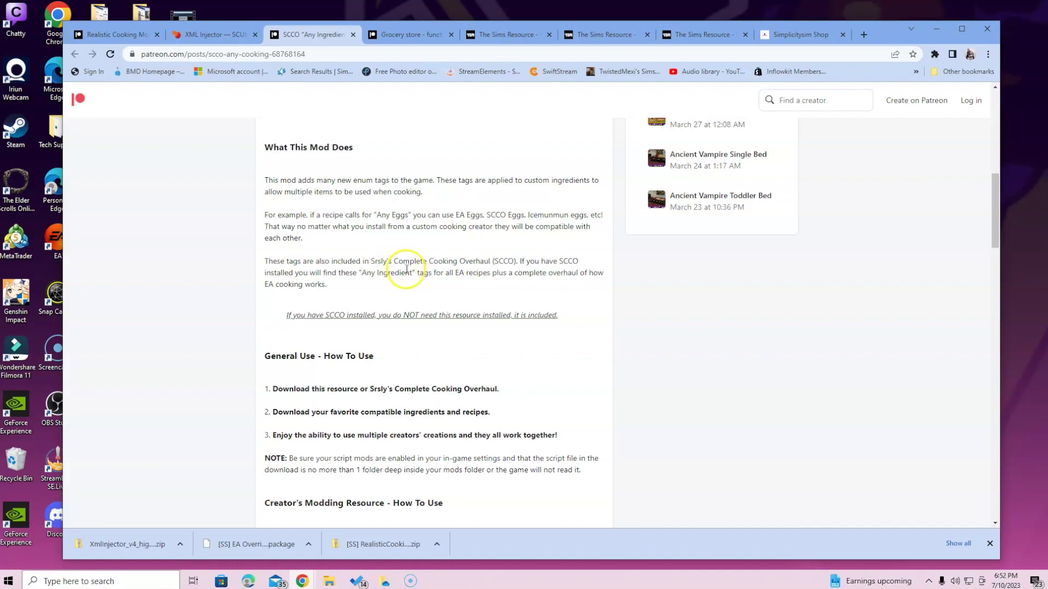
pyautogui.scroll(-2, 423, 370)
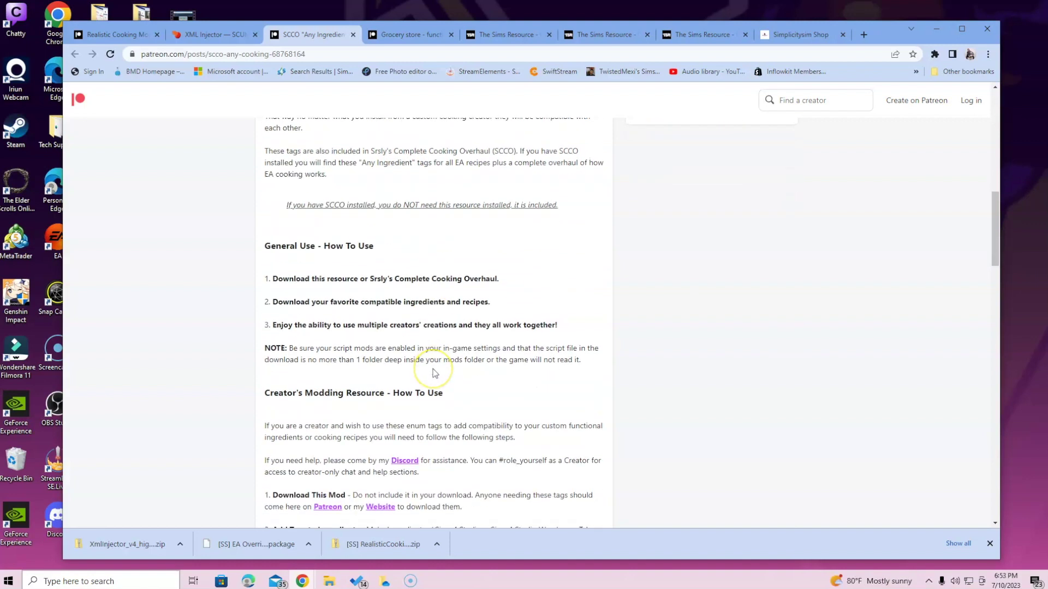
pyautogui.scroll(-3, 435, 373)
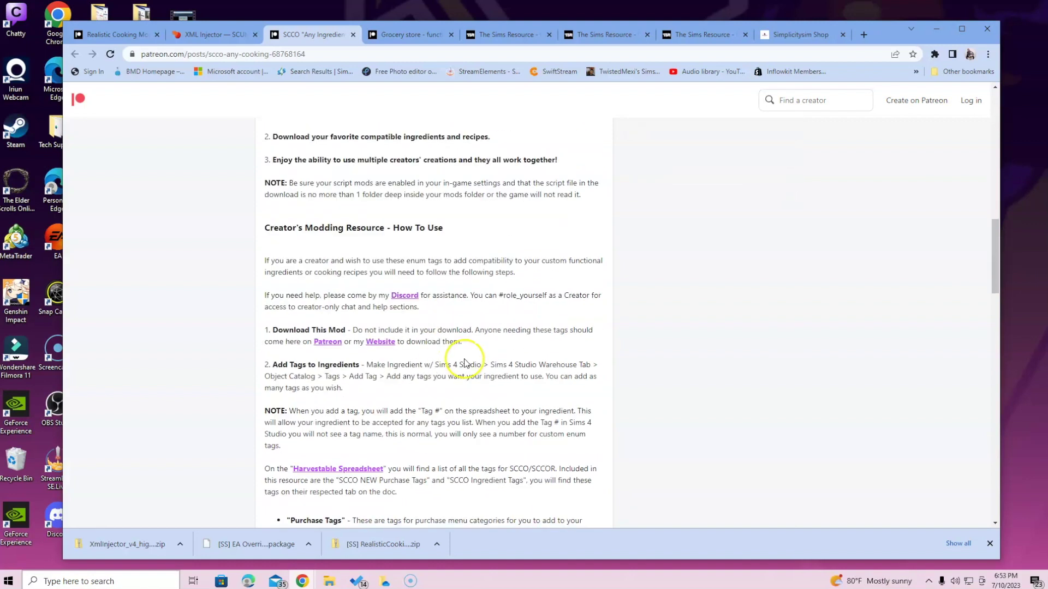
pyautogui.scroll(-10, 464, 363)
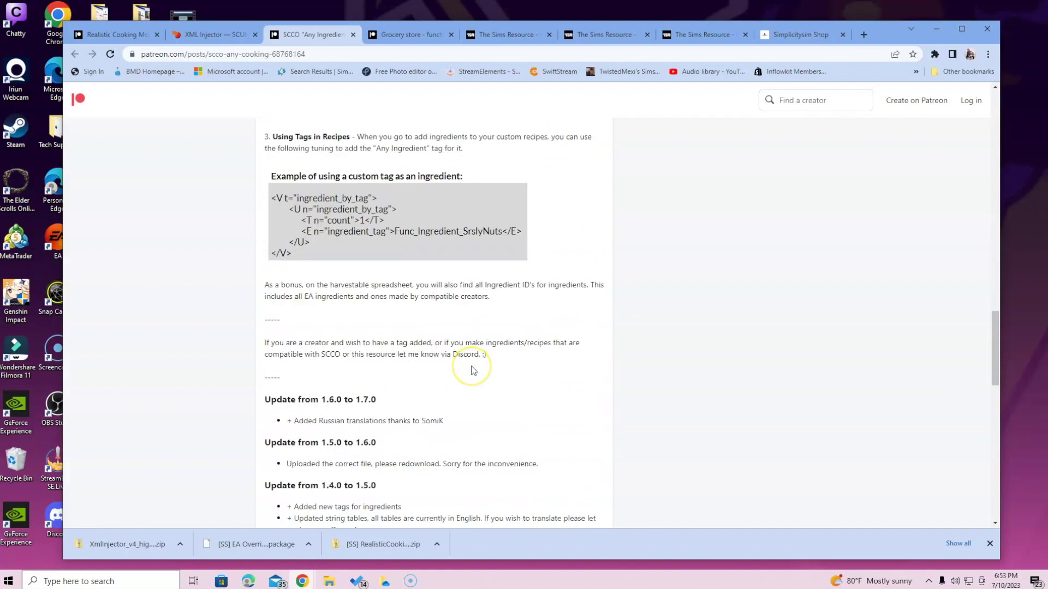
pyautogui.scroll(-5, 473, 371)
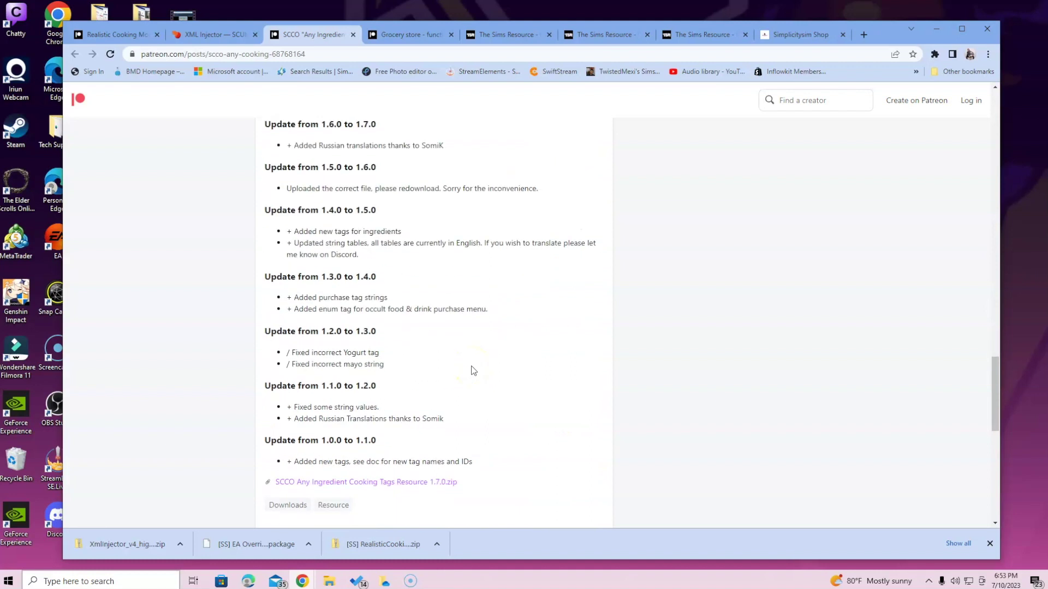
pyautogui.click(413, 483)
pyautogui.click(497, 297)
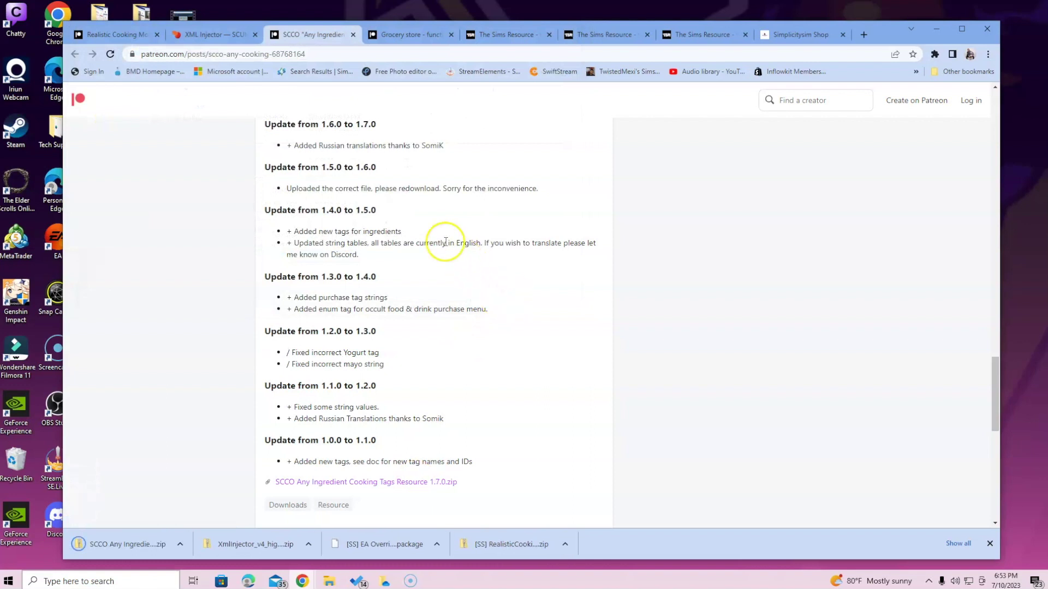
# Step: Go past the Grocery store Patreon post to the Grocery store Pt.I page on The Sims Resource and accept its cookie notice
pyautogui.click(392, 34)
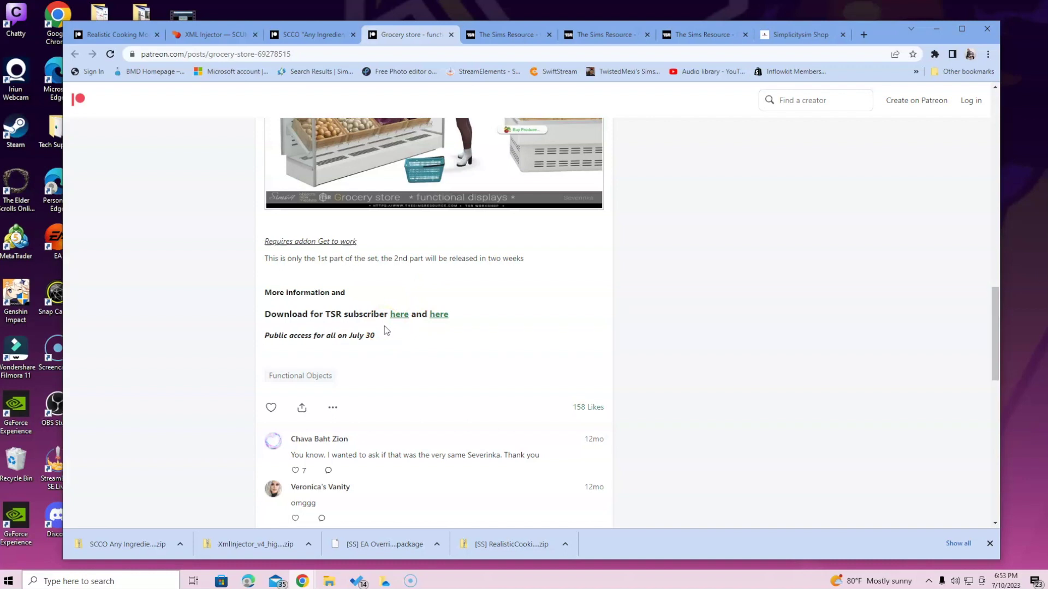
pyautogui.click(493, 35)
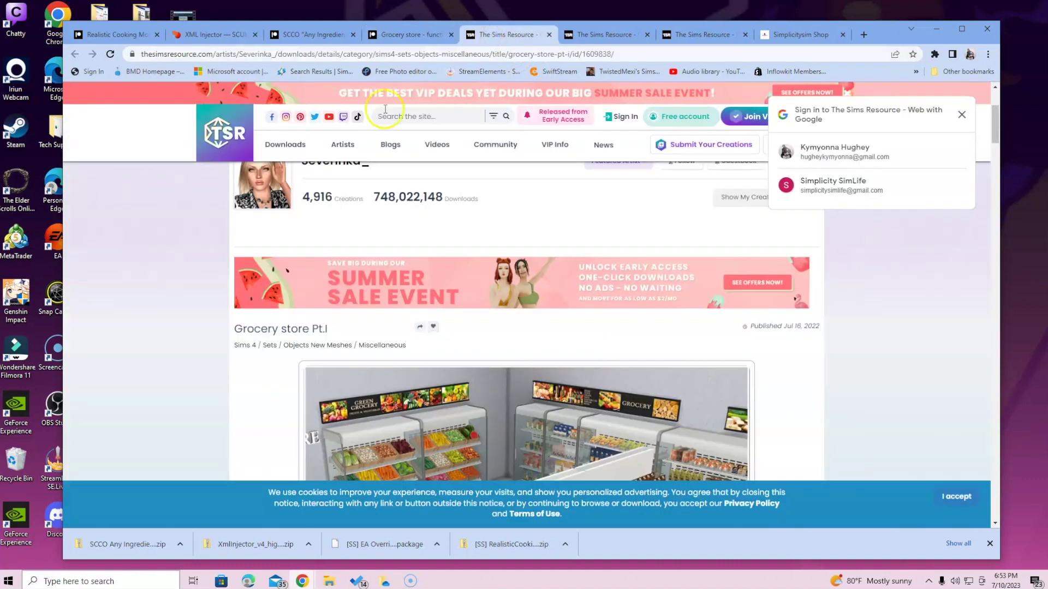
pyautogui.click(966, 497)
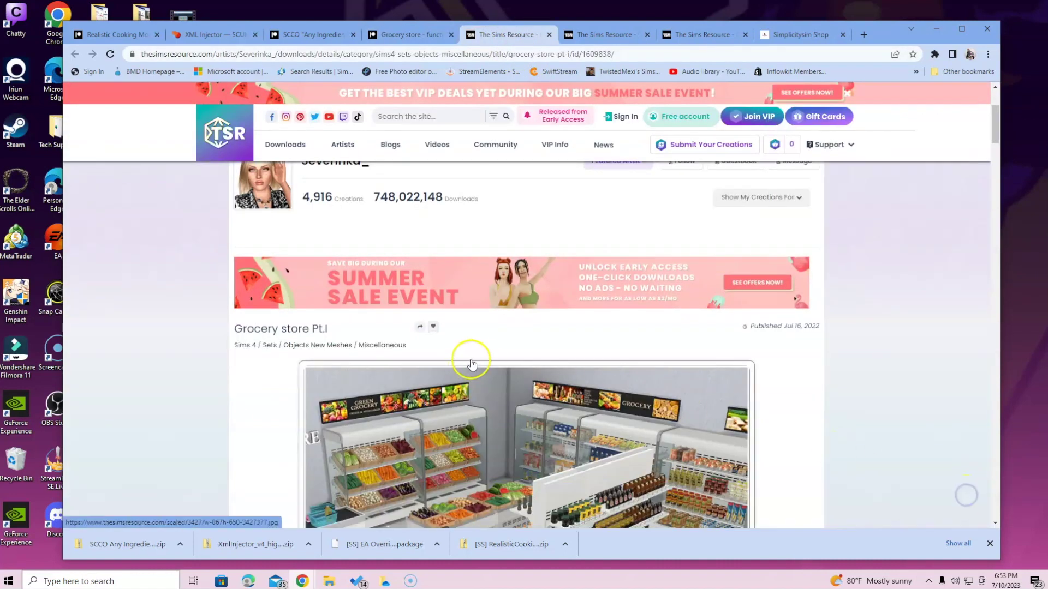
# Step: Look through the Grocery store Pt.I preview images and request the set's download, continuing without a VIP membership
pyautogui.scroll(-5, 477, 362)
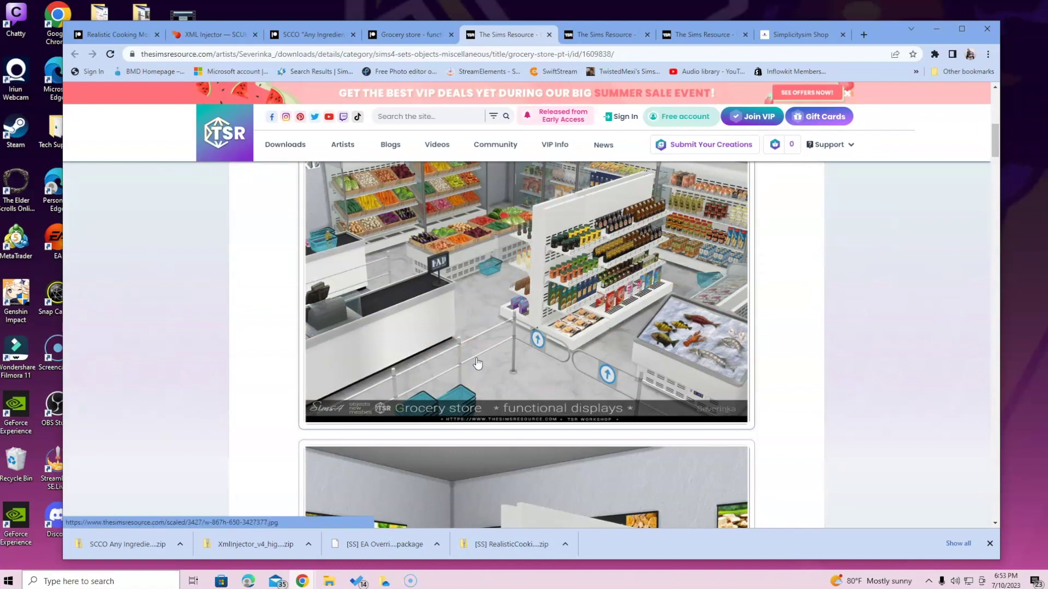
pyautogui.scroll(-20, 480, 362)
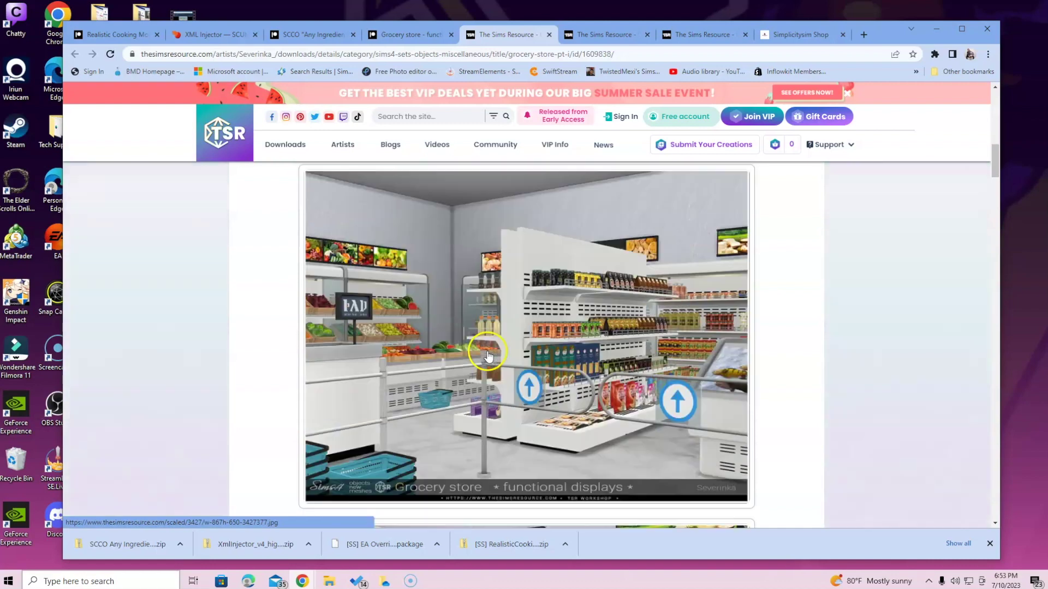
pyautogui.scroll(-20, 439, 297)
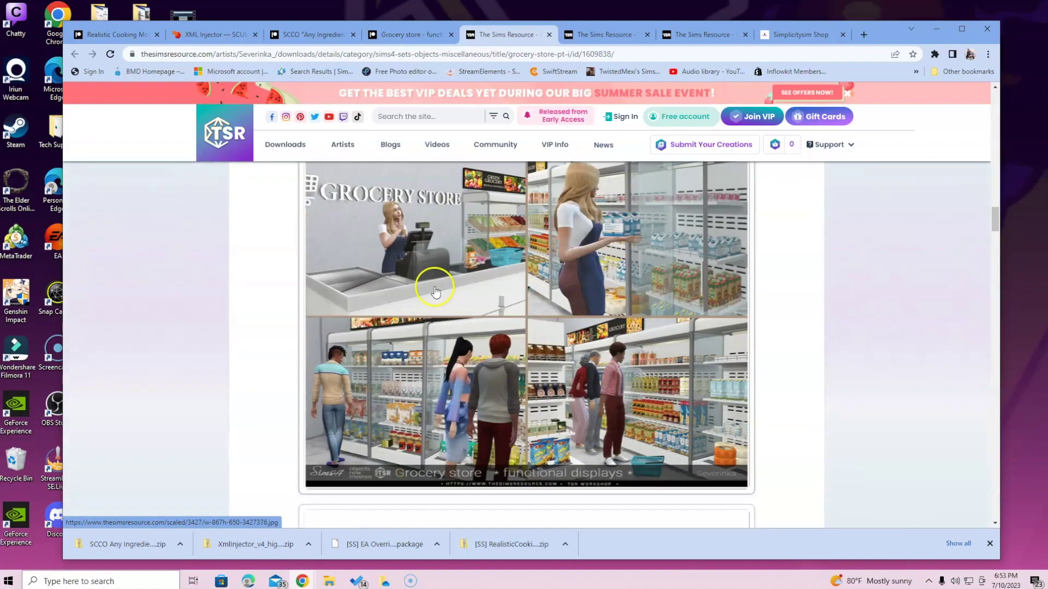
pyautogui.scroll(-3, 415, 296)
pyautogui.scroll(3, 412, 295)
pyautogui.scroll(-5, 412, 295)
pyautogui.scroll(1, 412, 297)
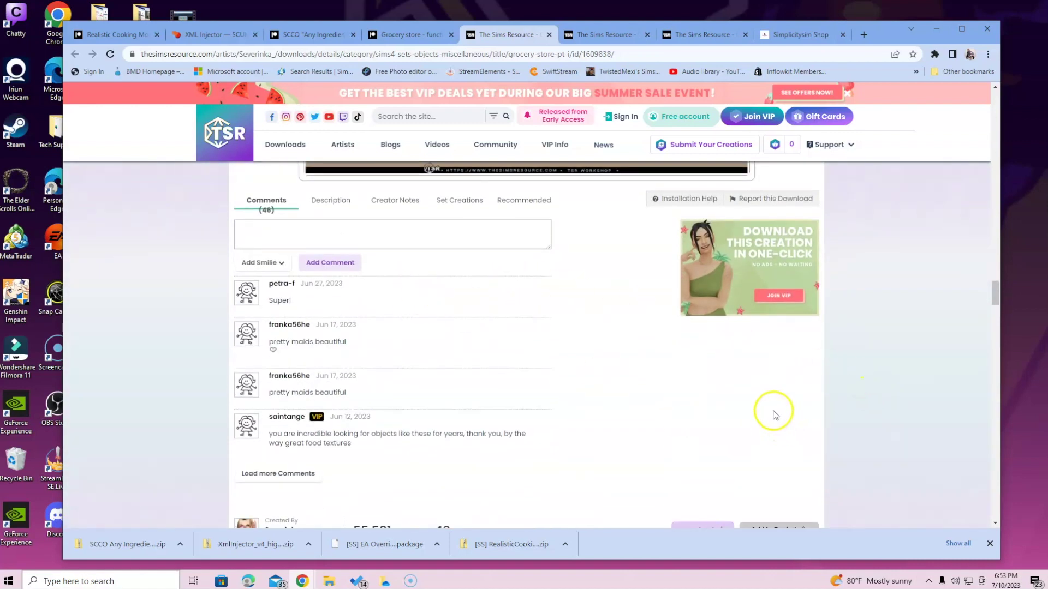
pyautogui.scroll(-3, 759, 404)
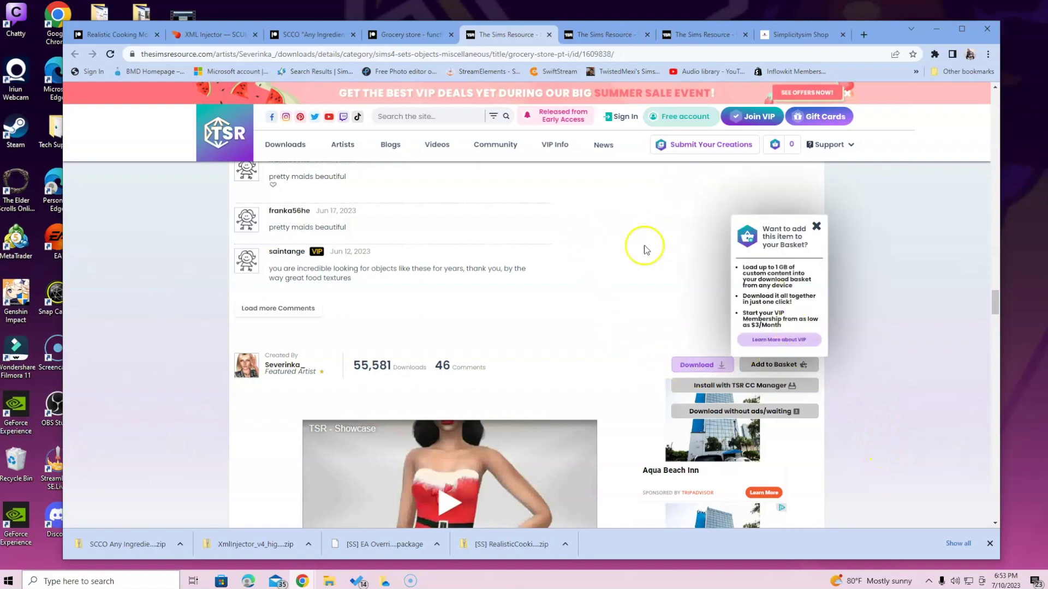
pyautogui.click(700, 365)
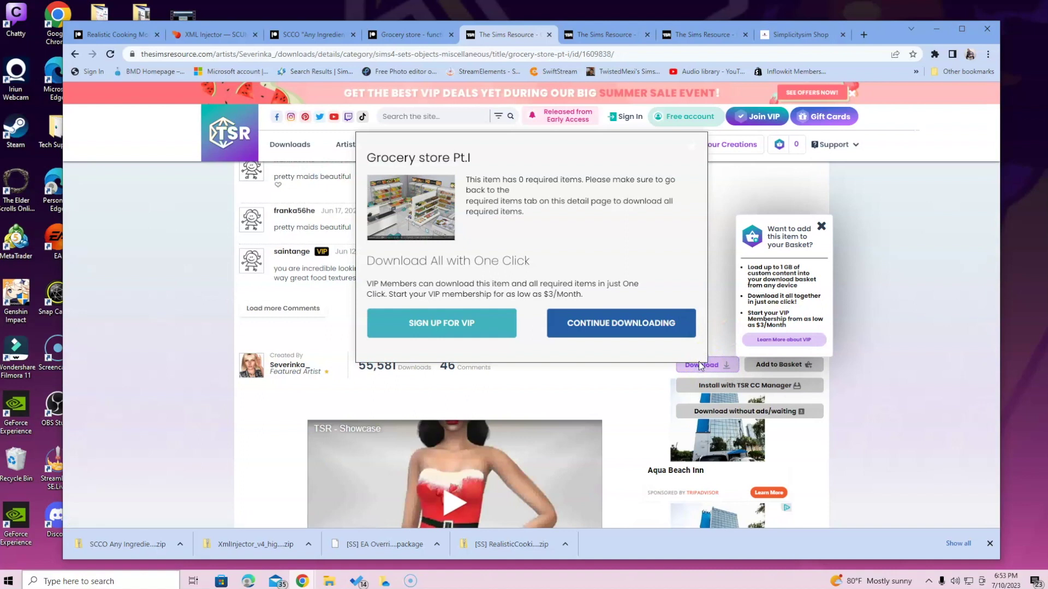
pyautogui.click(627, 317)
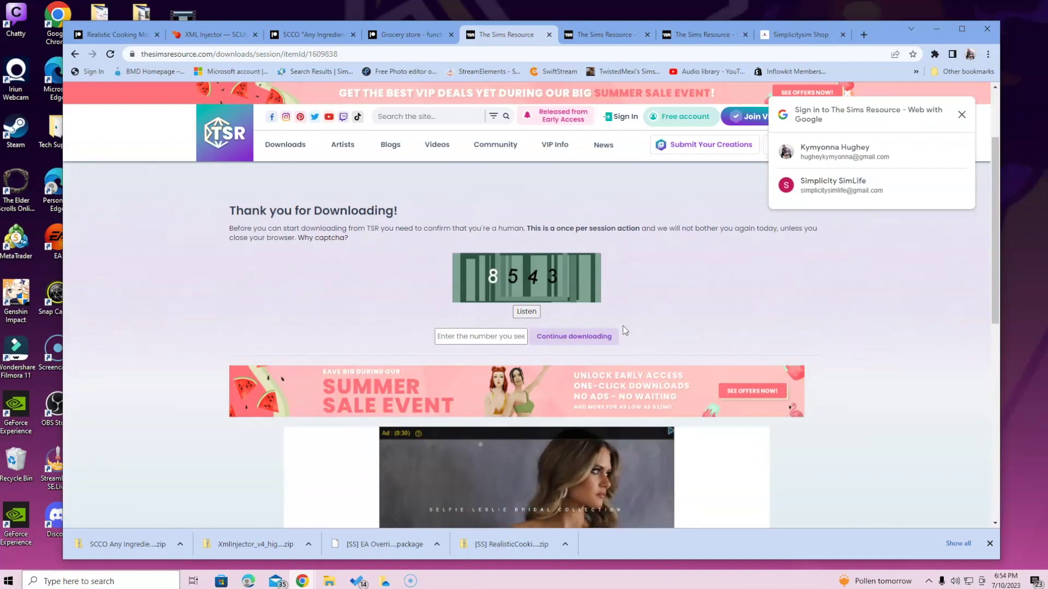
# Step: Enter the captcha number shown on the human-verification page and continue to the Grocery store Pt.I download
pyautogui.click(461, 337)
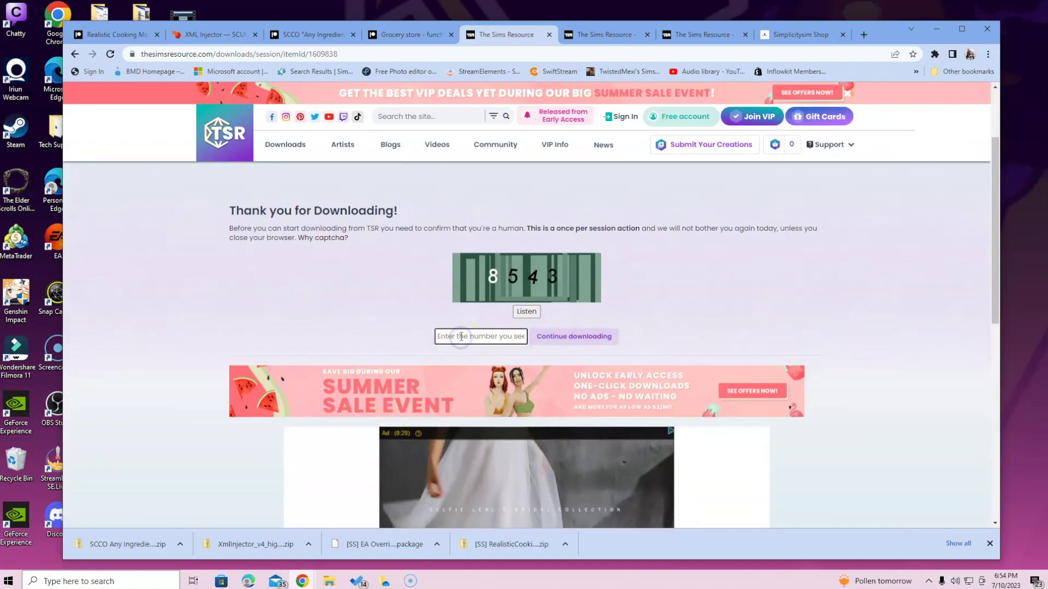
pyautogui.write('85')
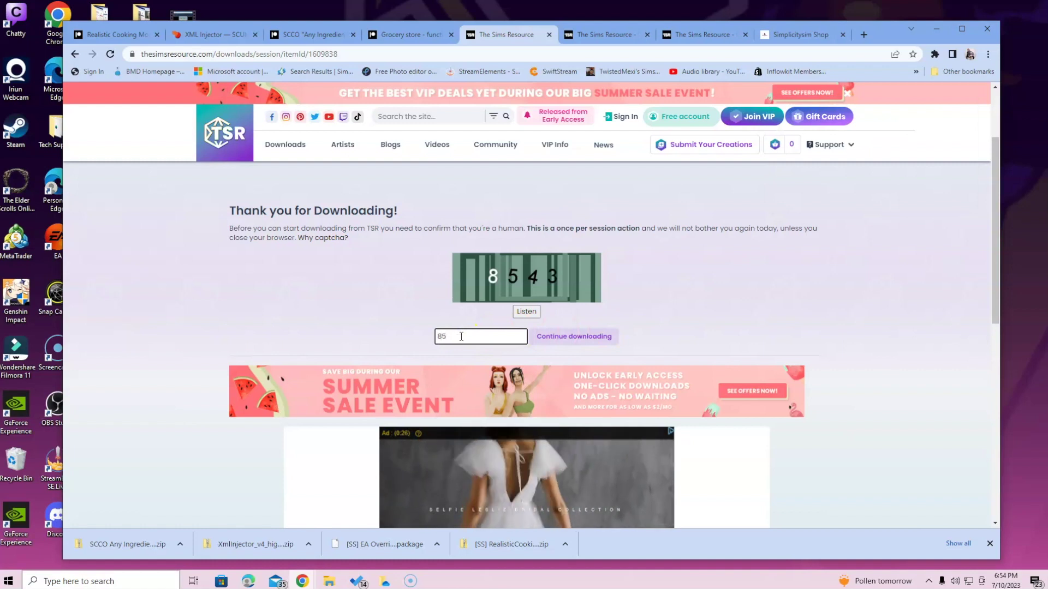
pyautogui.write('43')
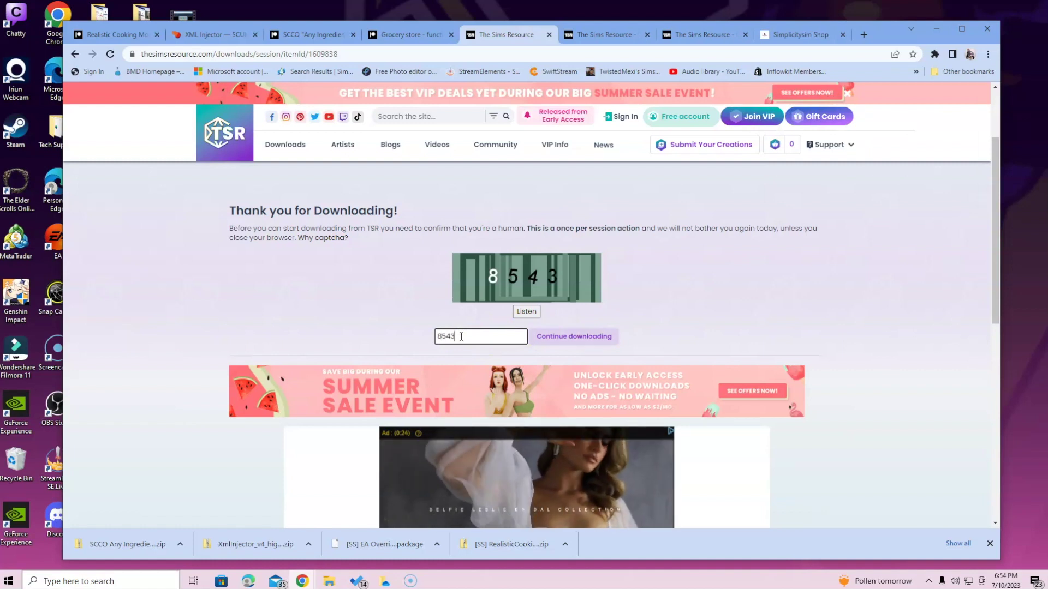
pyautogui.click(557, 340)
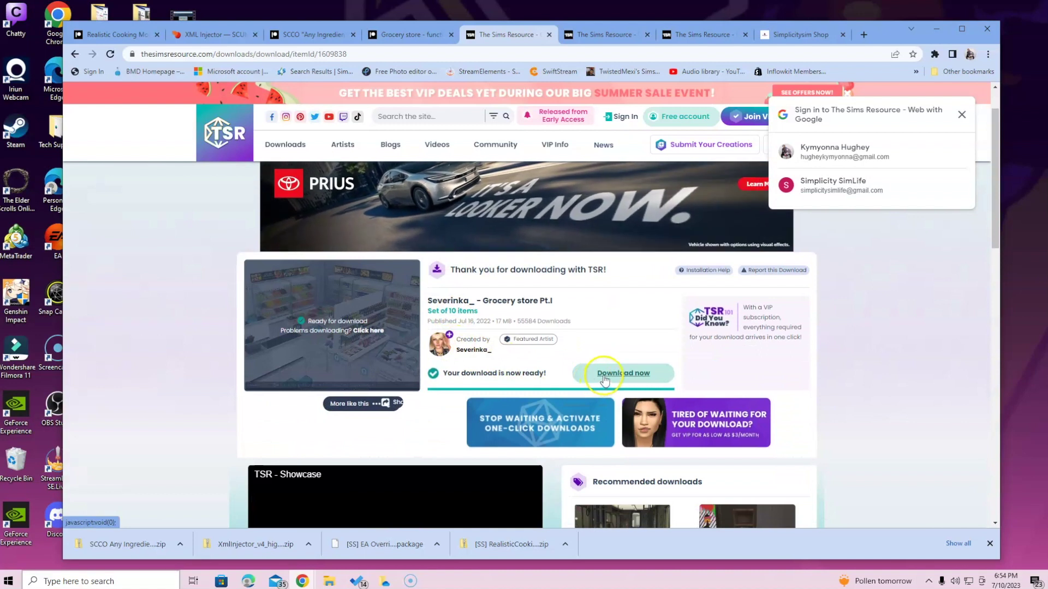
# Step: Download the ready Grocery store Pt.I set and save it in Downloads as Grocery Store Pt.1
pyautogui.click(604, 379)
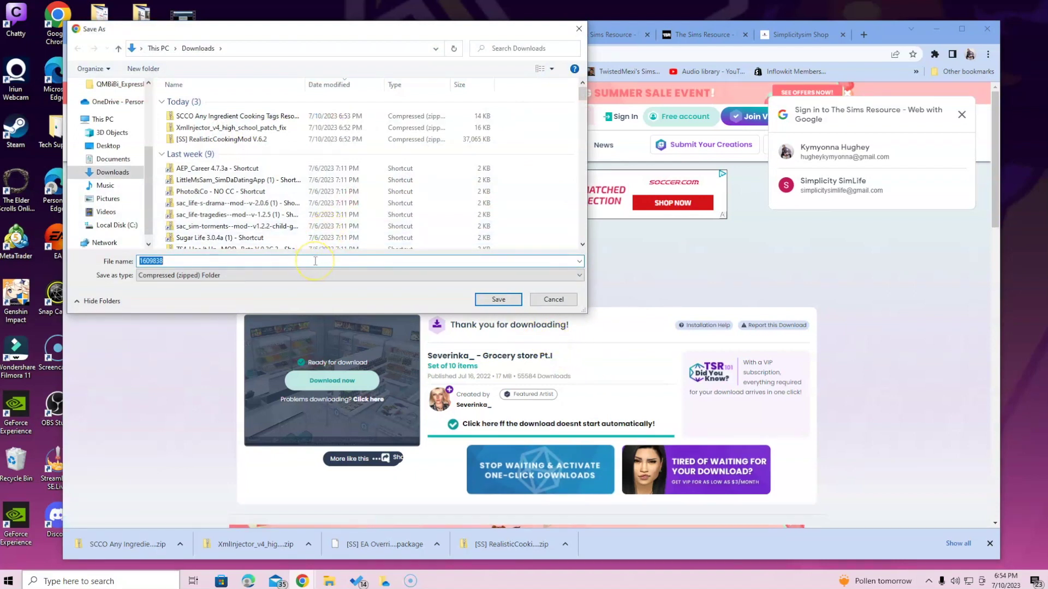
pyautogui.write('Grocery Store Pt.1')
pyautogui.click(481, 300)
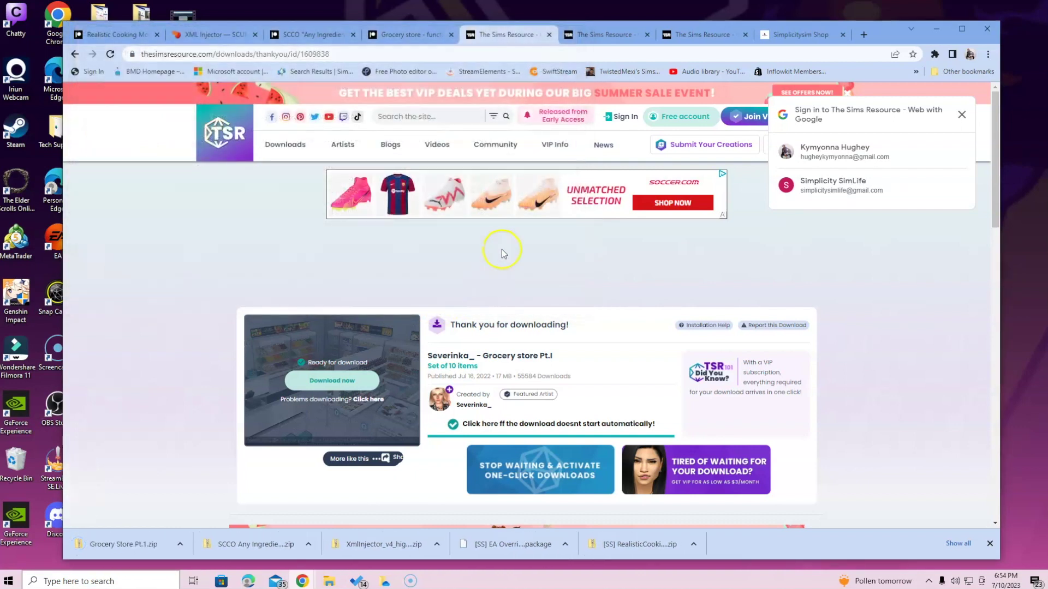
# Step: On the Grocery store Pt.II vegetables page, accept the cookie notice and request the set's download without signing up for VIP
pyautogui.click(584, 34)
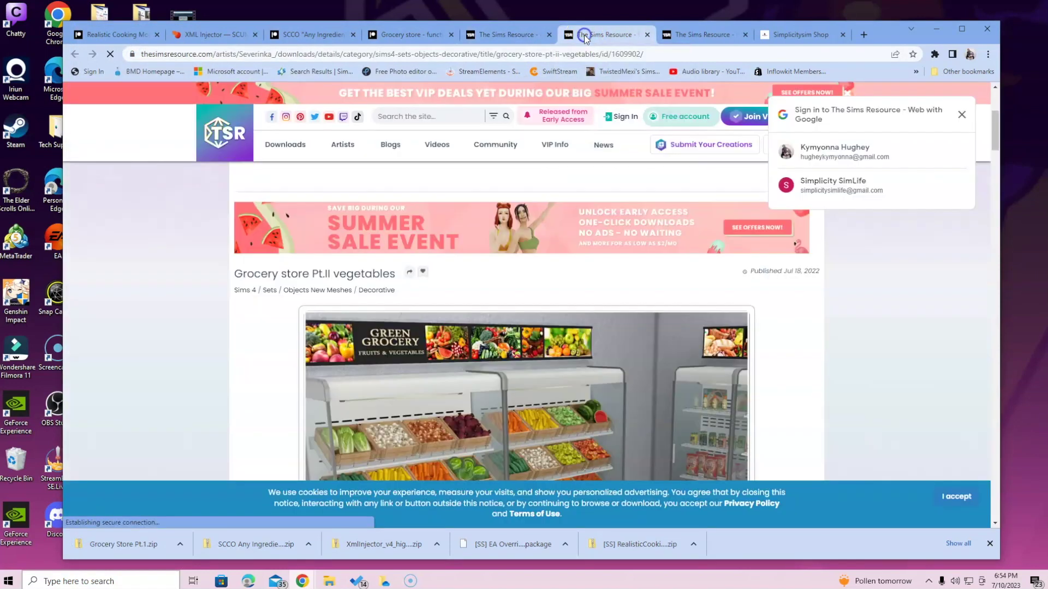
pyautogui.click(956, 496)
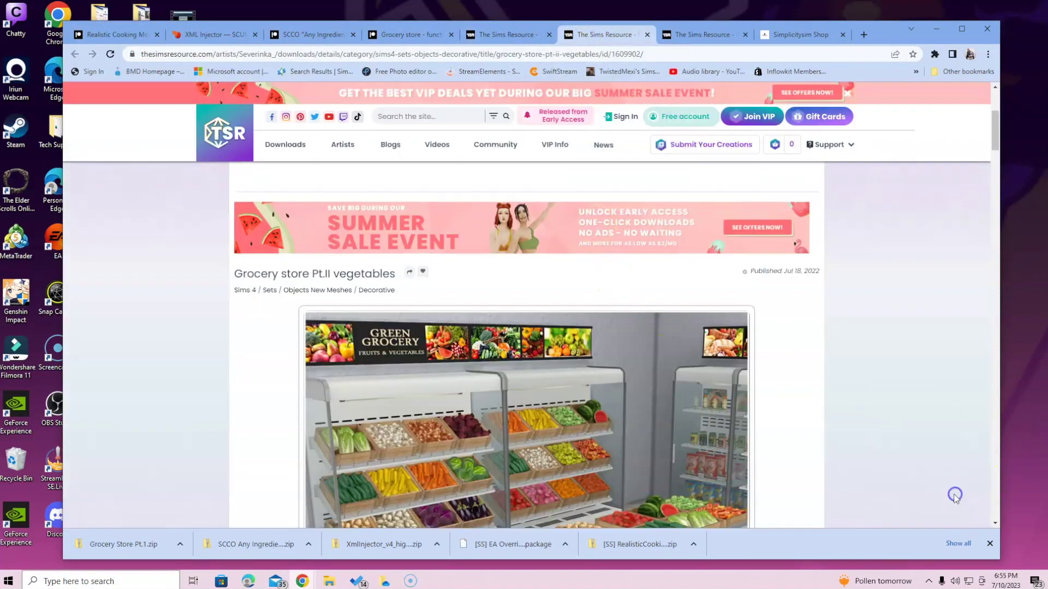
pyautogui.scroll(-8, 768, 425)
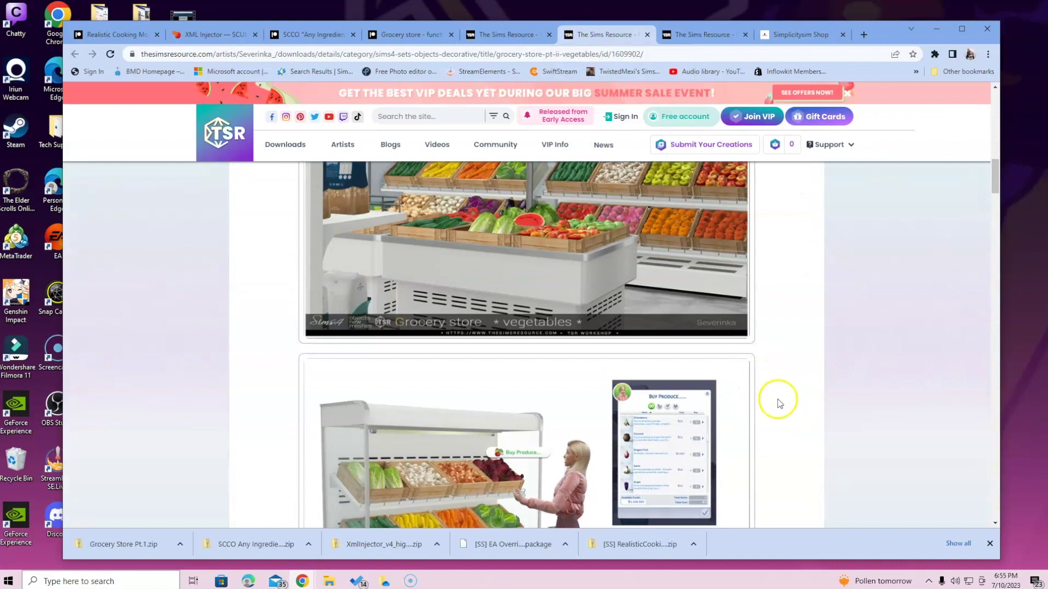
pyautogui.scroll(-15, 775, 404)
pyautogui.click(706, 373)
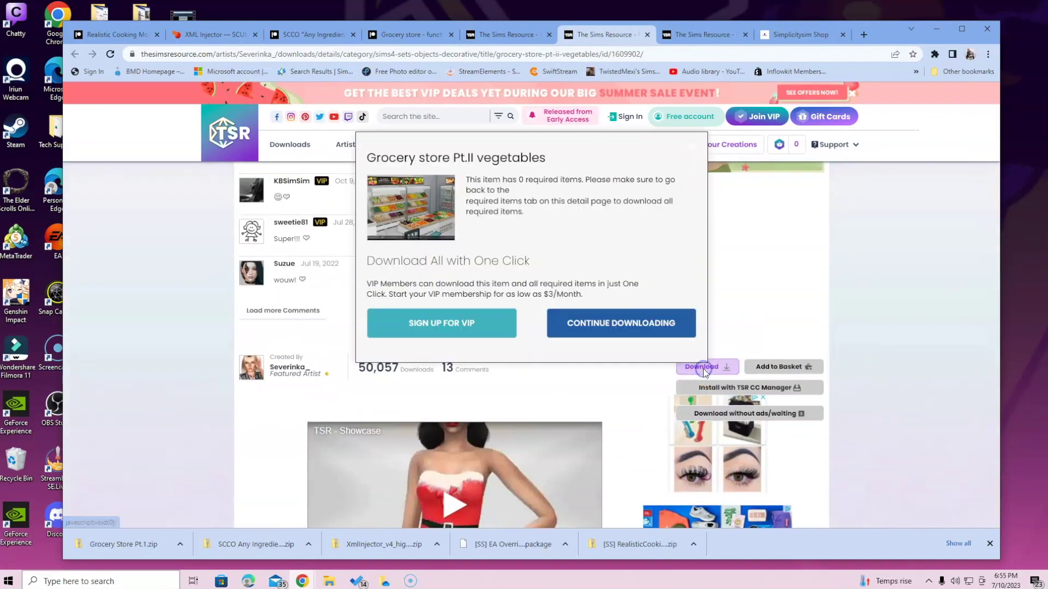
pyautogui.click(636, 326)
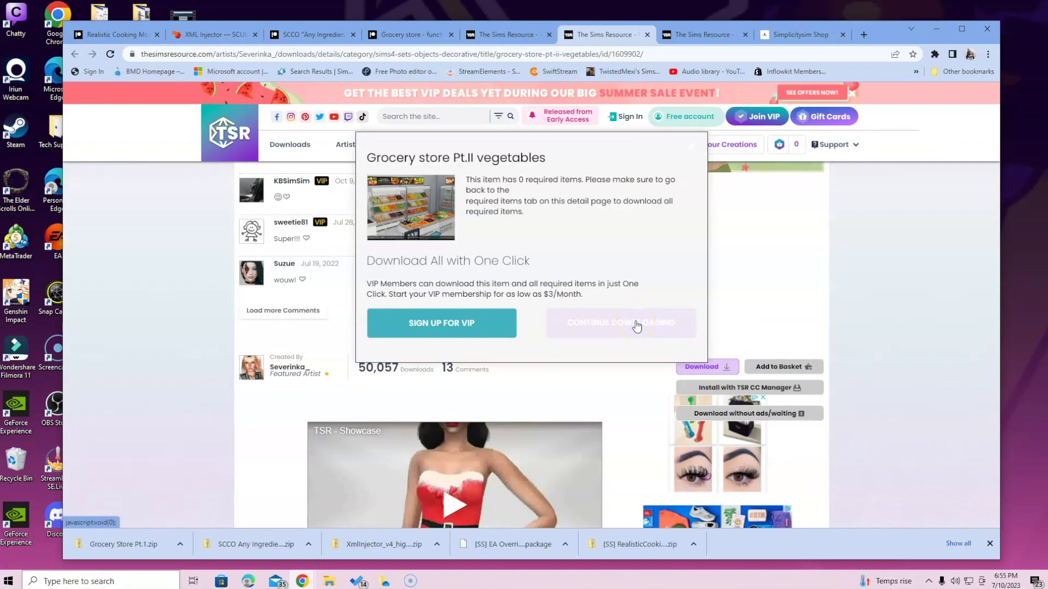
pyautogui.click(625, 329)
pyautogui.click(626, 323)
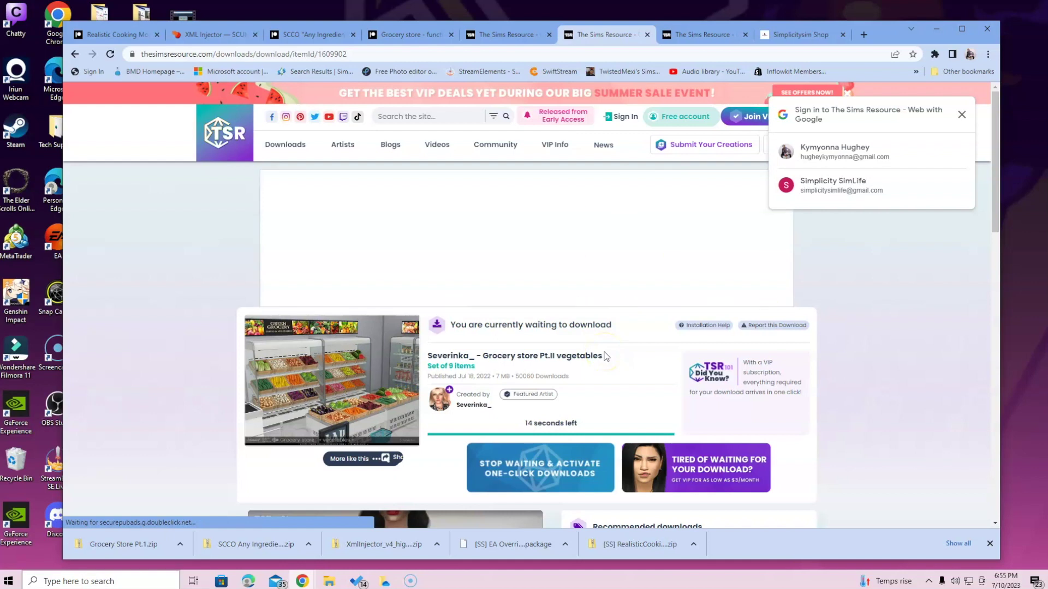
# Step: Download the Grocery store Pt.II vegetables set once the wait ends and save it in Downloads as Grocery Store Pt.2
pyautogui.scroll(-1, 606, 356)
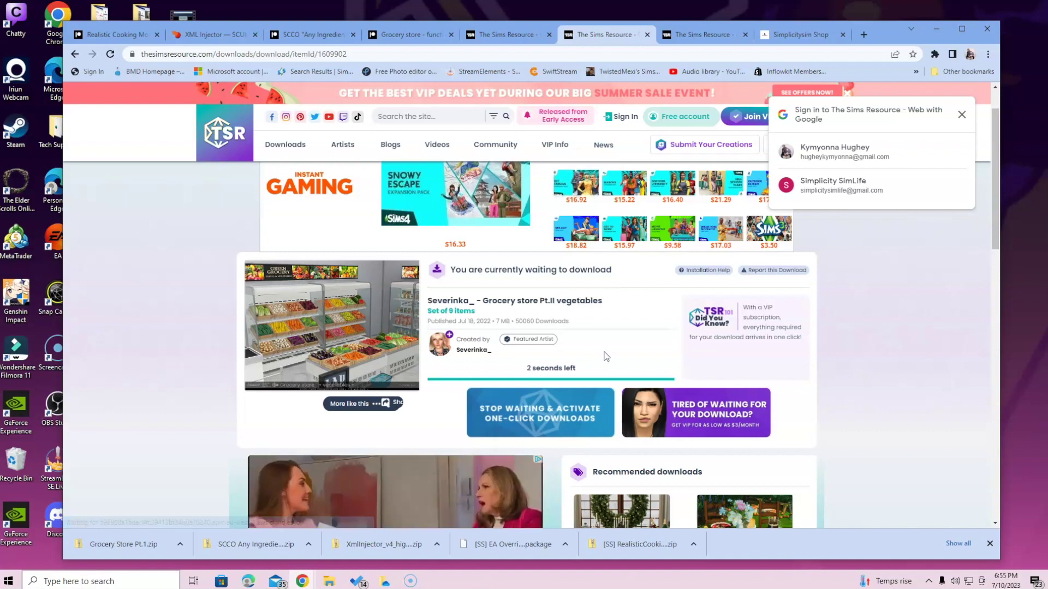
pyautogui.click(612, 371)
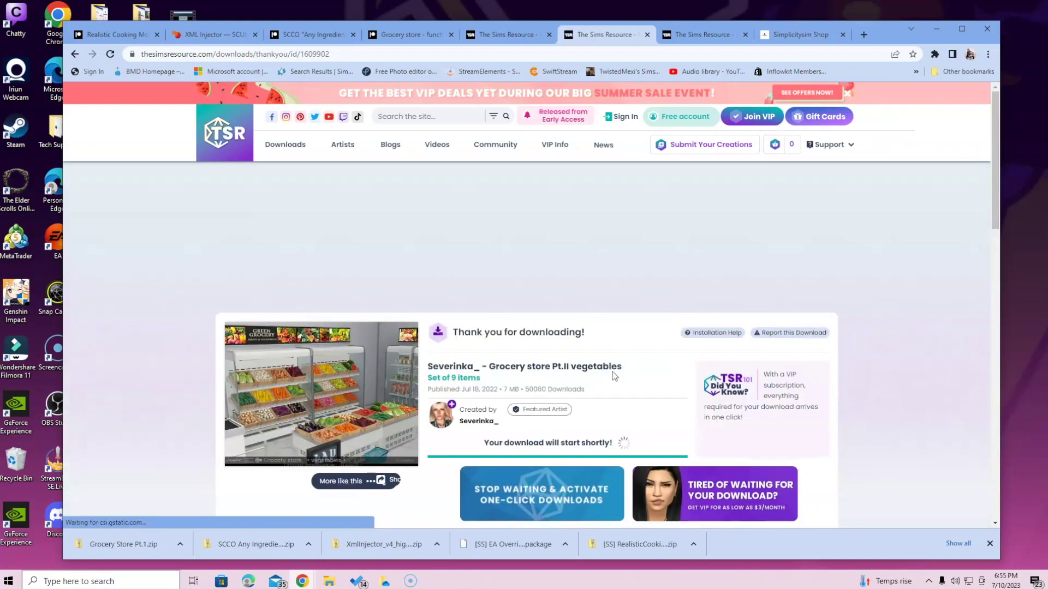
pyautogui.click(709, 393)
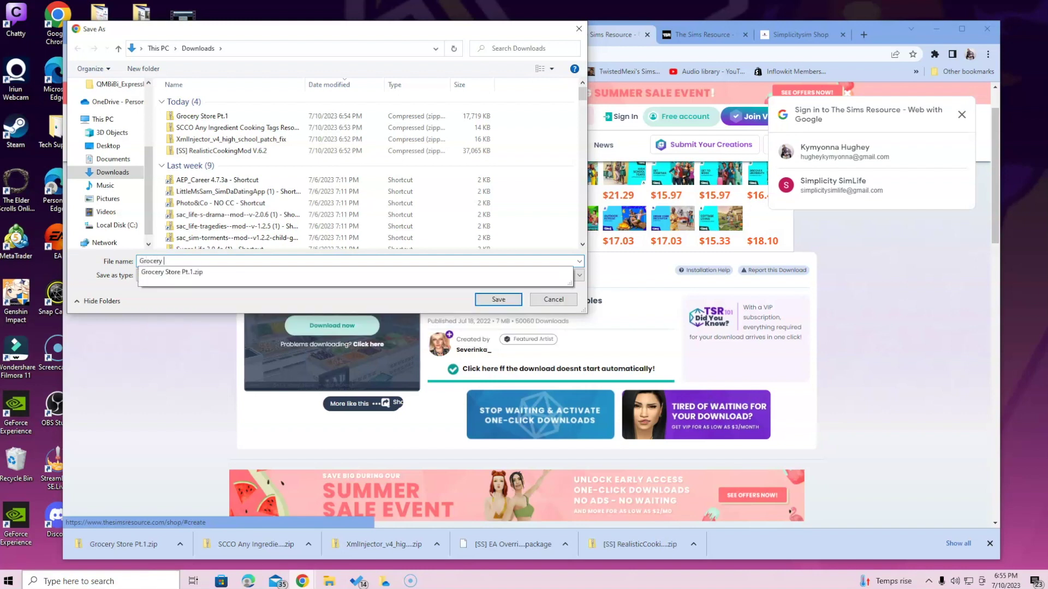
pyautogui.write('e Pt.2')
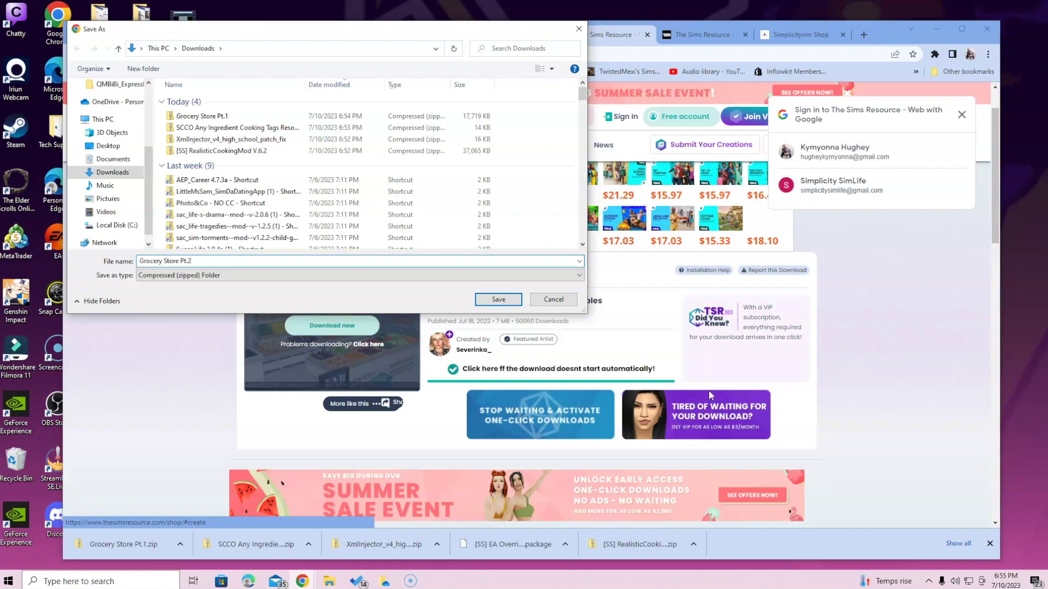
pyautogui.click(497, 300)
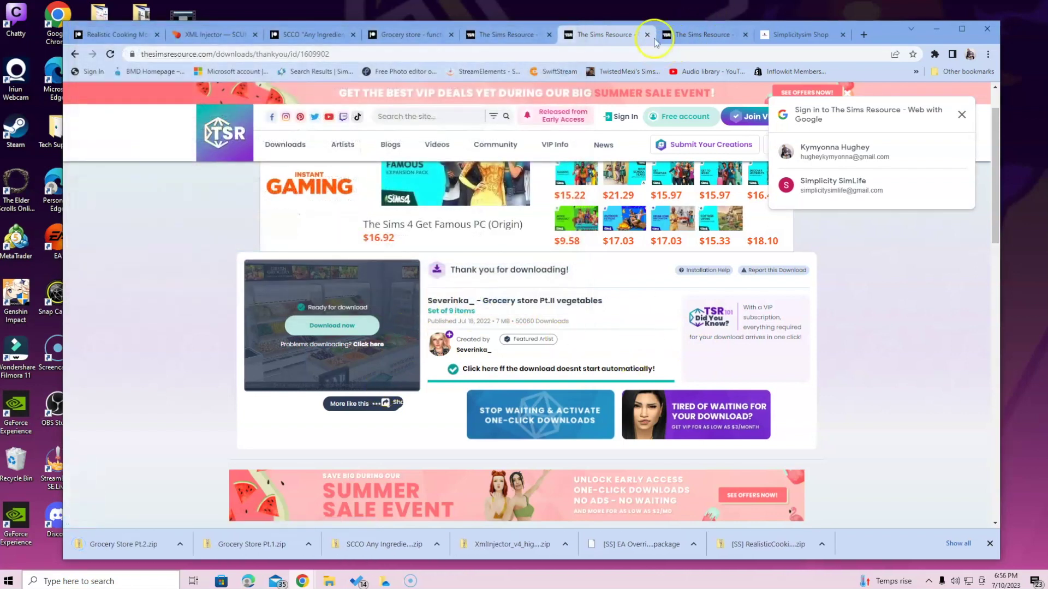
# Step: From the Grocery store Pt.III decor page, download the set without signing up for VIP and save it in Downloads as Grocery Store Pt.3
pyautogui.click(686, 41)
pyautogui.moveTo(546, 154)
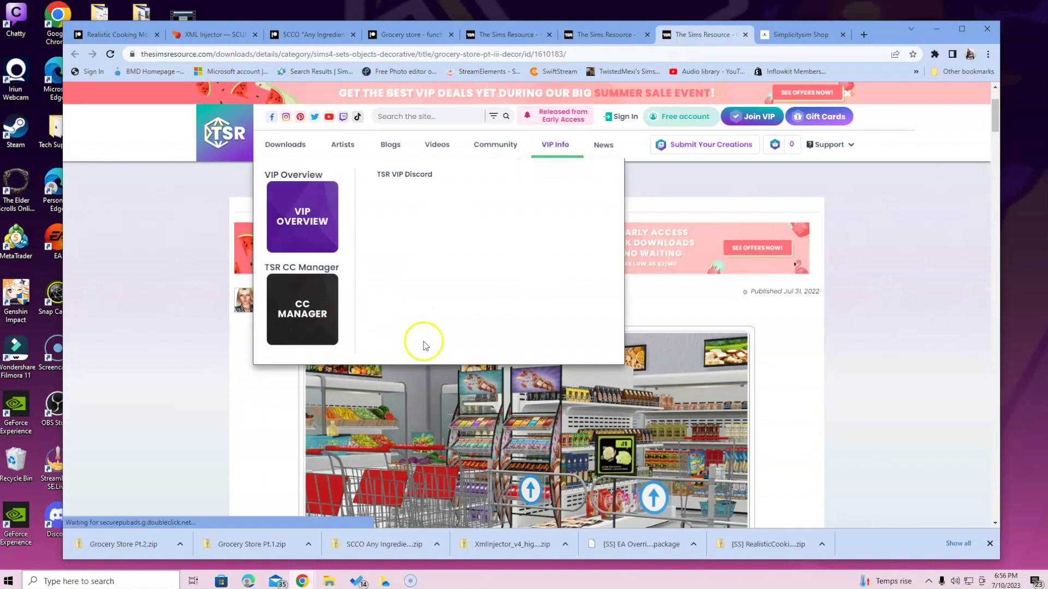
pyautogui.click(869, 369)
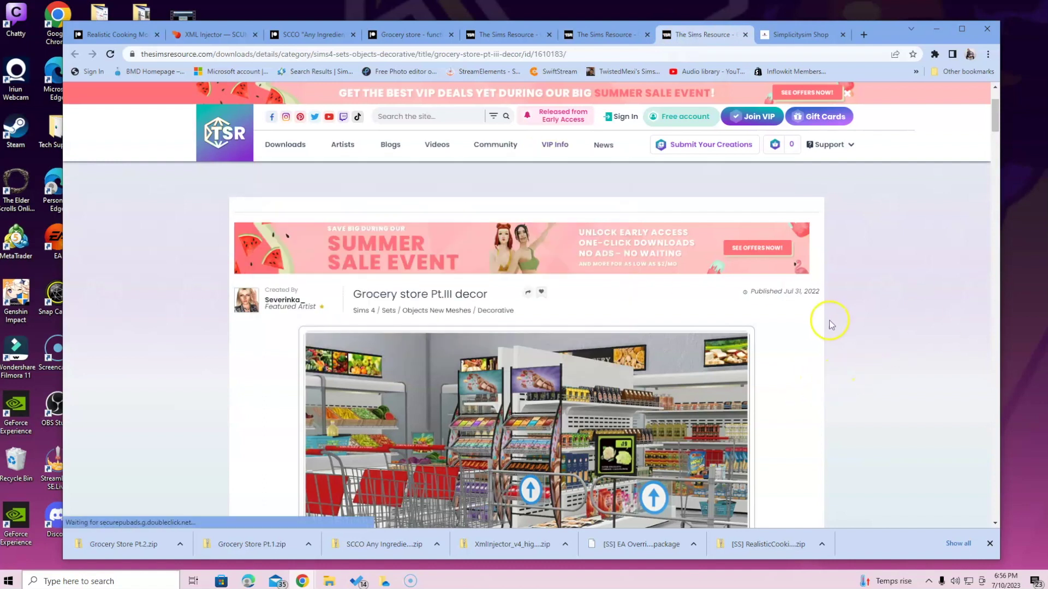
pyautogui.scroll(-1, 826, 328)
pyautogui.scroll(-2, 827, 323)
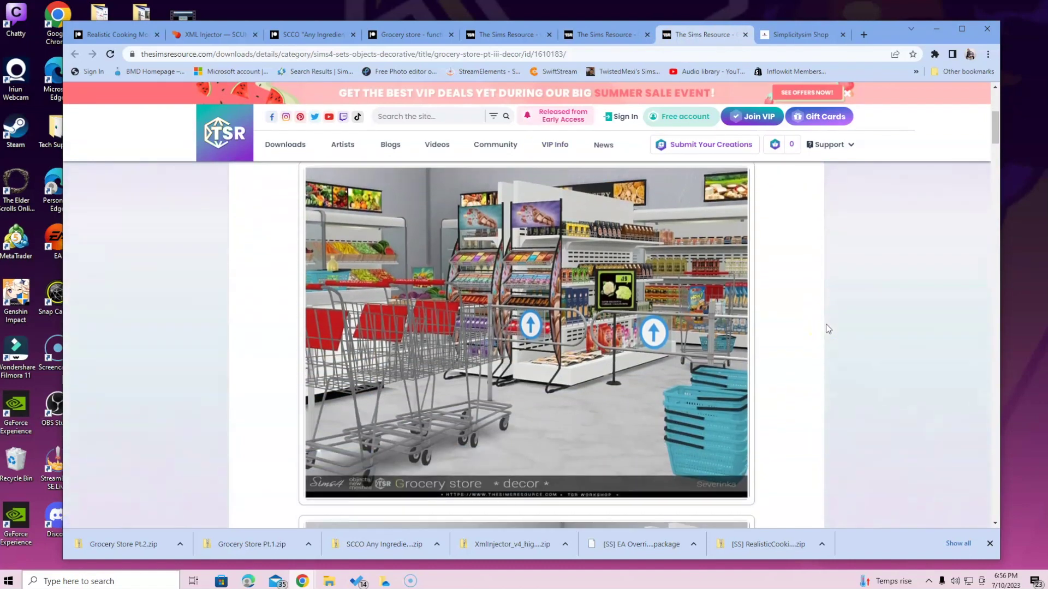
pyautogui.scroll(-4, 825, 324)
pyautogui.scroll(-3, 826, 326)
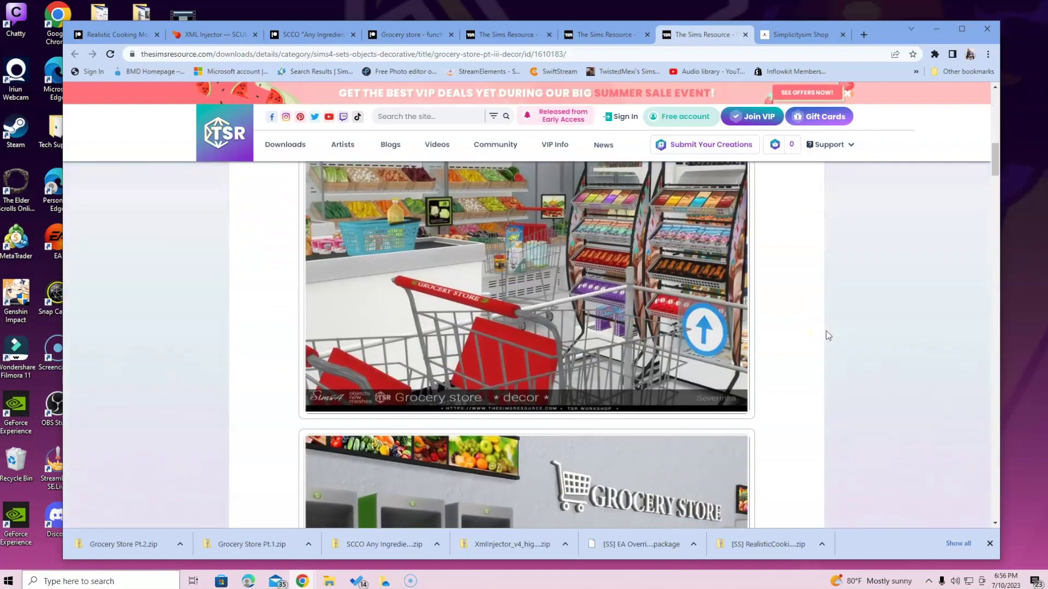
pyautogui.scroll(-12, 829, 353)
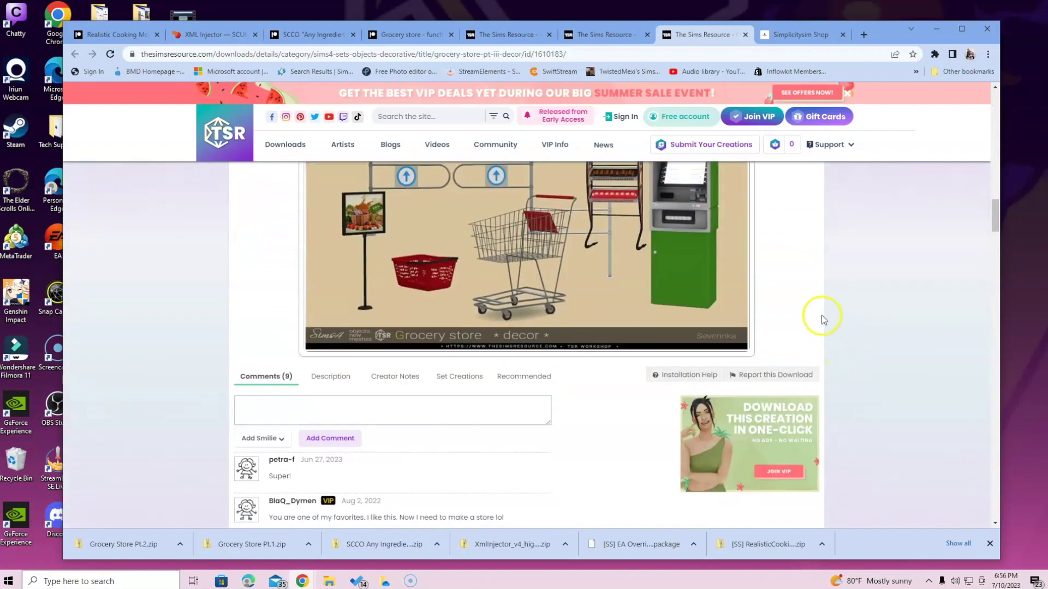
pyautogui.scroll(-2, 819, 309)
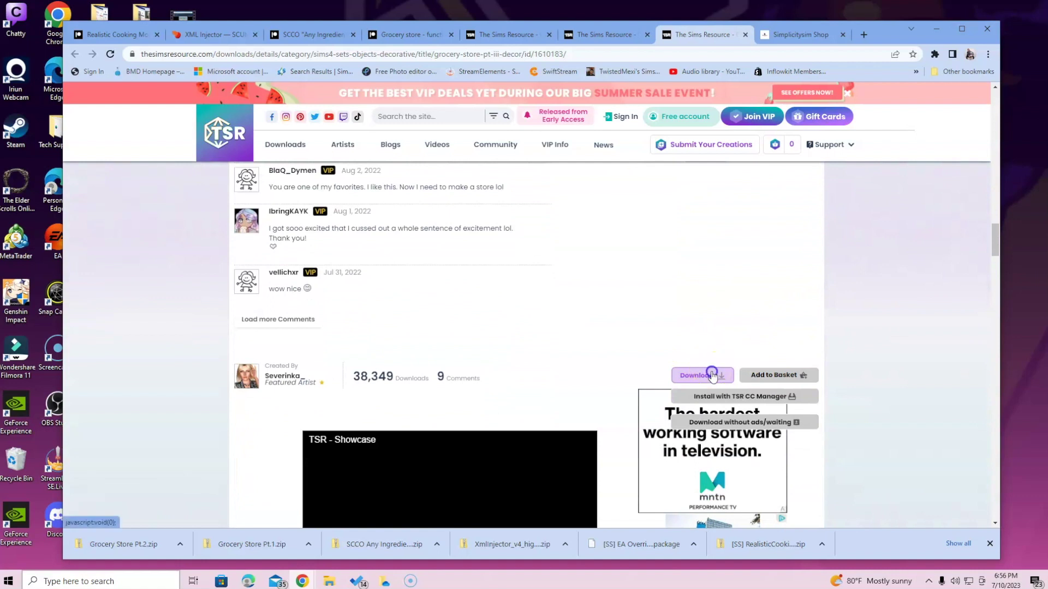
pyautogui.click(713, 376)
pyautogui.click(645, 322)
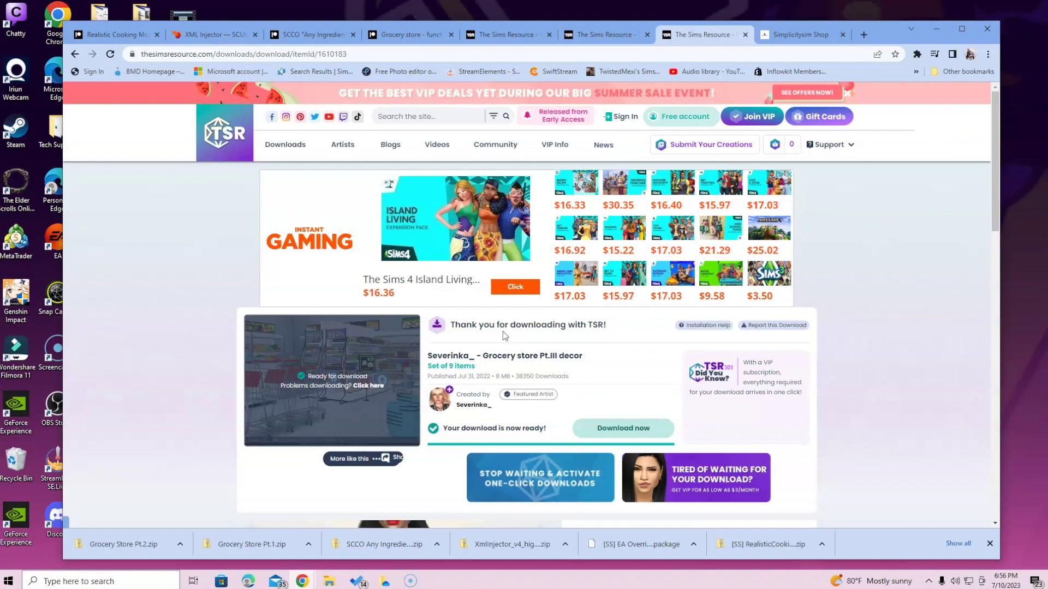
pyautogui.click(600, 429)
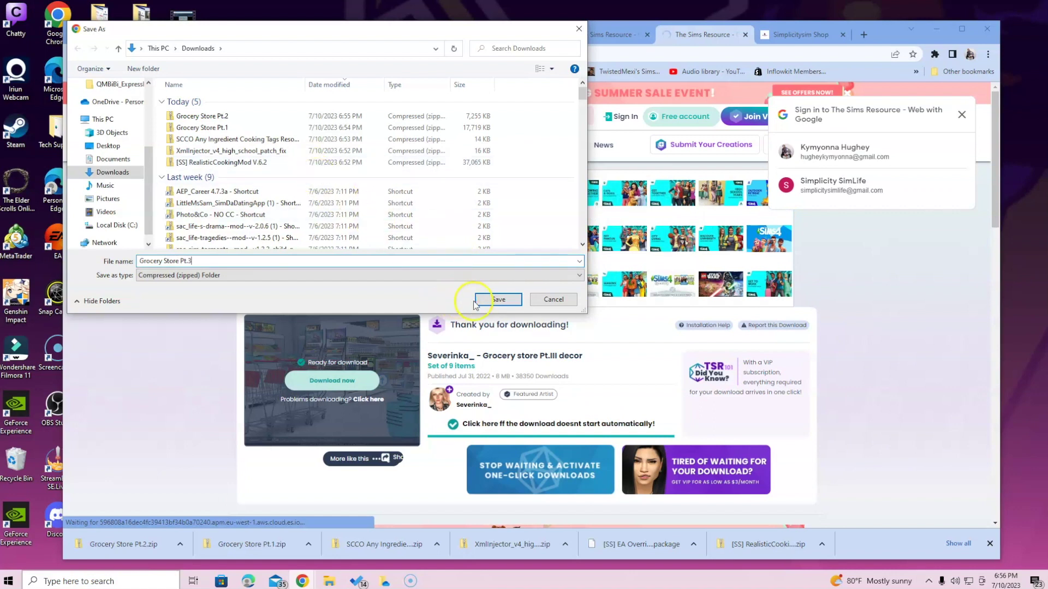
pyautogui.click(491, 300)
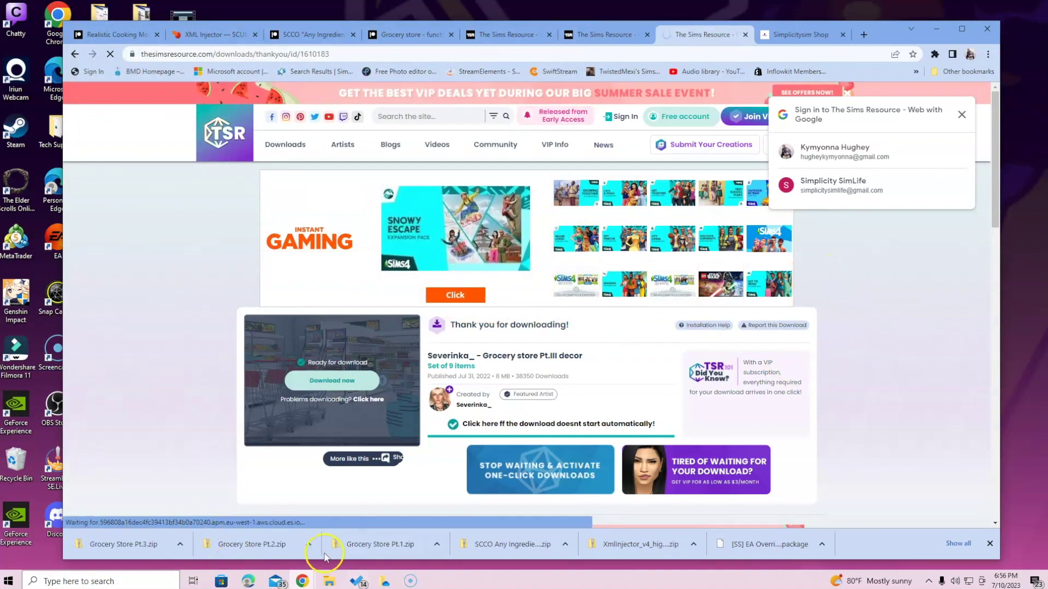
# Step: Minimize the browser and open the Downloads folder in a new File Explorer window
pyautogui.click(931, 31)
pyautogui.moveTo(850, 514); pyautogui.dragTo(190, 81)
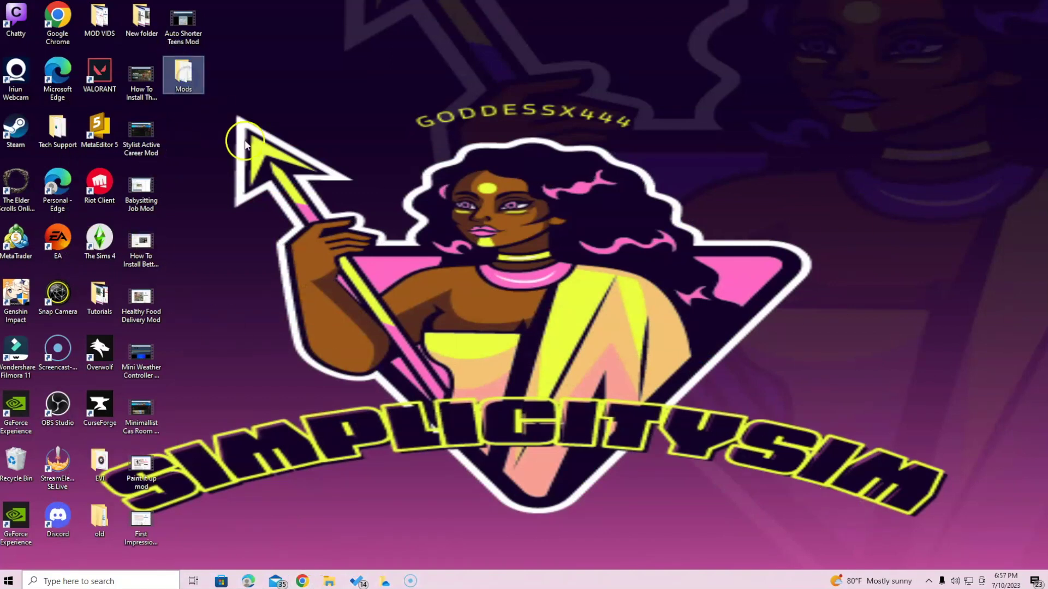
pyautogui.rightClick(328, 582)
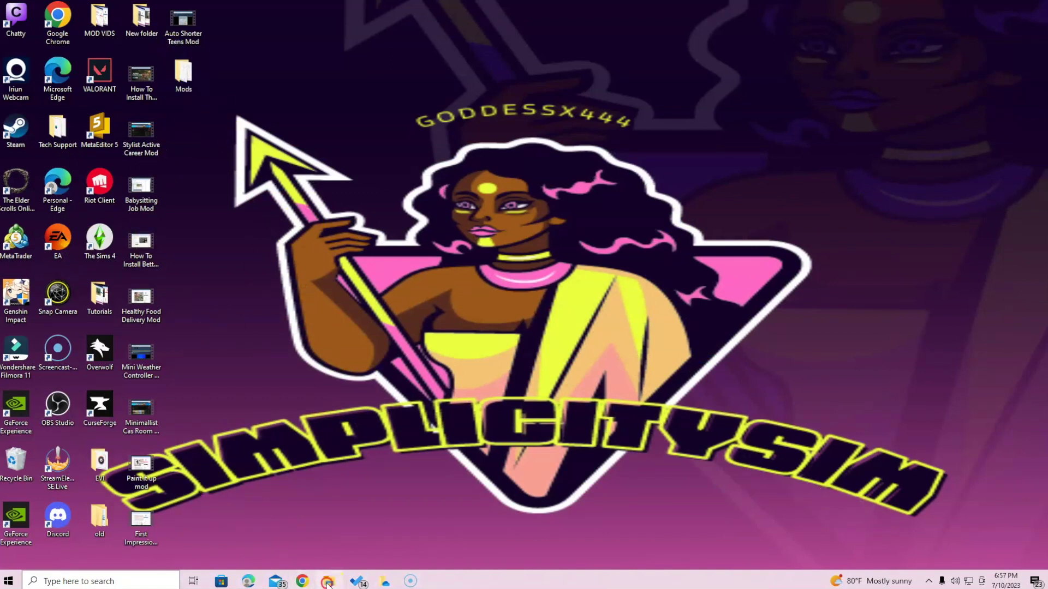
pyautogui.click(323, 542)
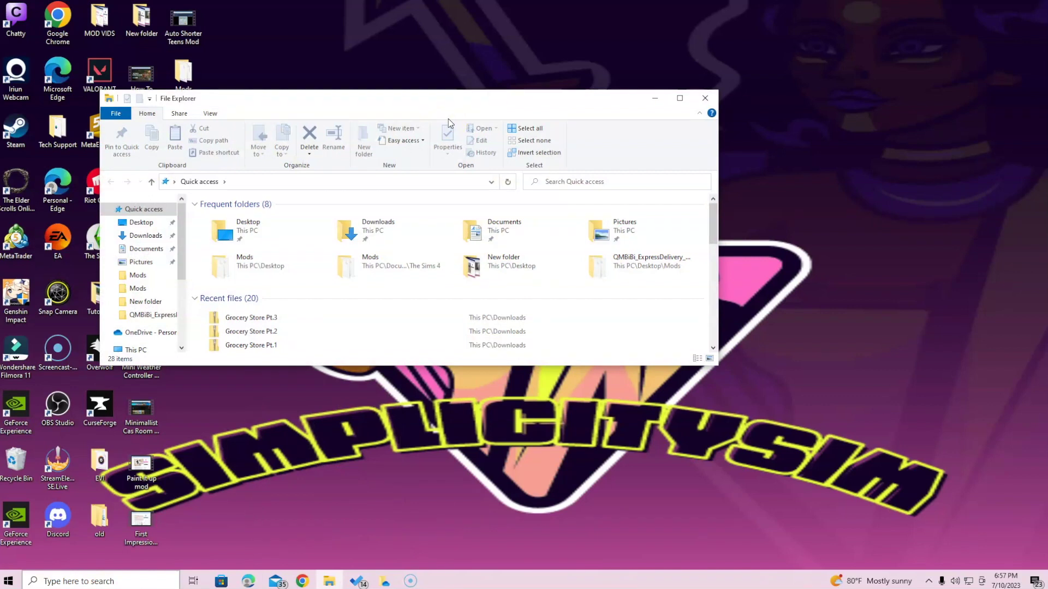
pyautogui.doubleClick(382, 236)
pyautogui.click(514, 295)
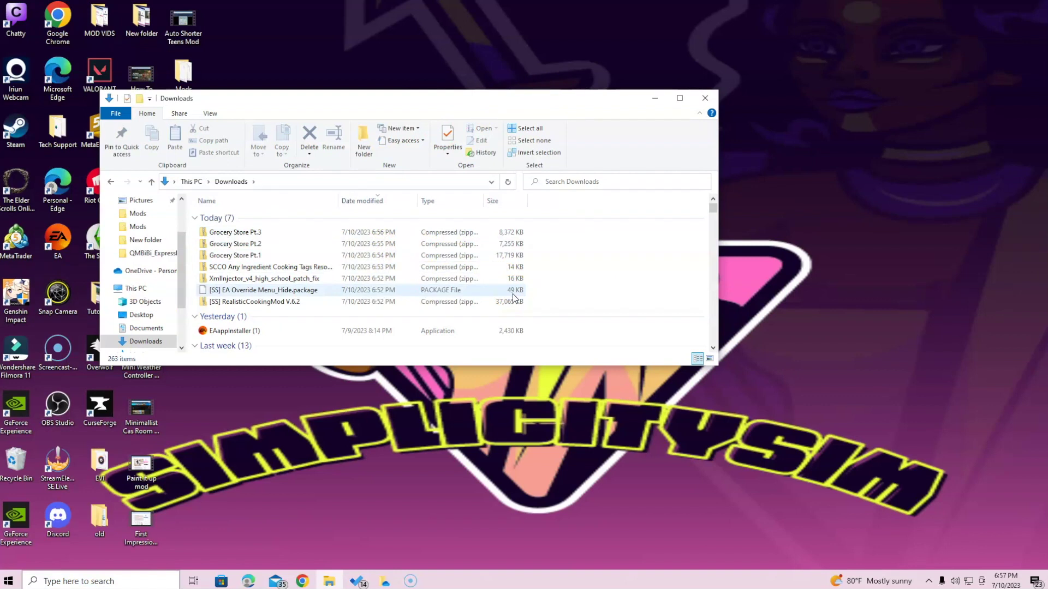
pyautogui.click(512, 301)
pyautogui.click(365, 334)
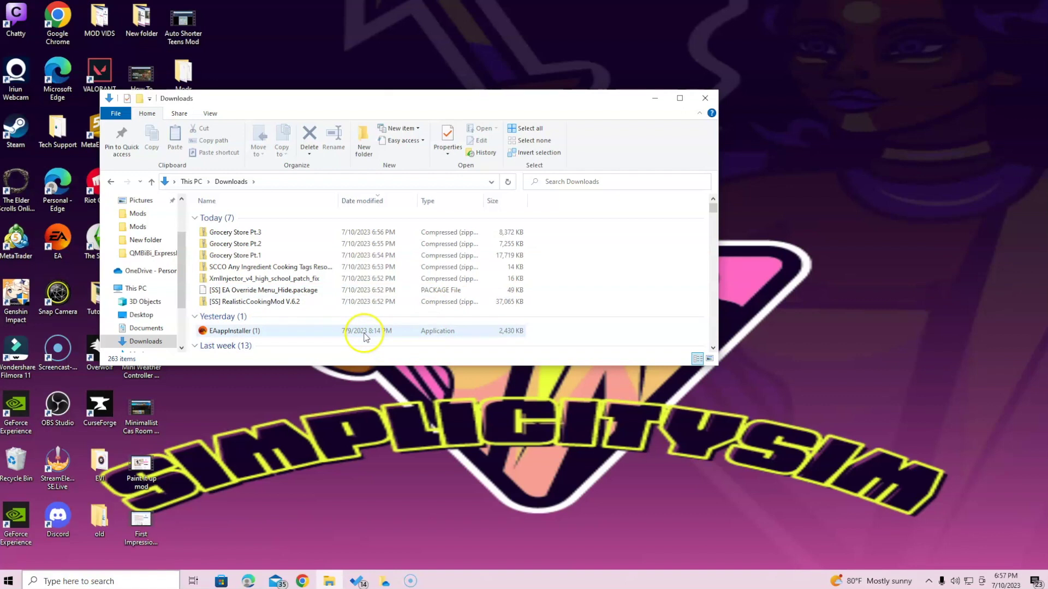
pyautogui.click(260, 292)
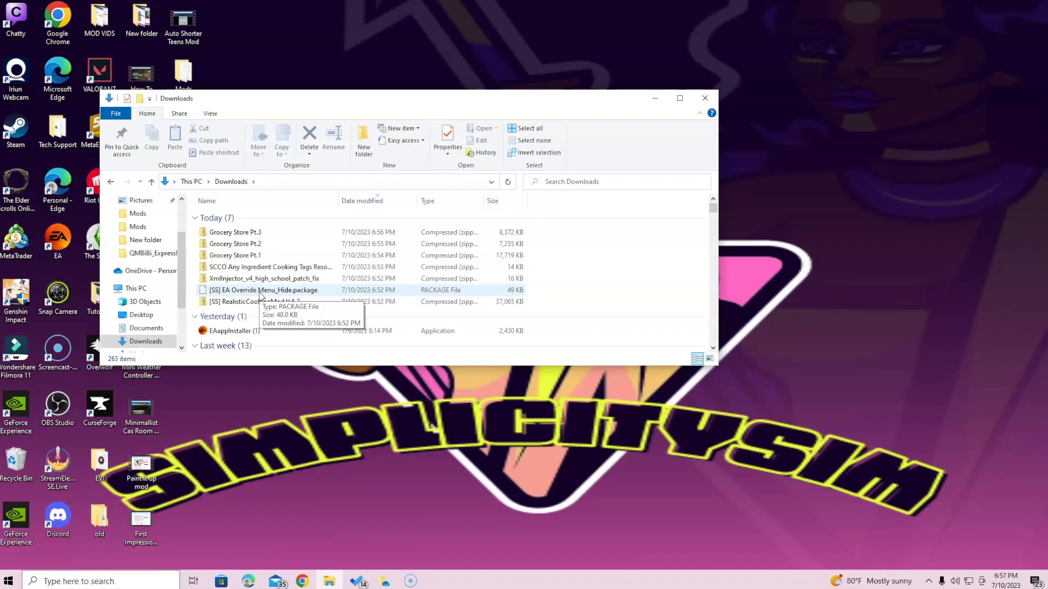
pyautogui.click(256, 310)
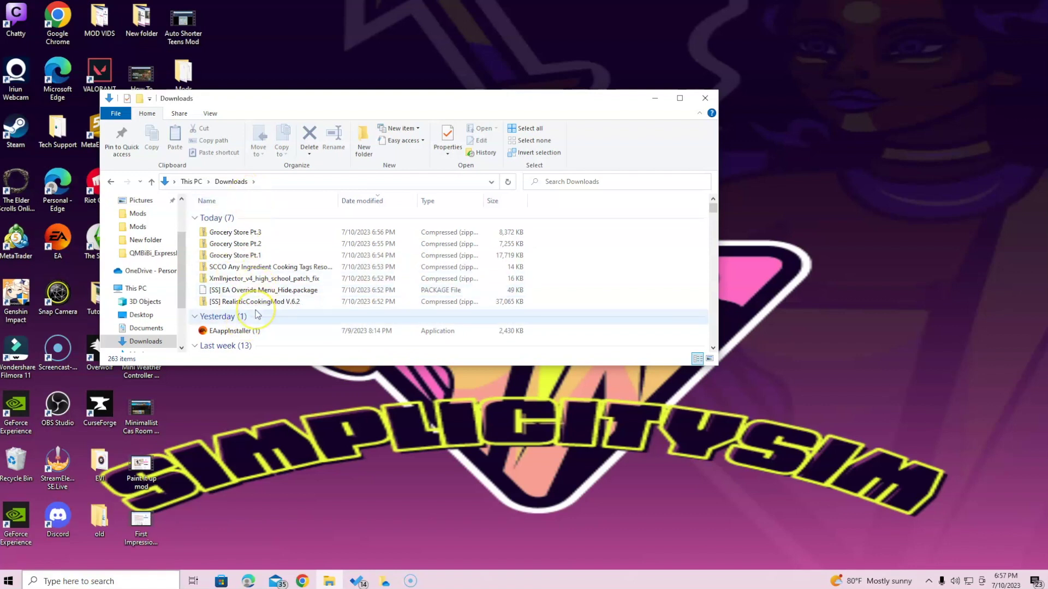
# Step: Extract the [SS] RealisticCookingMod V.6.2 archive to its own folder in Downloads and close the extracted folder's window
pyautogui.rightClick(244, 303)
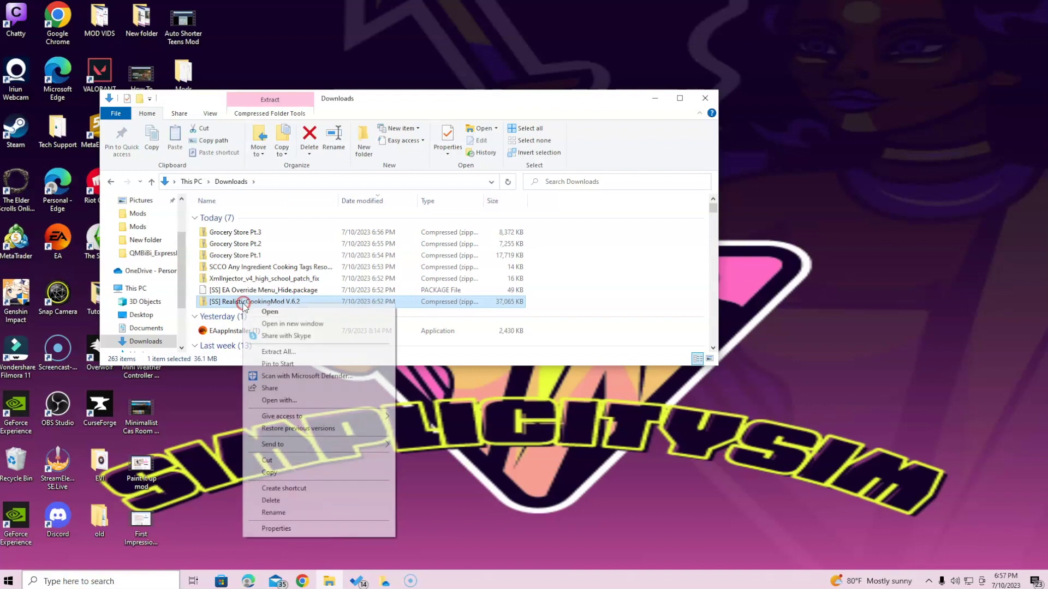
pyautogui.click(277, 352)
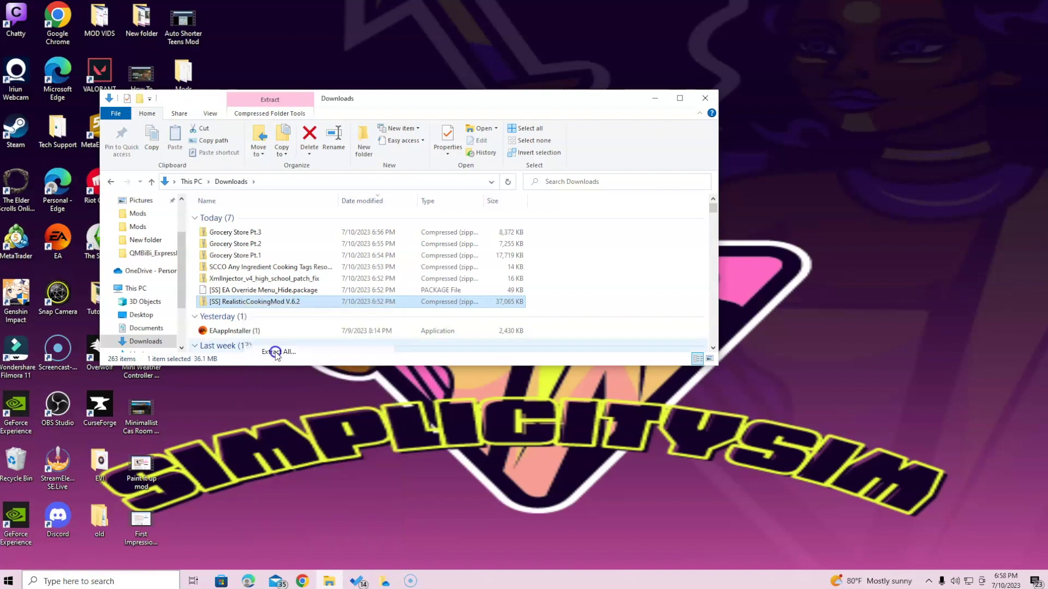
pyautogui.click(627, 397)
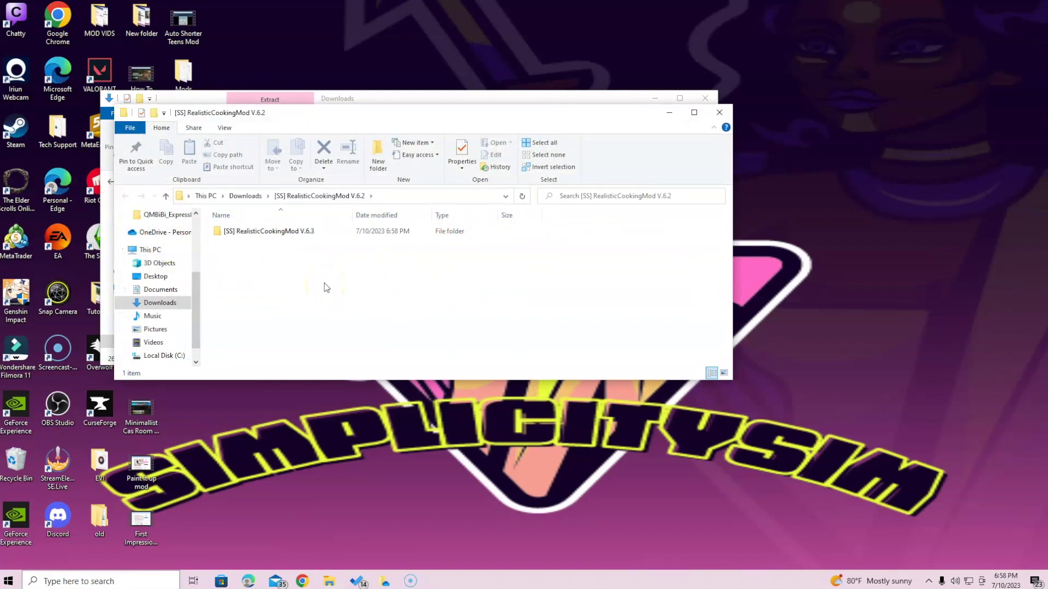
pyautogui.click(719, 112)
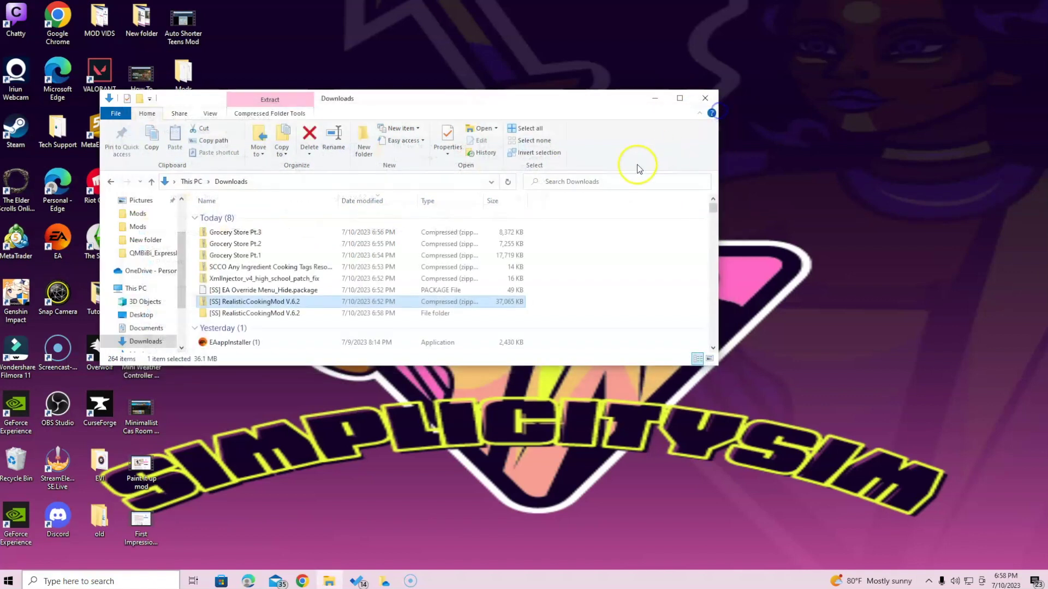
# Step: Check the contents of the [SS] RealisticCookingMod V.6.3 folder inside the extracted V.6.2 folder and return to Downloads
pyautogui.click(249, 314)
pyautogui.doubleClick(249, 315)
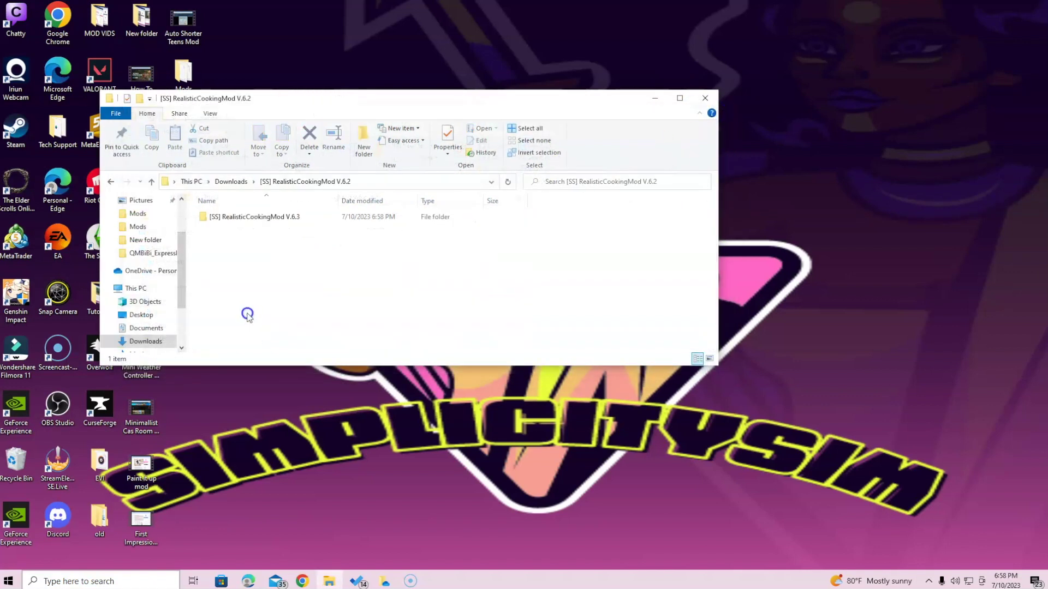
pyautogui.click(254, 217)
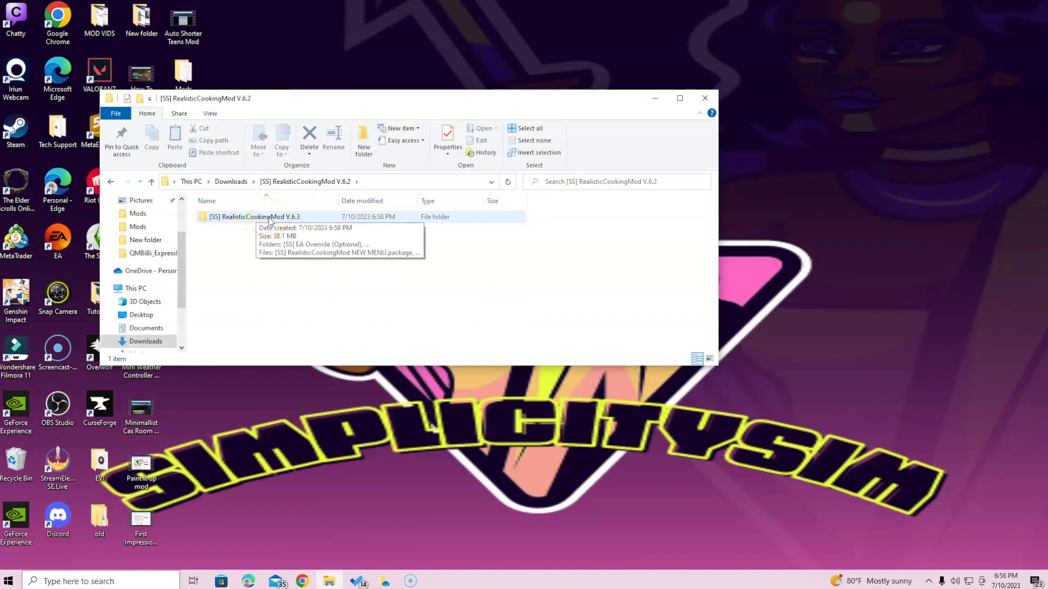
pyautogui.doubleClick(268, 218)
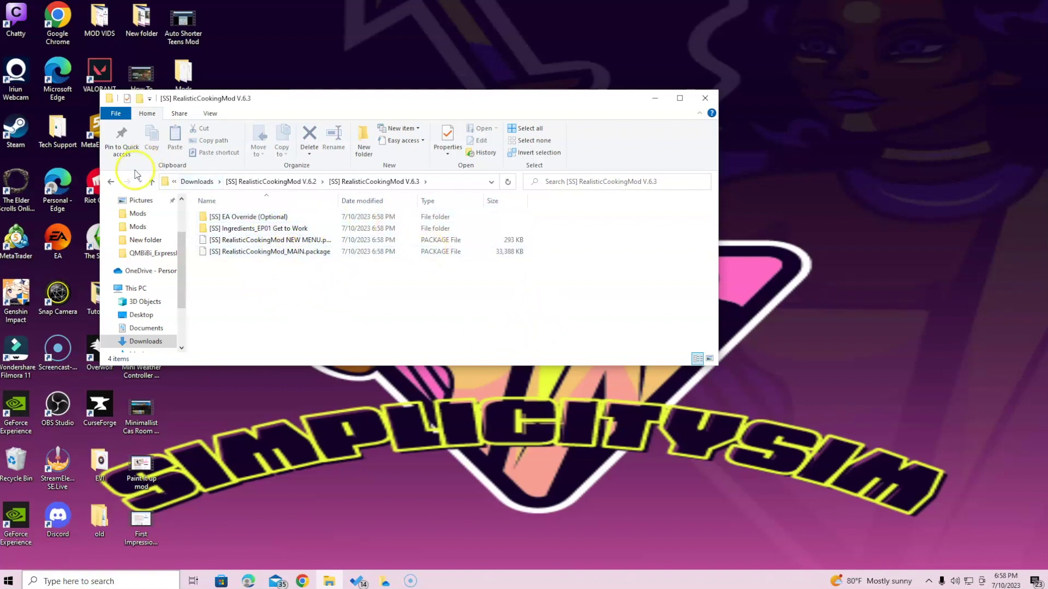
pyautogui.click(111, 183)
pyautogui.click(111, 183)
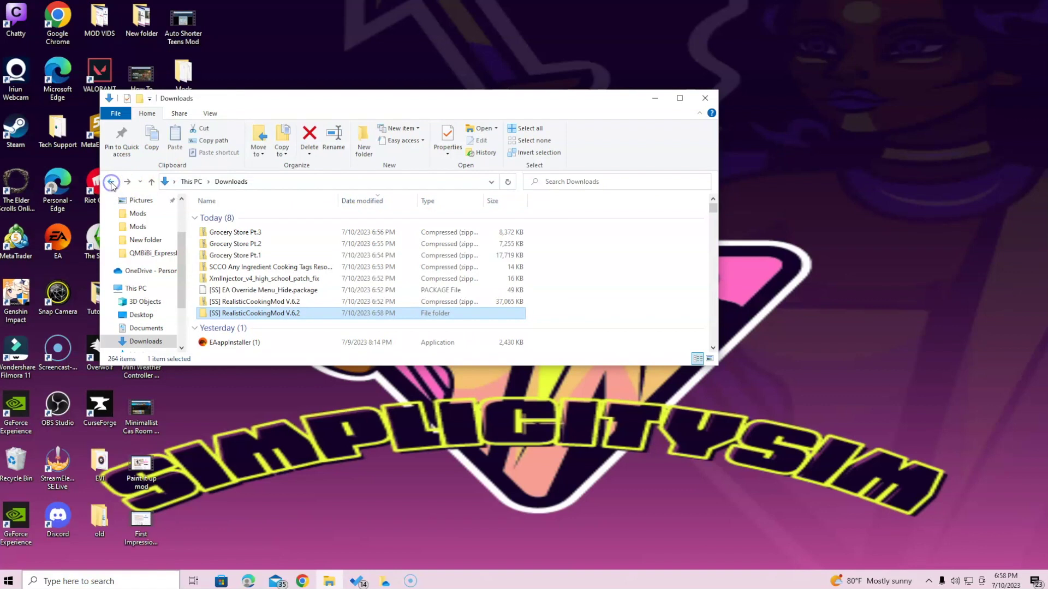
# Step: Extract the XmlInjector_v4_high_school_patch_fix archive to its own folder in Downloads and close the extracted folder's window
pyautogui.rightClick(255, 282)
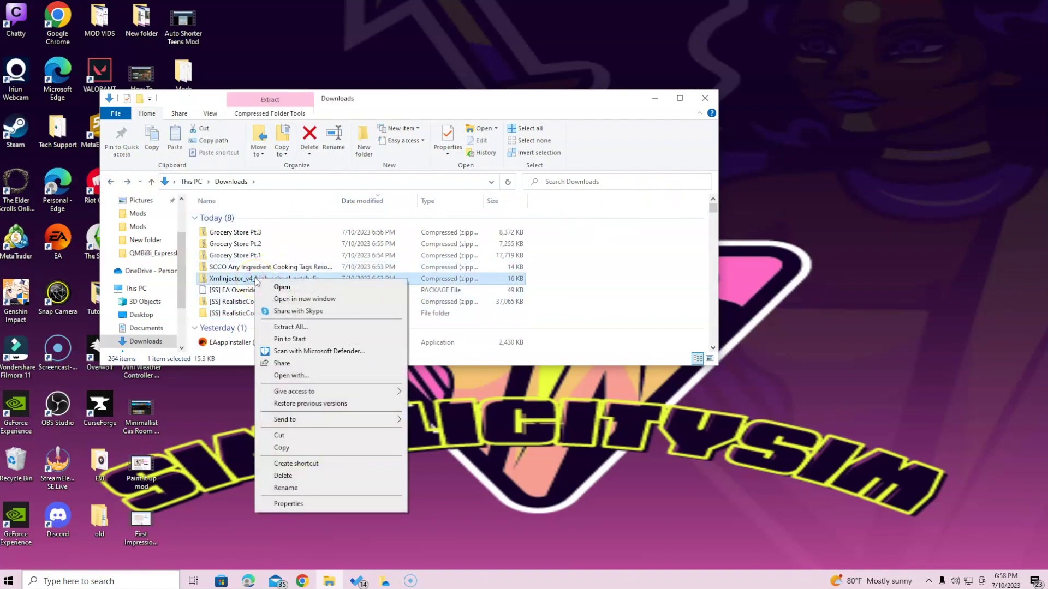
pyautogui.click(291, 327)
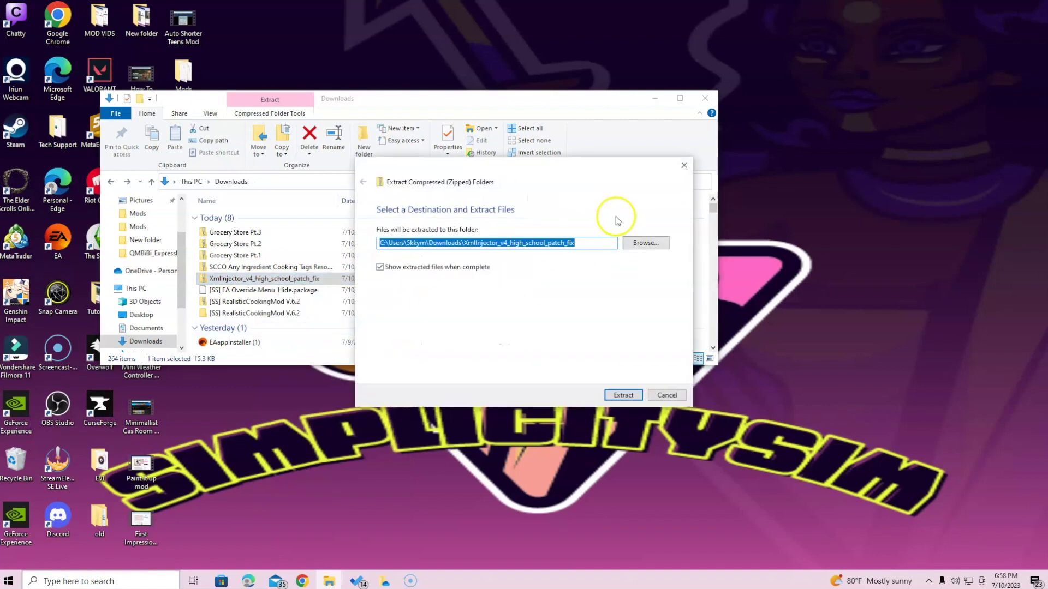
pyautogui.click(620, 394)
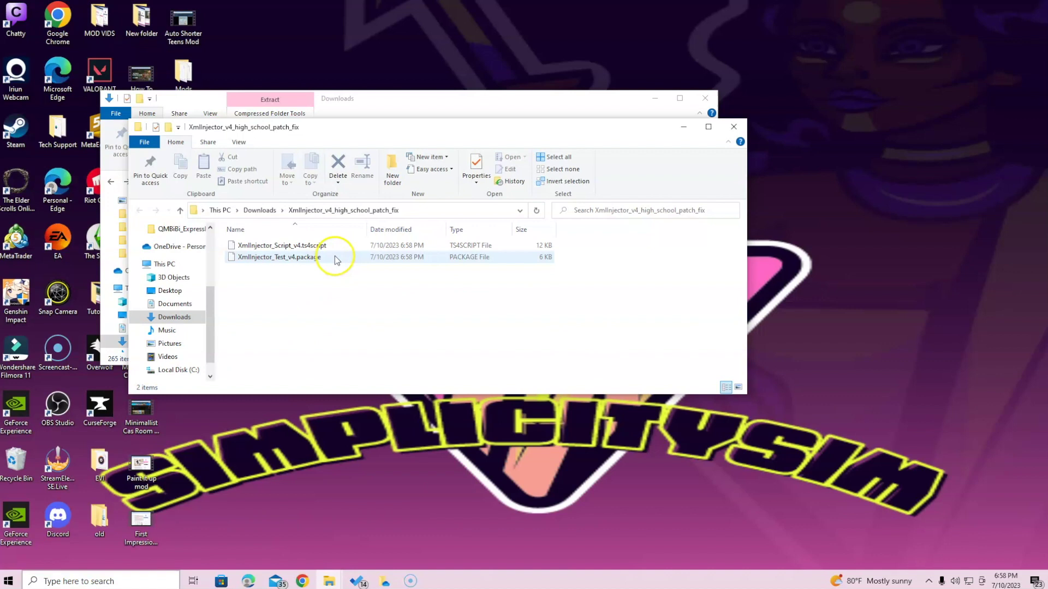
pyautogui.click(733, 127)
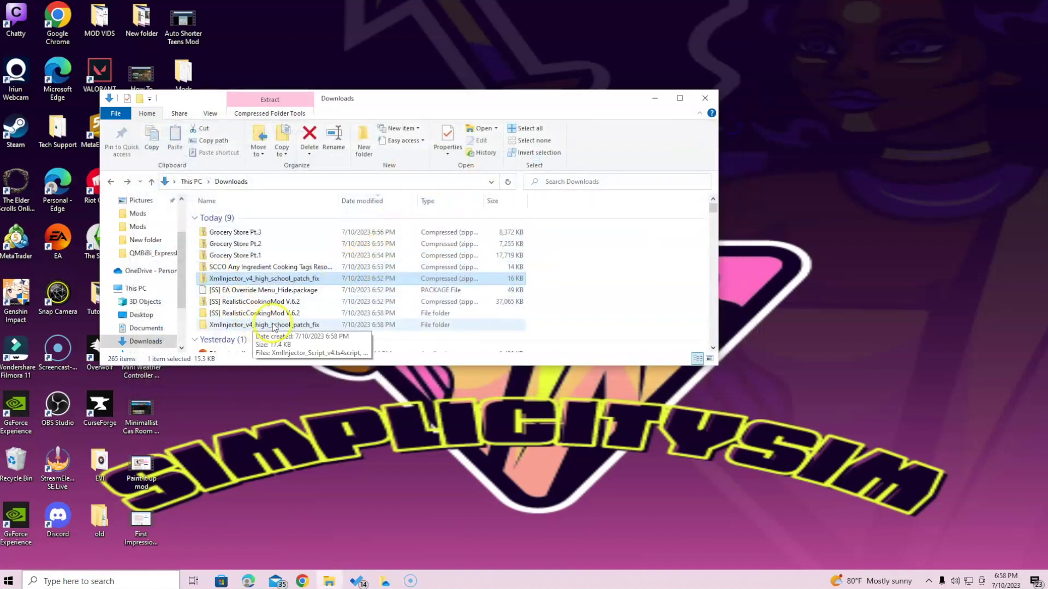
# Step: Extract the SCCO Any Ingredient Cooking Tags Resource 1.7.0 archive in Downloads, check the files in its inner folder, and close that window
pyautogui.click(274, 268)
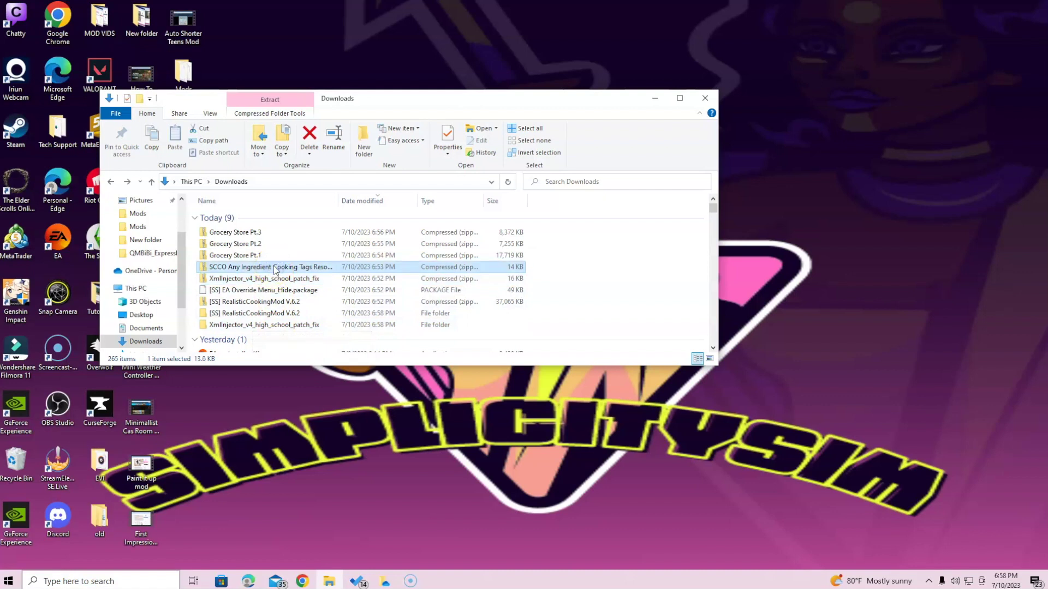
pyautogui.rightClick(275, 270)
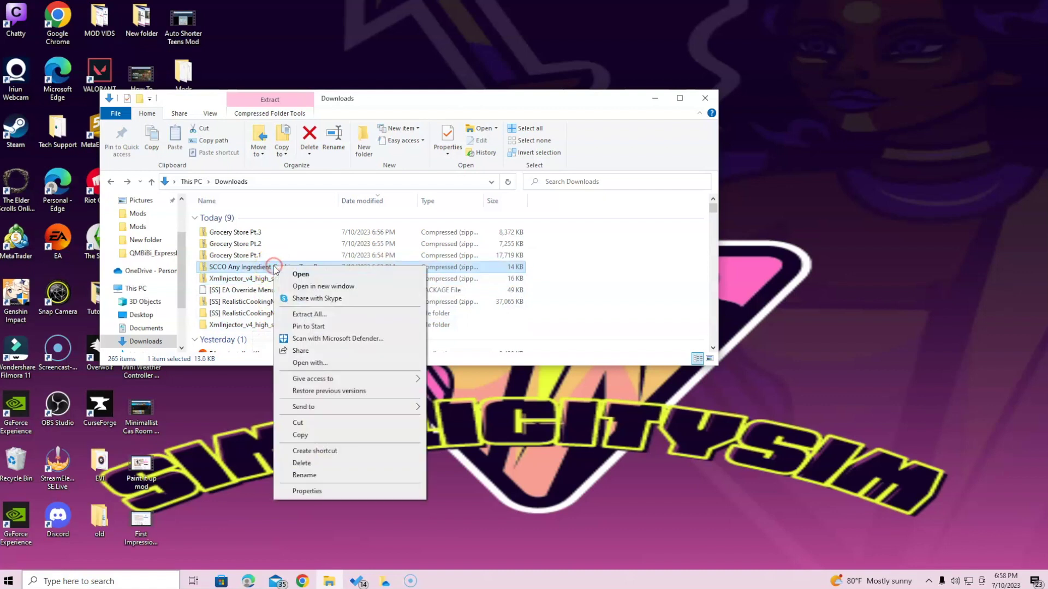
pyautogui.click(327, 315)
pyautogui.click(623, 395)
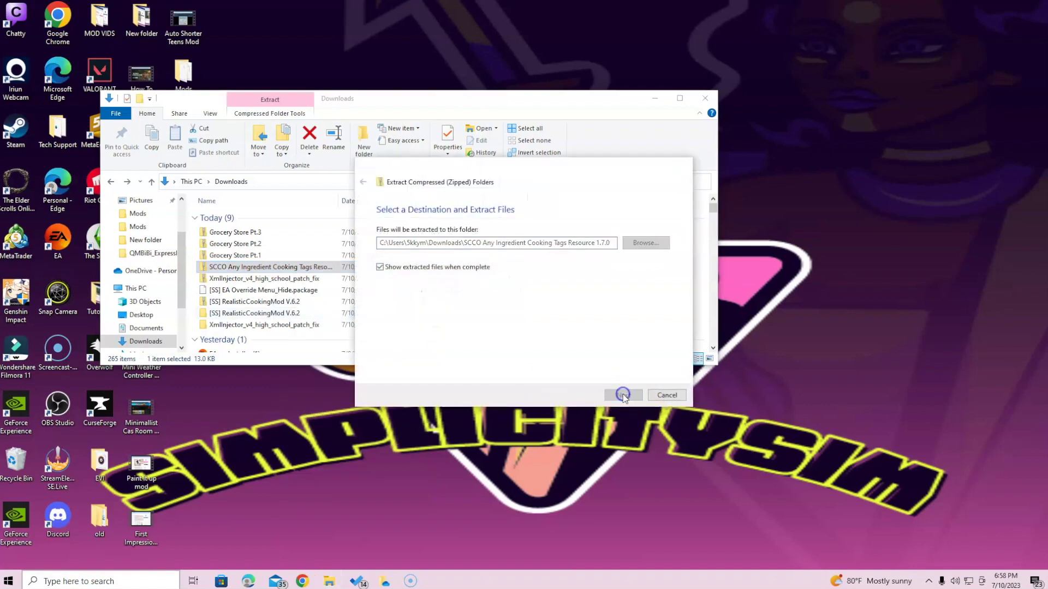
pyautogui.doubleClick(334, 260)
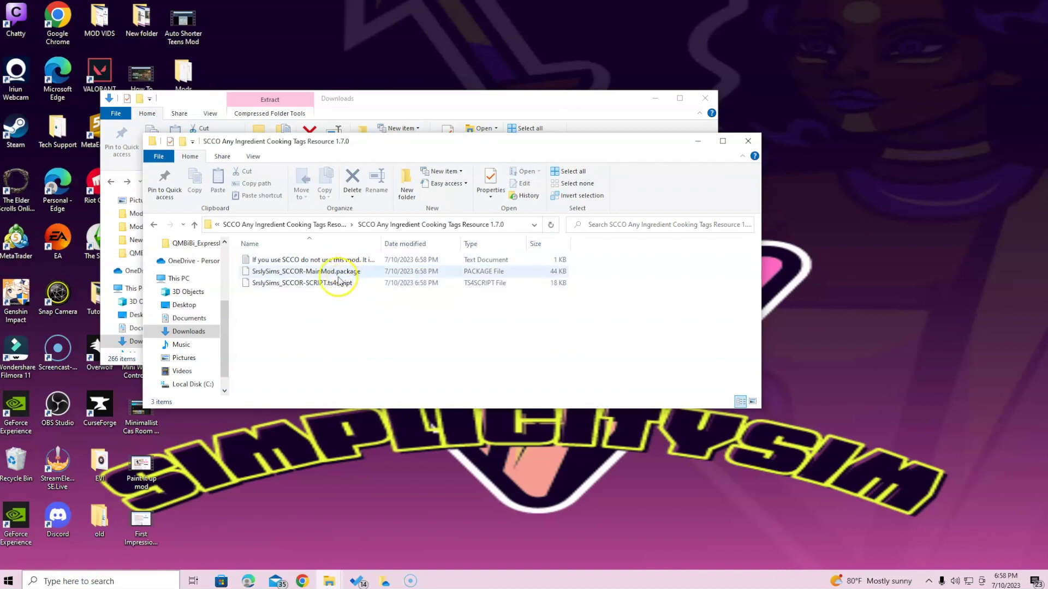
pyautogui.click(154, 225)
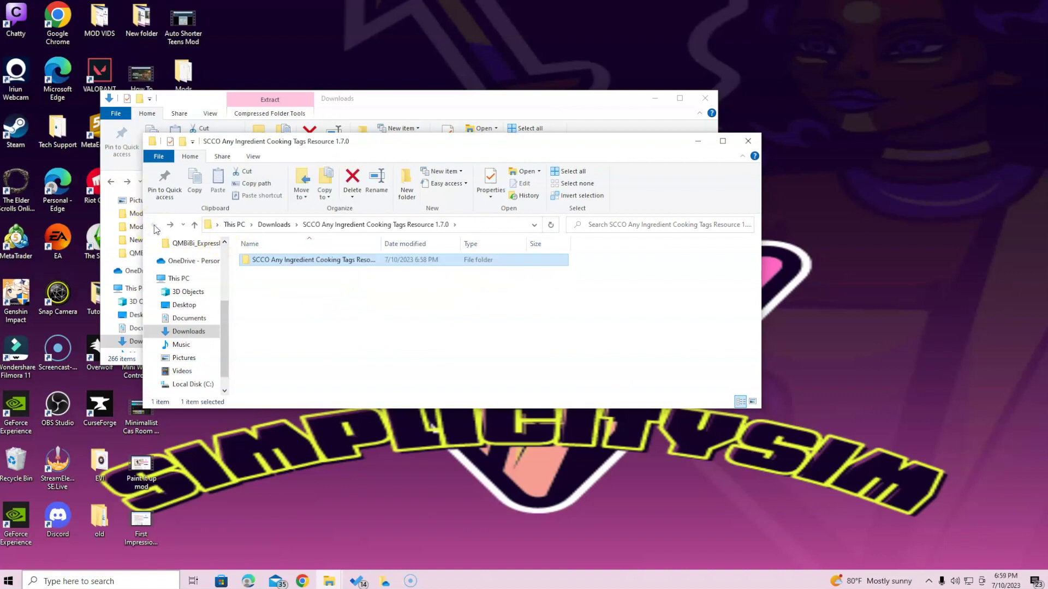
pyautogui.click(748, 141)
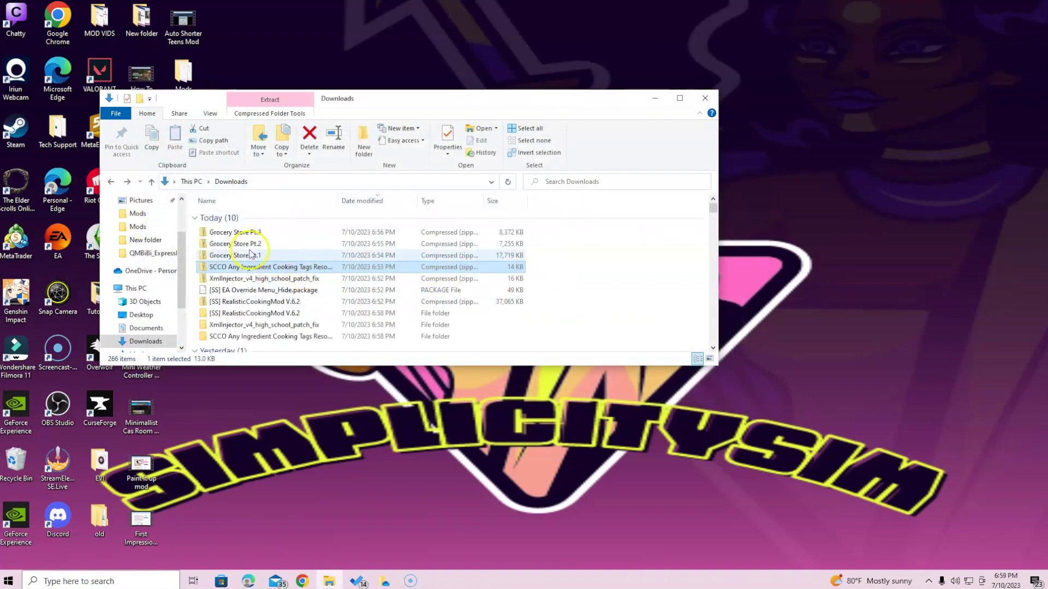
# Step: Extract the Grocery Store Pt.1 archive to its own folder in Downloads and close the extracted folder's window
pyautogui.click(251, 257)
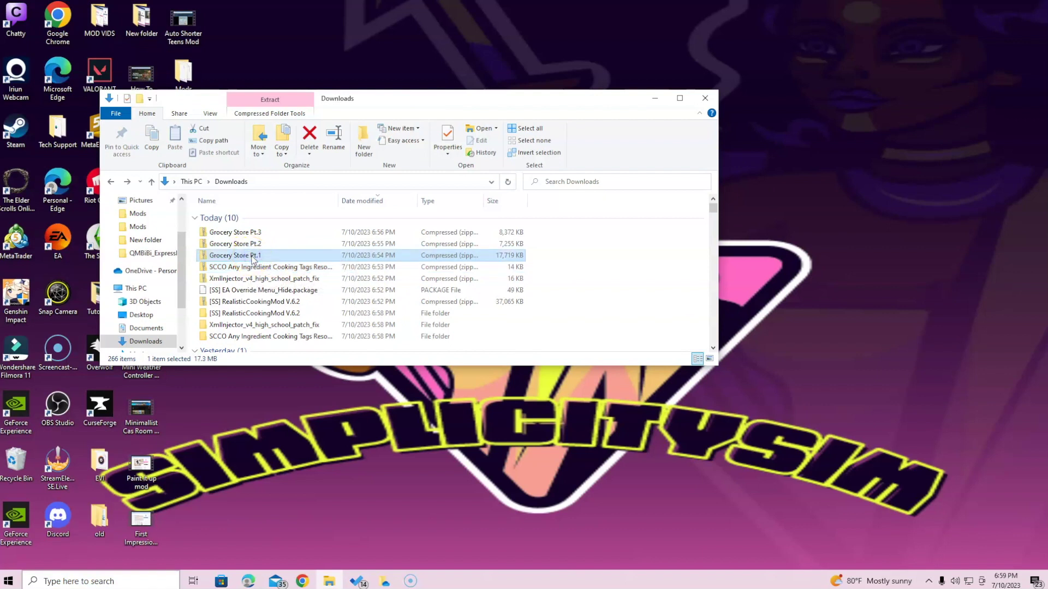
pyautogui.rightClick(253, 258)
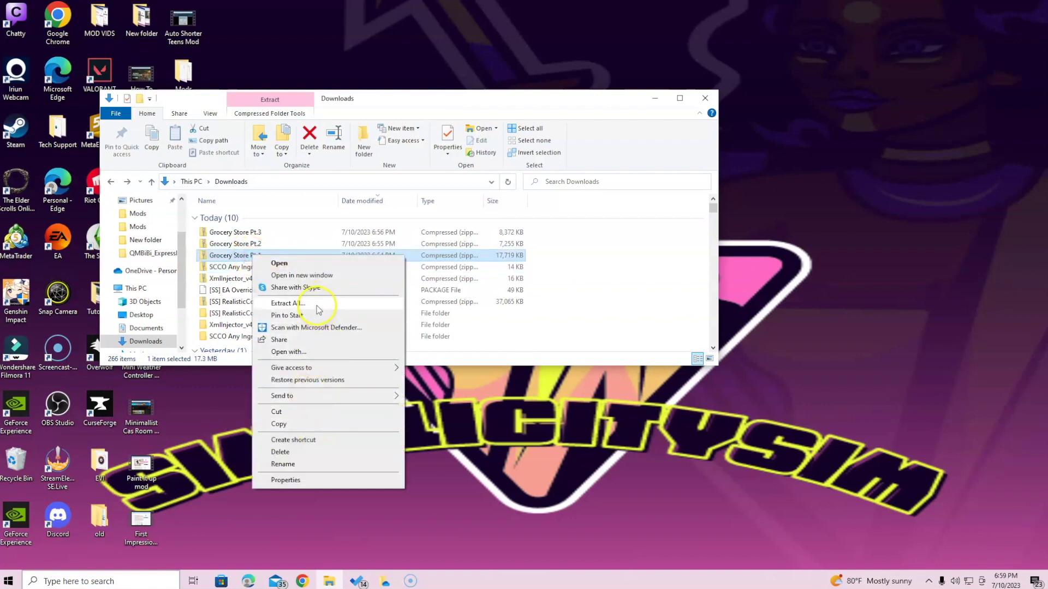
pyautogui.click(288, 304)
pyautogui.click(622, 396)
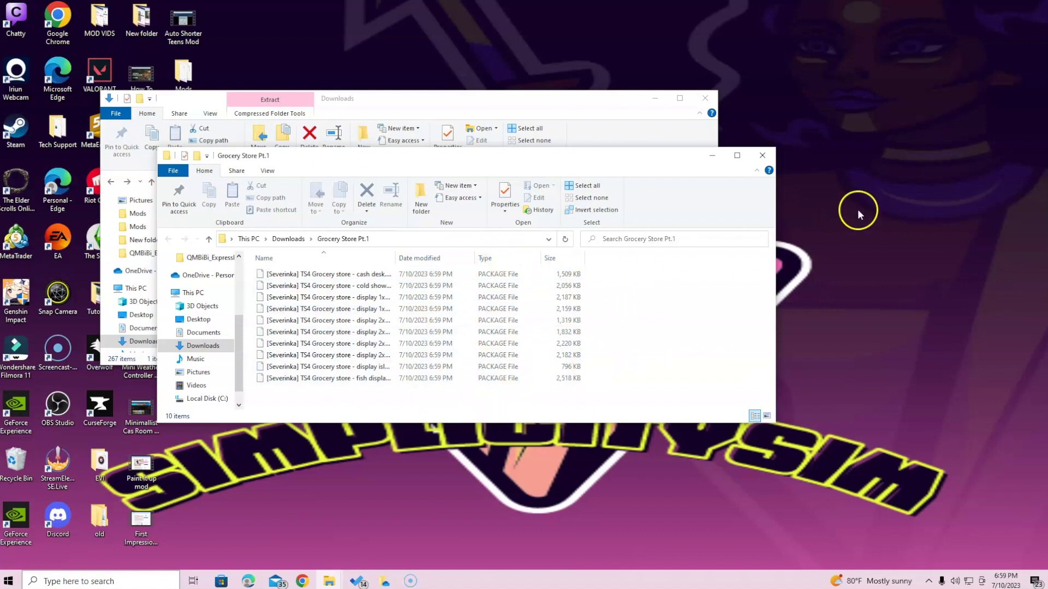
pyautogui.click(762, 155)
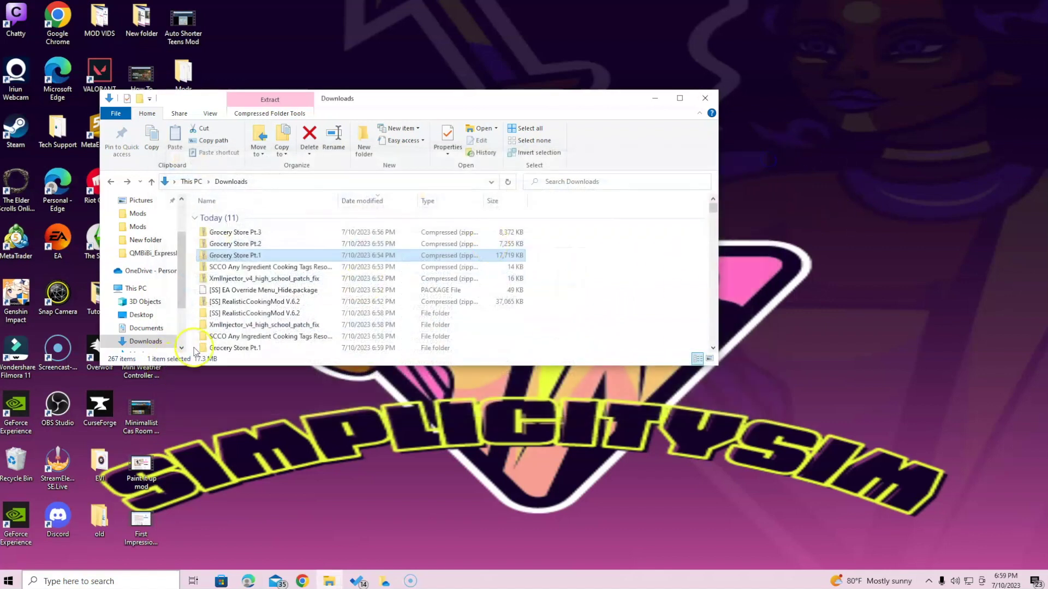
# Step: Extract the Grocery Store Pt.2 archive to its own folder in Downloads and close the extracted folder's window
pyautogui.click(260, 246)
pyautogui.rightClick(260, 244)
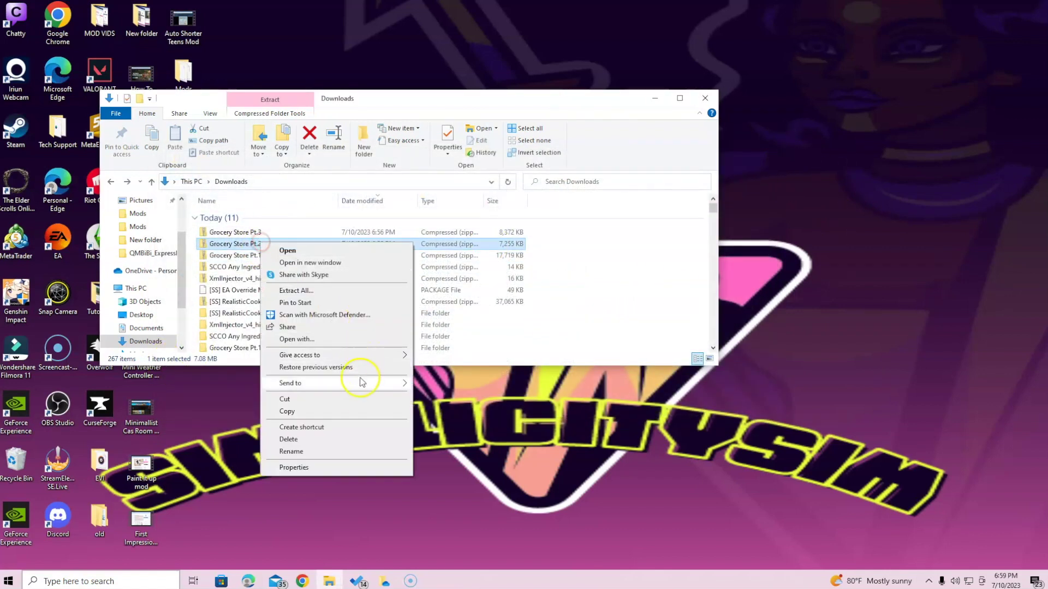
pyautogui.click(311, 290)
pyautogui.click(624, 395)
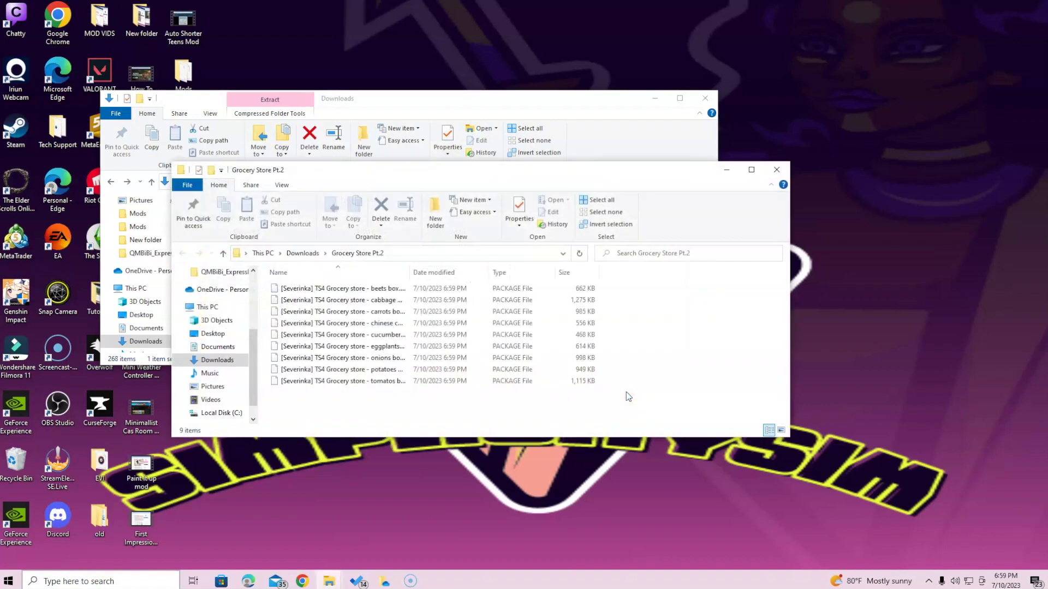
pyautogui.click(777, 170)
# Step: Extract the Grocery Store Pt.3 archive to its own folder in Downloads and close the extracted folder's window
pyautogui.rightClick(268, 232)
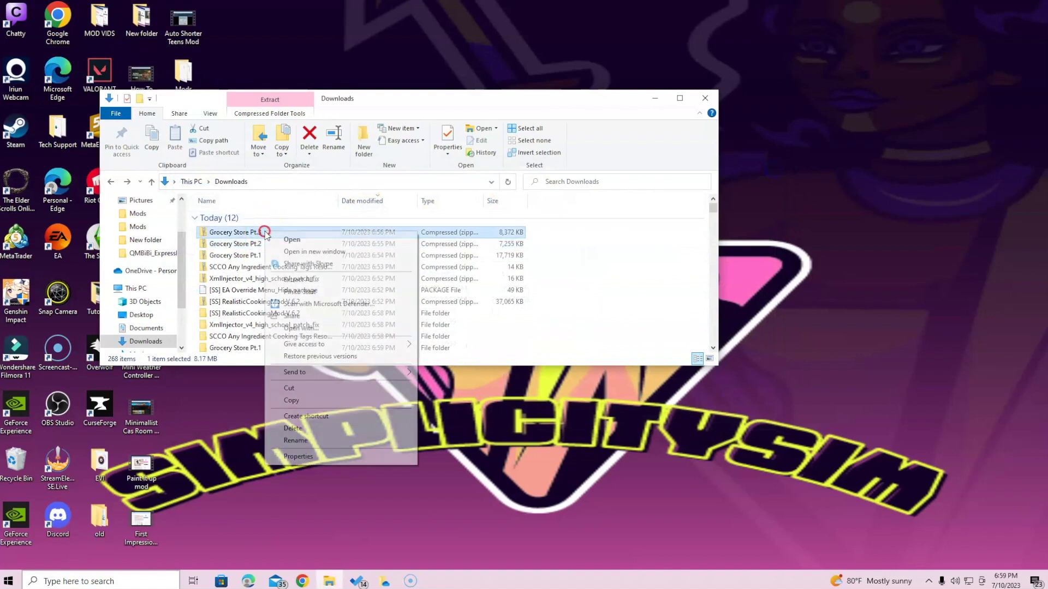
pyautogui.click(320, 279)
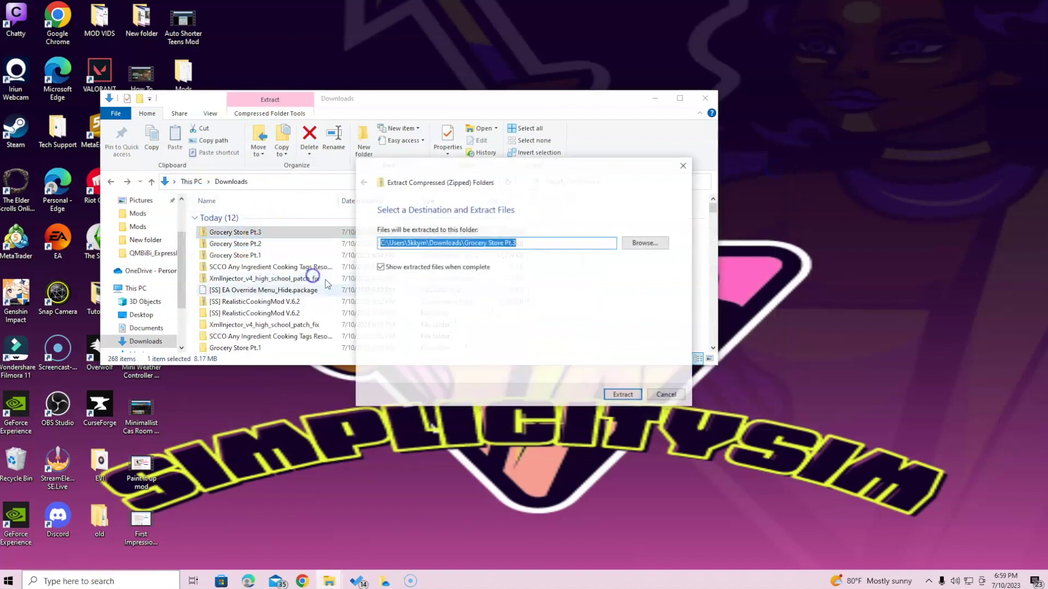
pyautogui.click(616, 398)
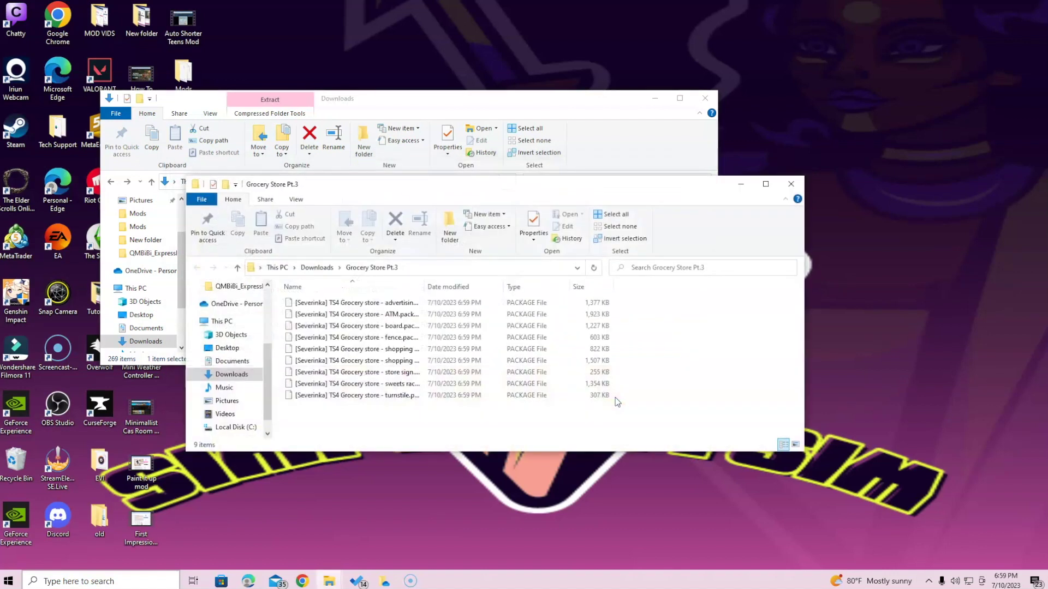
pyautogui.click(791, 186)
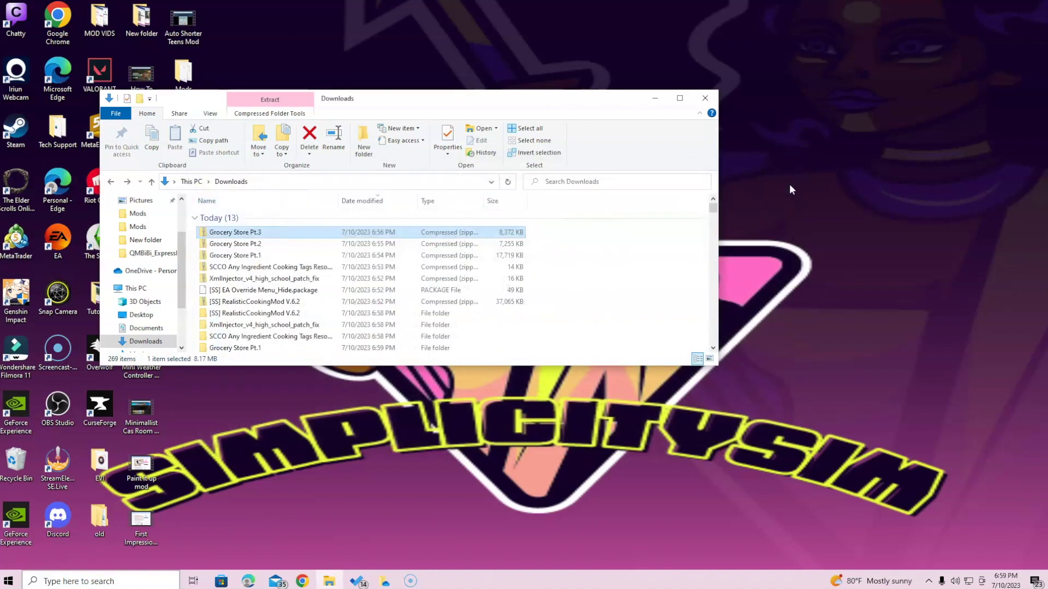
# Step: Open a second File Explorer window and arrange it below the Downloads window so the file lists of both can be seen
pyautogui.scroll(2, 571, 234)
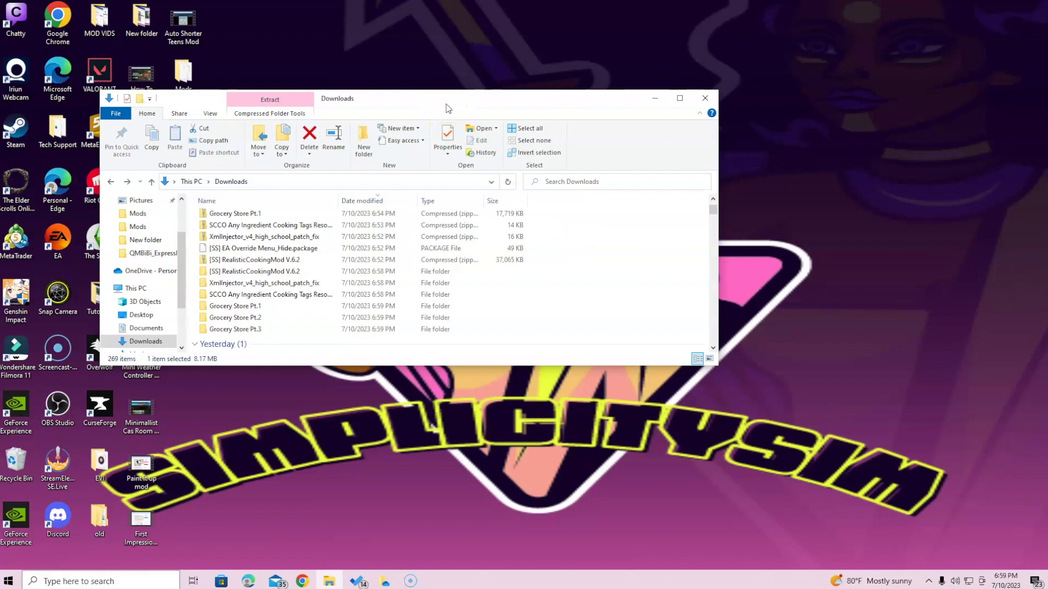
pyautogui.moveTo(448, 107); pyautogui.dragTo(421, 42)
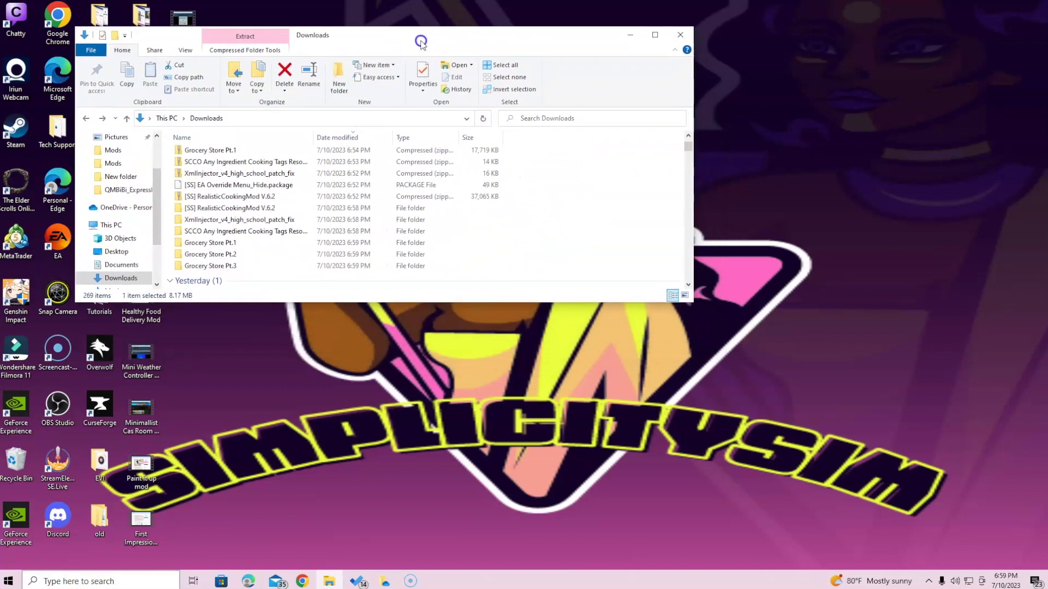
pyautogui.rightClick(330, 585)
pyautogui.click(314, 525)
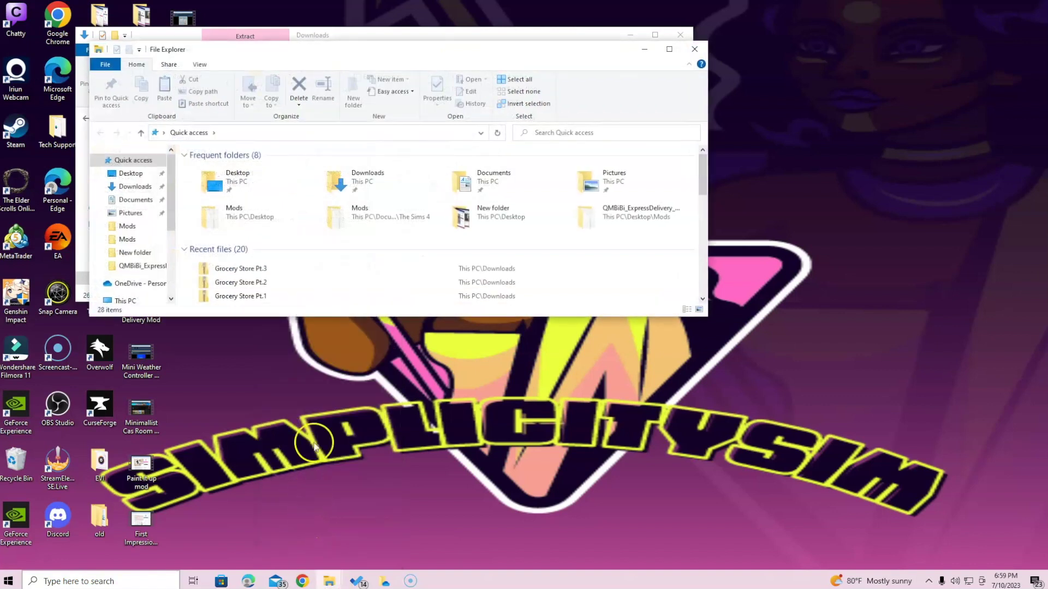
pyautogui.moveTo(545, 56); pyautogui.dragTo(671, 249)
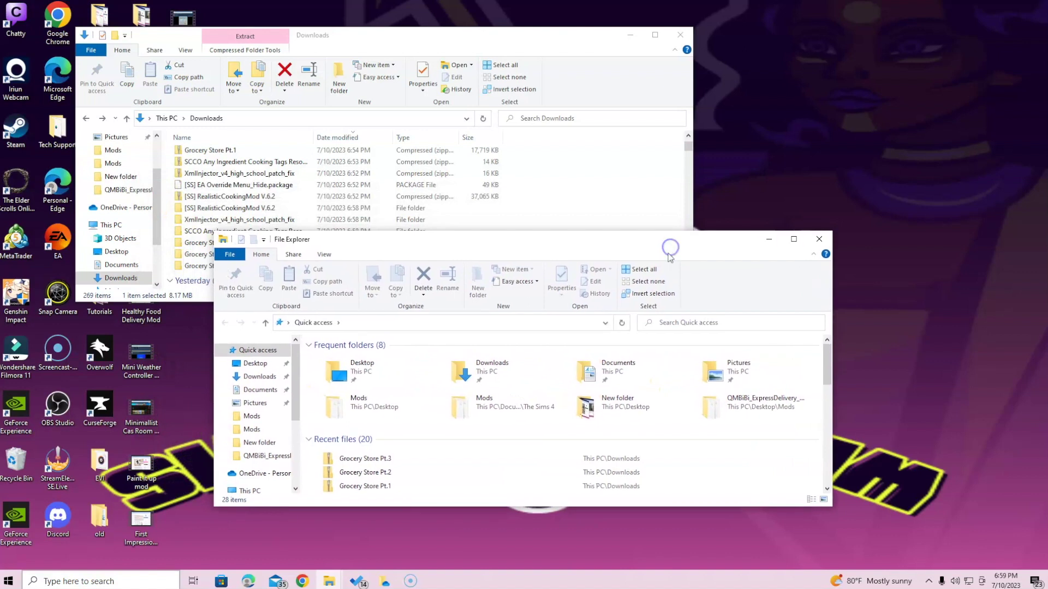
# Step: In the second window, open Documents > Electronic Arts > The Sims 4 > Mods, dismiss the reminder notification, and look through the installed mods
pyautogui.doubleClick(634, 371)
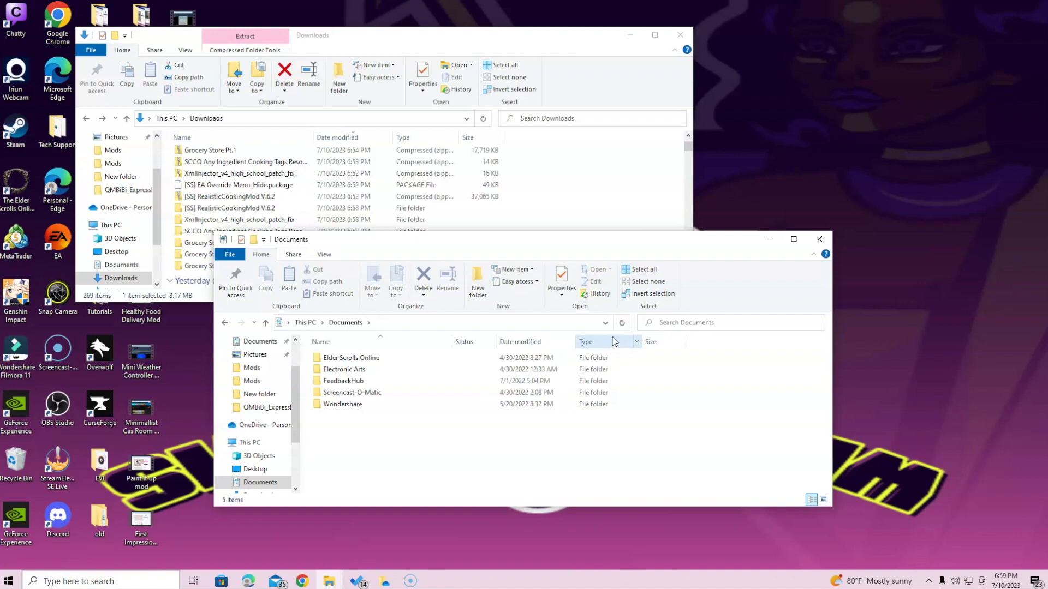
pyautogui.doubleClick(344, 369)
pyautogui.click(1029, 483)
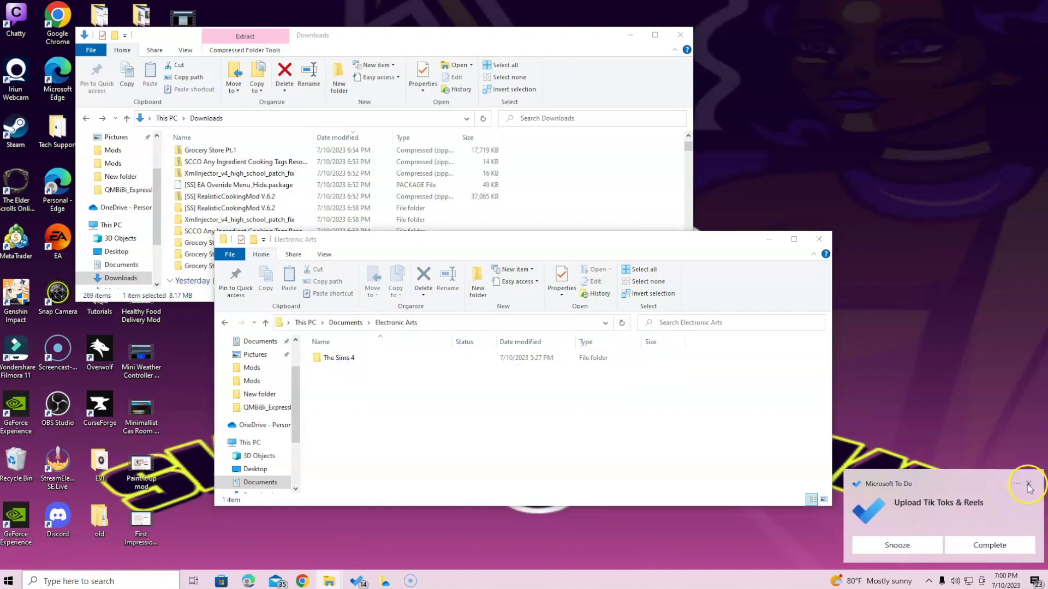
pyautogui.doubleClick(354, 364)
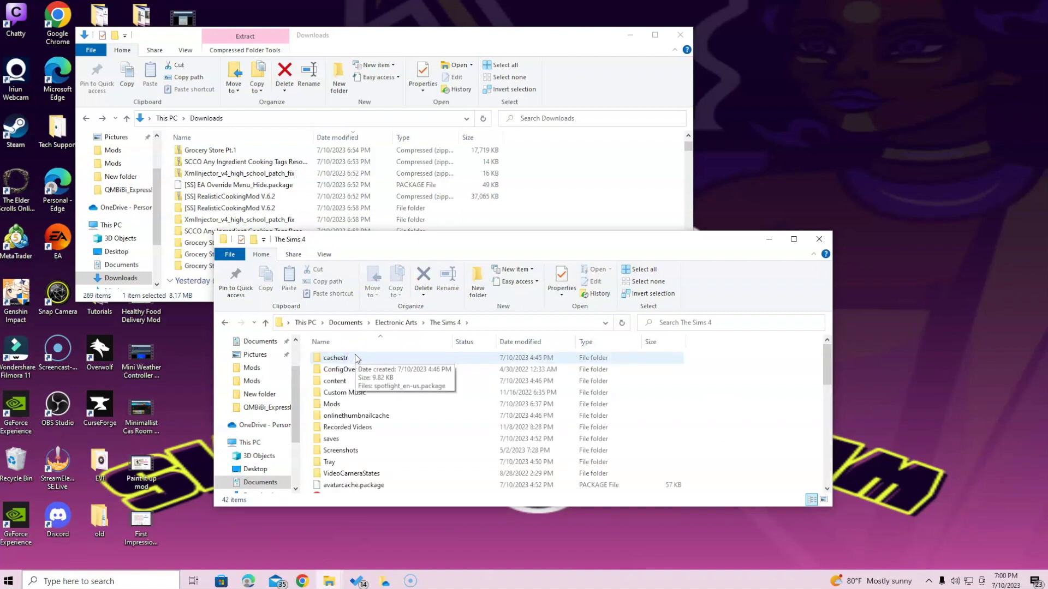
pyautogui.doubleClick(332, 404)
pyautogui.scroll(-3, 393, 408)
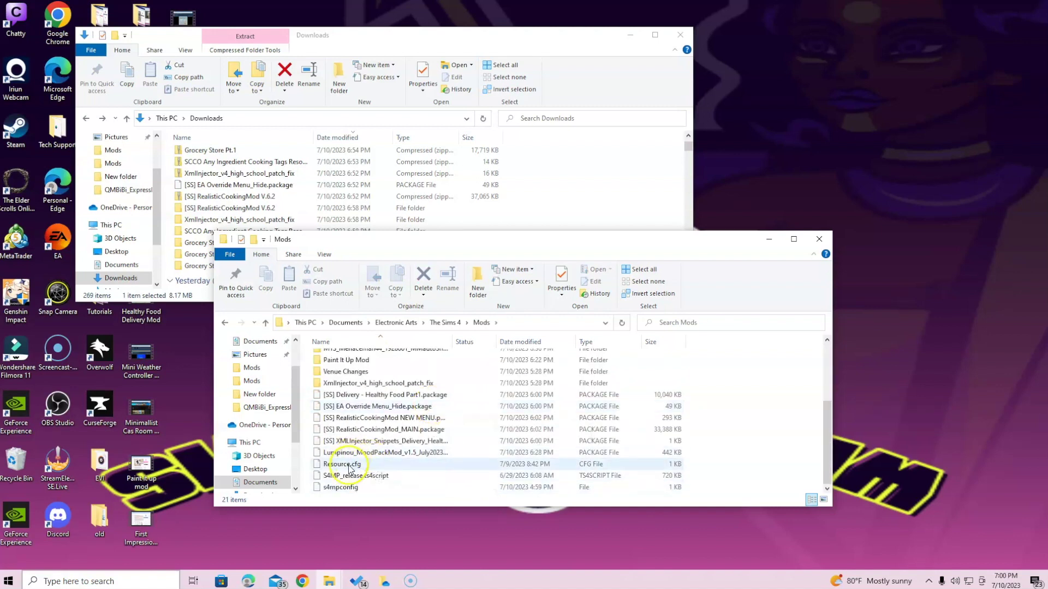
pyautogui.scroll(3, 491, 437)
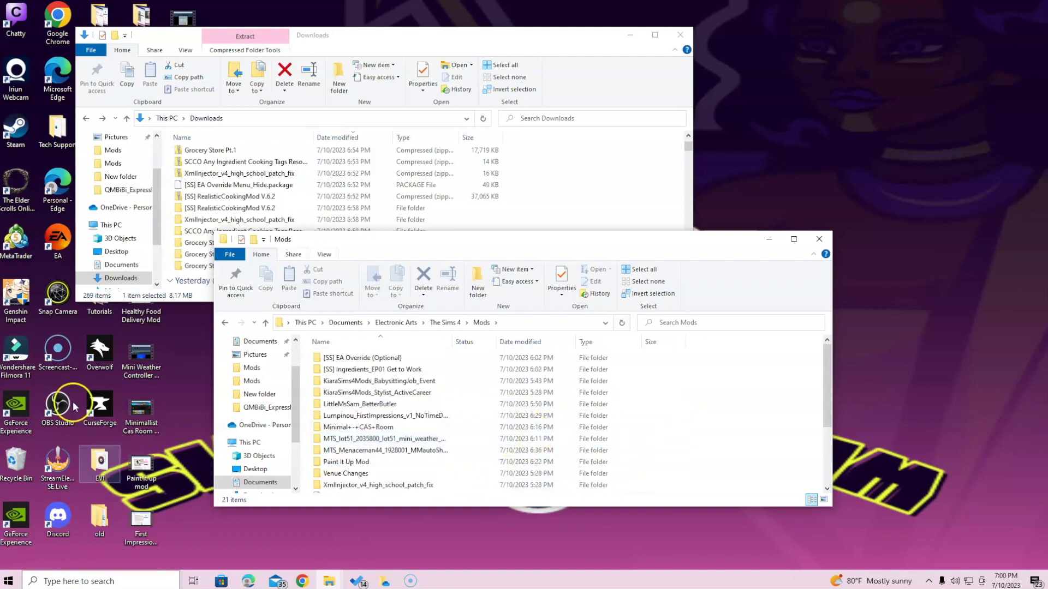
pyautogui.scroll(-3, 532, 431)
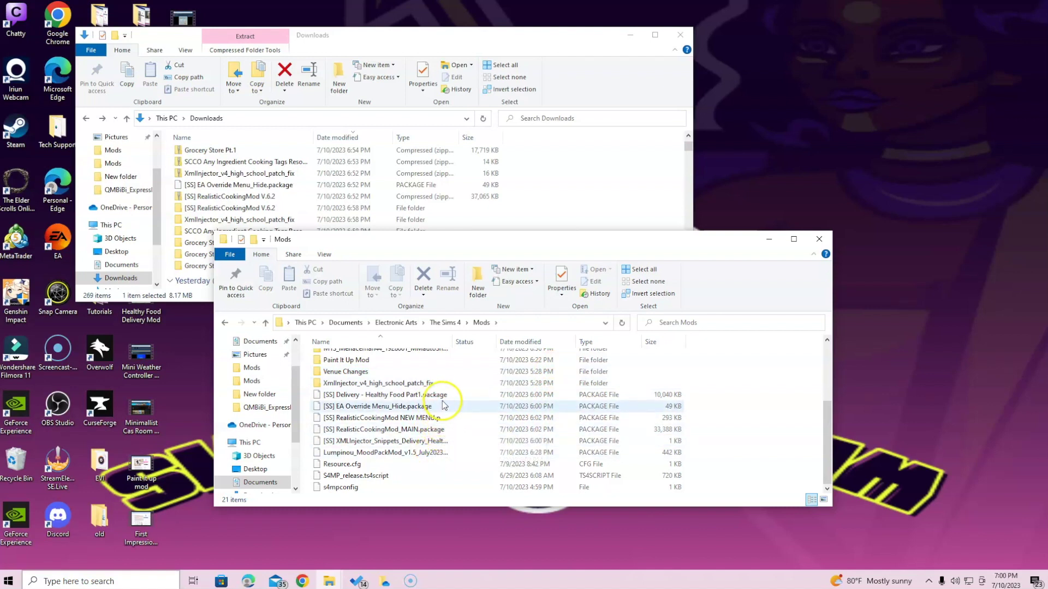
# Step: Look inside the extracted [SS] RealisticCookingMod V.6.2 folder and return to Downloads
pyautogui.click(572, 193)
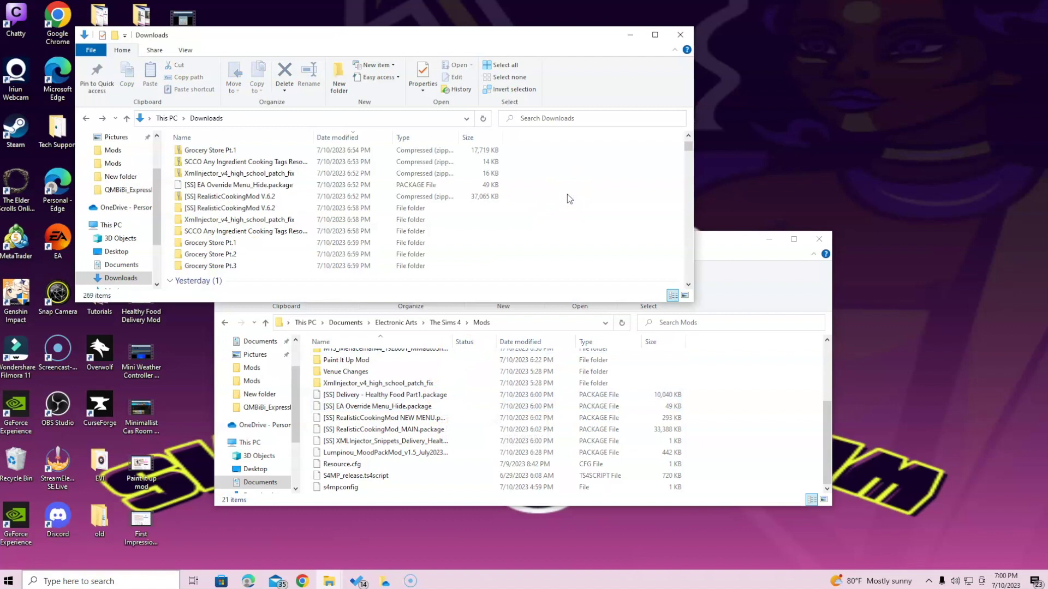
pyautogui.click(246, 235)
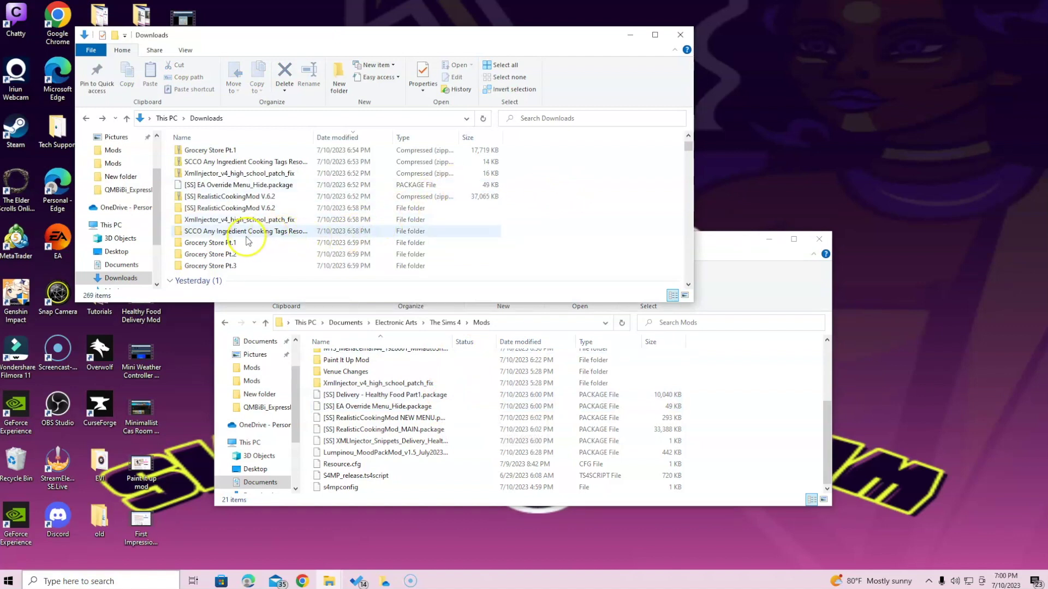
pyautogui.click(236, 211)
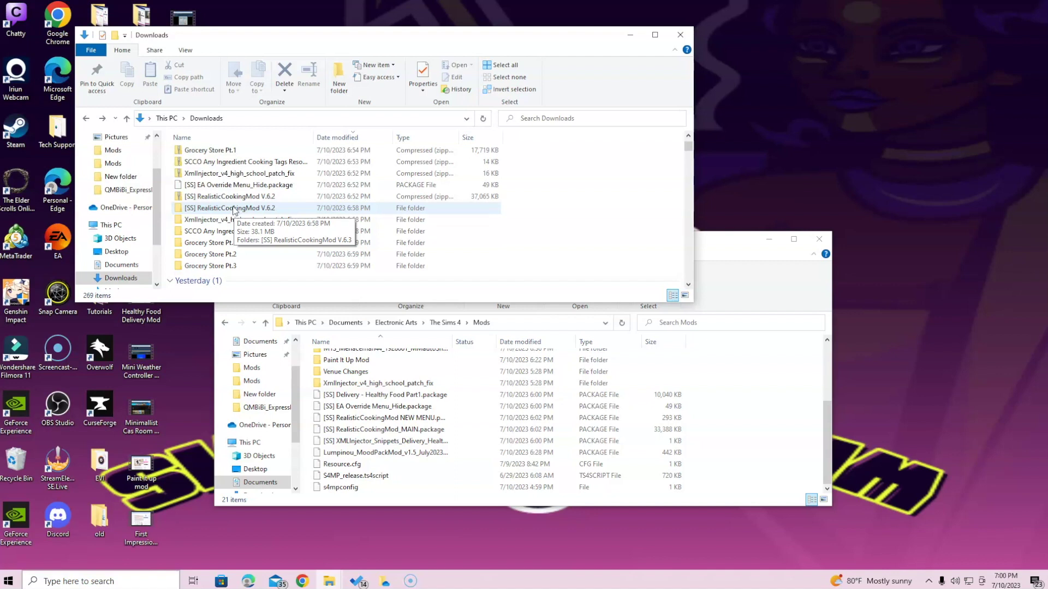
pyautogui.doubleClick(234, 208)
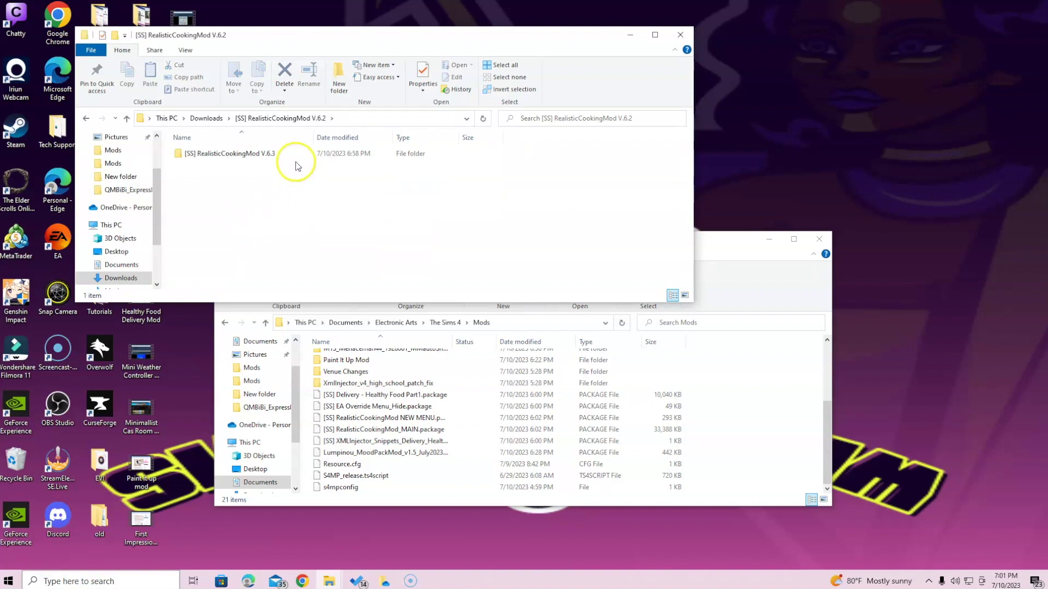
pyautogui.click(242, 157)
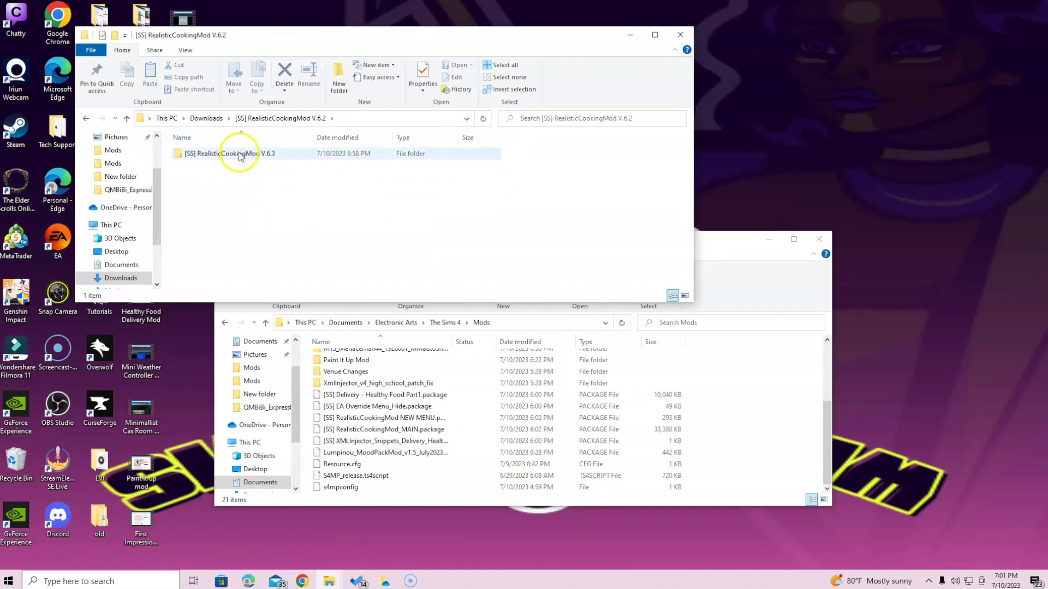
pyautogui.click(87, 118)
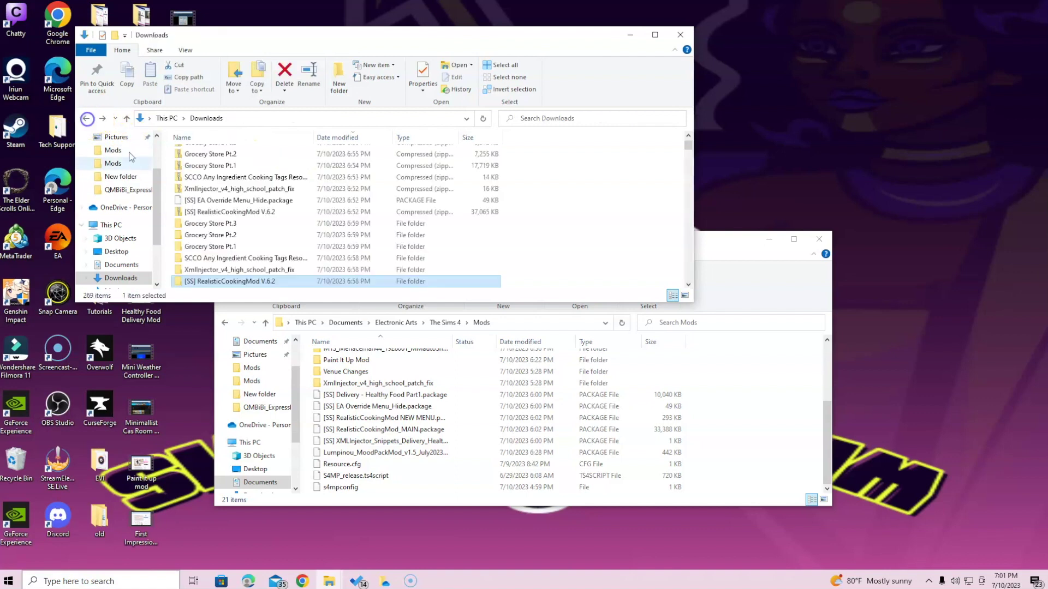
# Step: Open the [SS] RealisticCookingMod V.6.3 folder inside the extracted V.6.2 folder in Downloads
pyautogui.click(220, 283)
pyautogui.moveTo(220, 283)
pyautogui.mouseDown()
pyautogui.moveTo(344, 289)
pyautogui.moveTo(683, 349)
pyautogui.moveTo(191, 268)
pyautogui.moveTo(225, 264)
pyautogui.mouseUp()
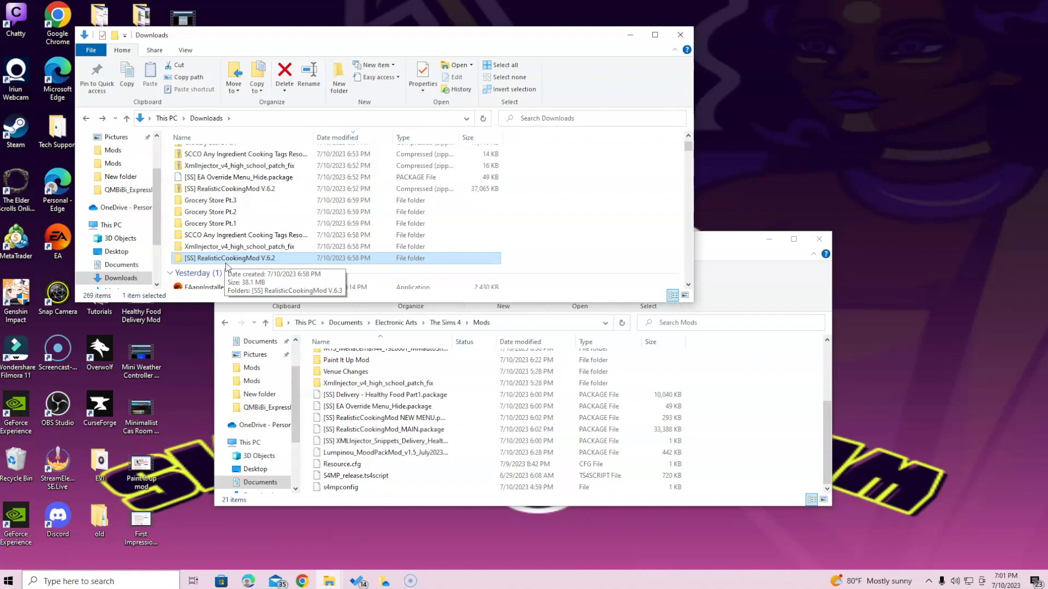
pyautogui.doubleClick(224, 259)
pyautogui.click(238, 153)
pyautogui.doubleClick(240, 154)
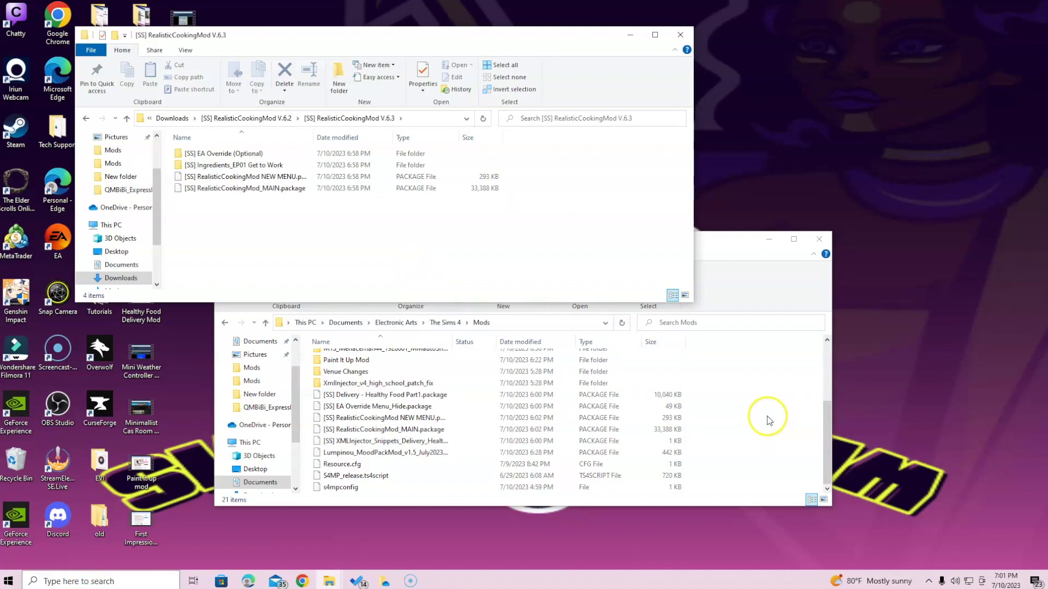
# Step: Copy all four items of the [SS] RealisticCookingMod V.6.3 folder and bring up the paste options in the Mods folder
pyautogui.moveTo(542, 220); pyautogui.dragTo(433, 140)
pyautogui.rightClick(446, 178)
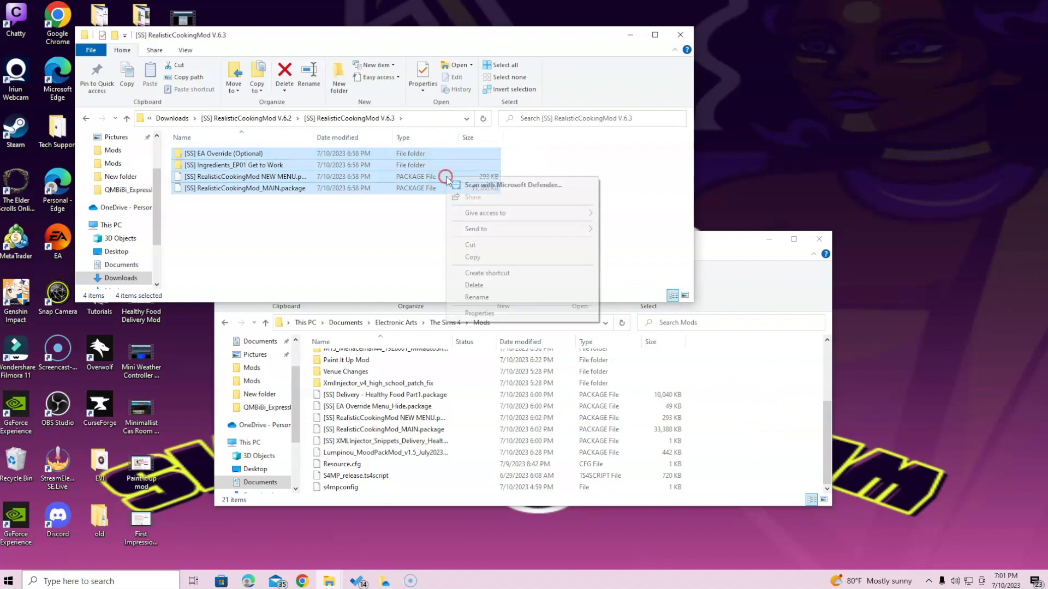
pyautogui.click(490, 260)
pyautogui.rightClick(764, 429)
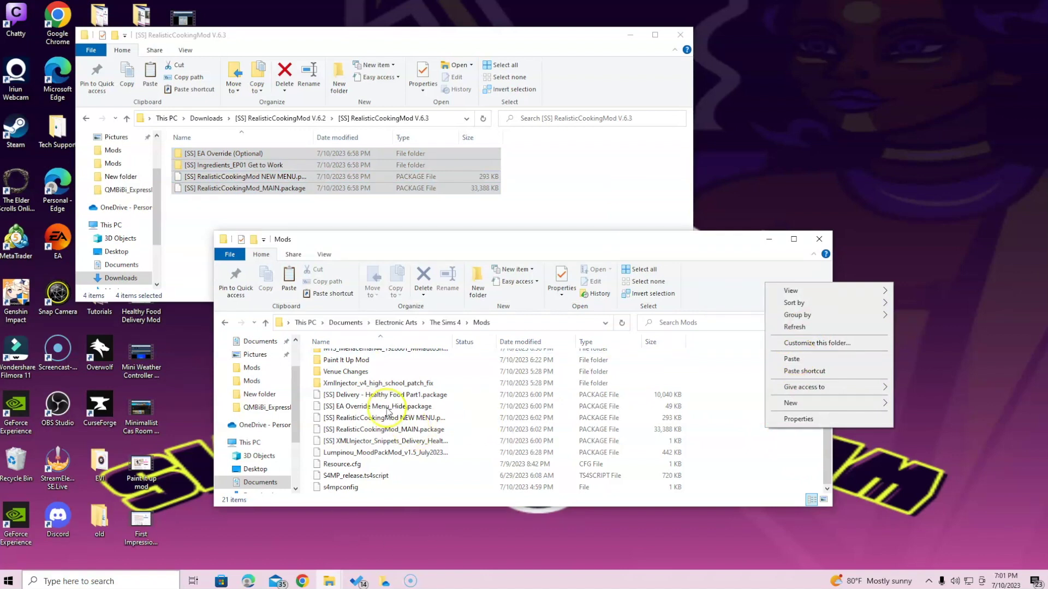
pyautogui.click(585, 164)
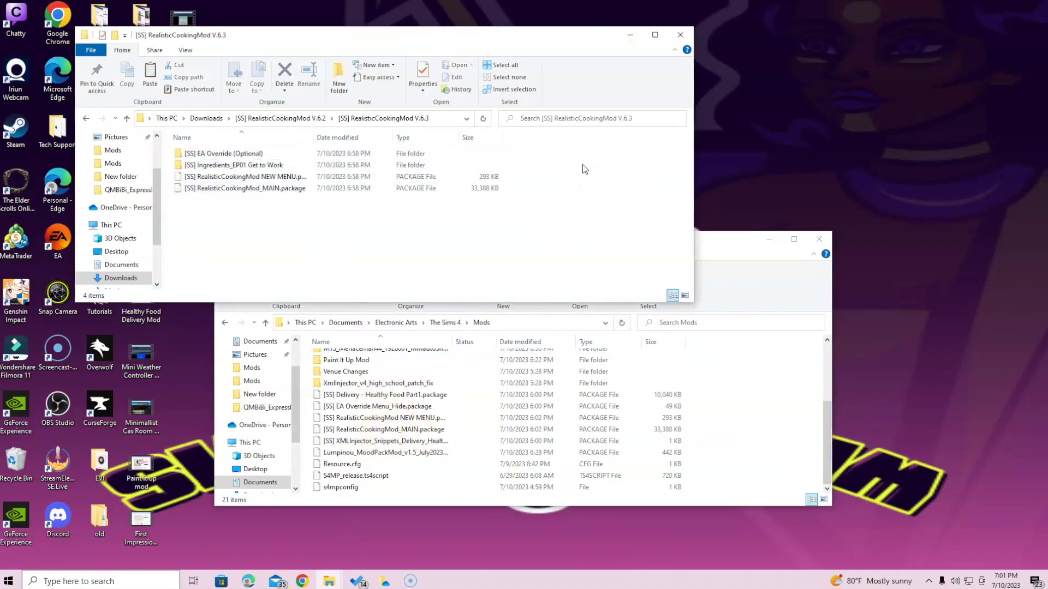
# Step: Return from the [SS] RealisticCookingMod V.6.3 folder to Downloads through its parent V.6.2 folder
pyautogui.click(87, 119)
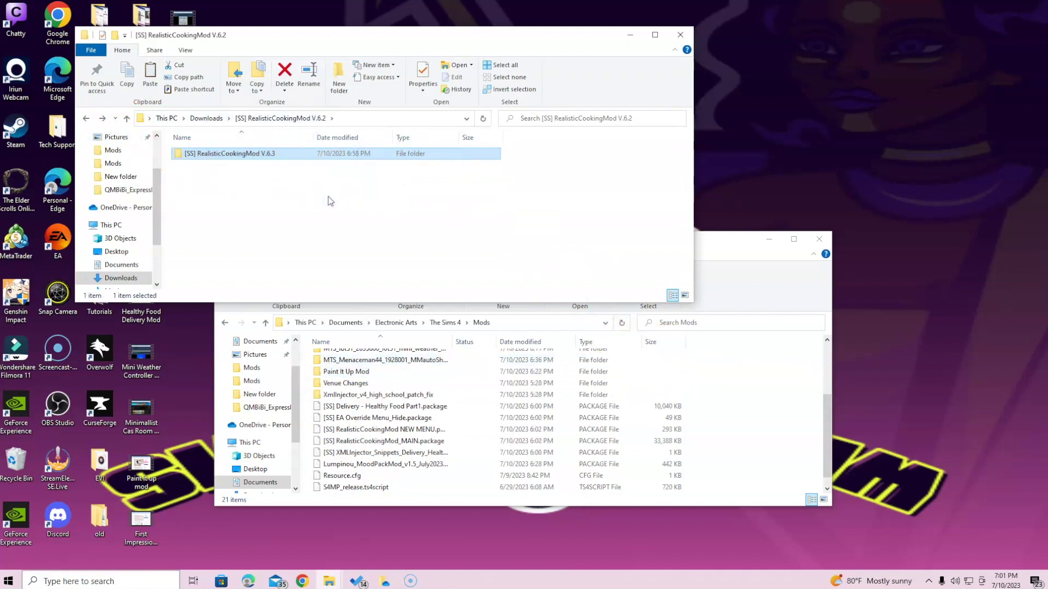
pyautogui.click(255, 159)
pyautogui.moveTo(255, 158); pyautogui.dragTo(327, 169)
pyautogui.click(85, 118)
# Step: Open the extracted XmlInjector_v4_high_school_patch_fix folder in Downloads to check its files
pyautogui.click(266, 279)
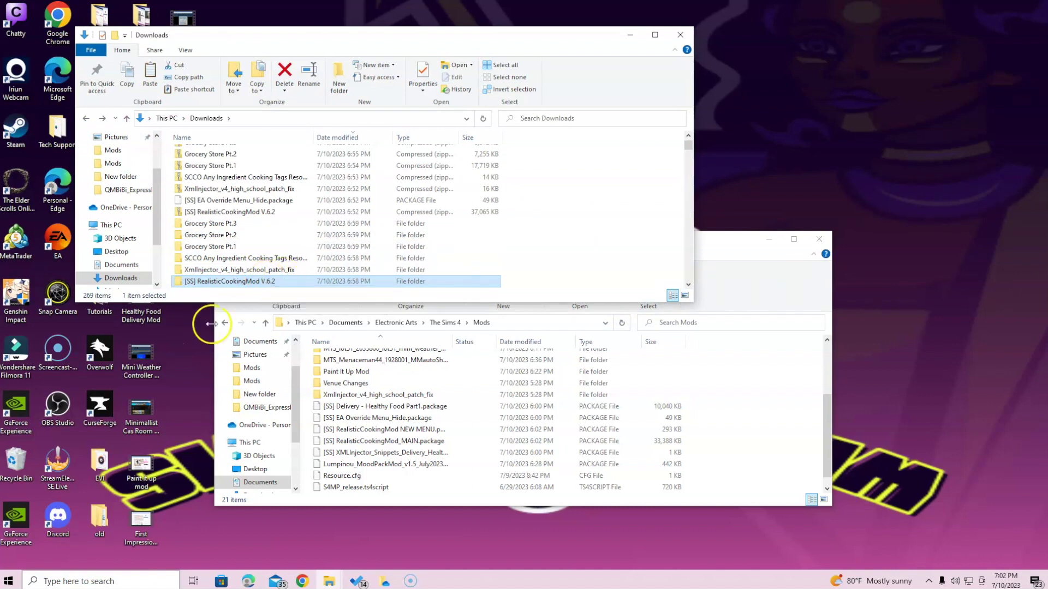
pyautogui.click(259, 272)
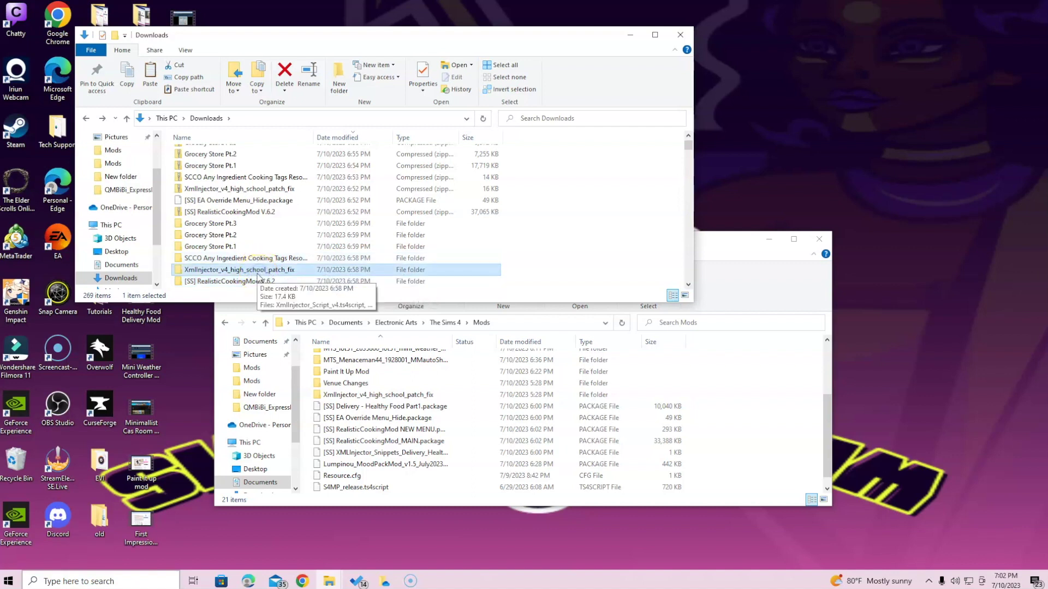
pyautogui.doubleClick(256, 271)
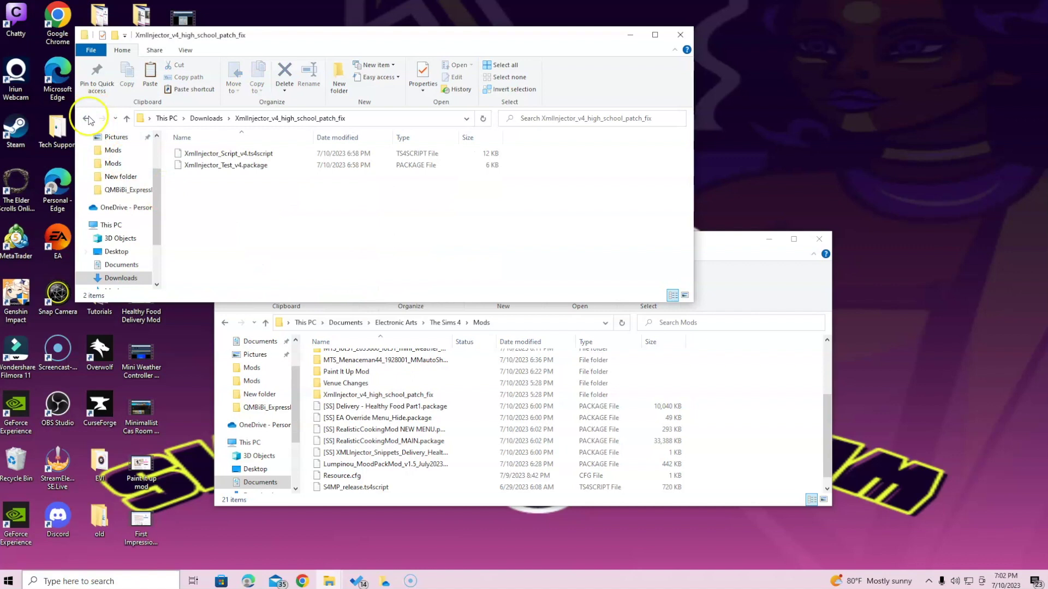
# Step: Return to Downloads and open the nested SCCO Any Ingredient Cooking Tags Resource 1.7.0 folder to check its files
pyautogui.click(87, 118)
pyautogui.moveTo(217, 283)
pyautogui.mouseDown()
pyautogui.moveTo(351, 312)
pyautogui.moveTo(206, 271)
pyautogui.moveTo(220, 266)
pyautogui.mouseUp()
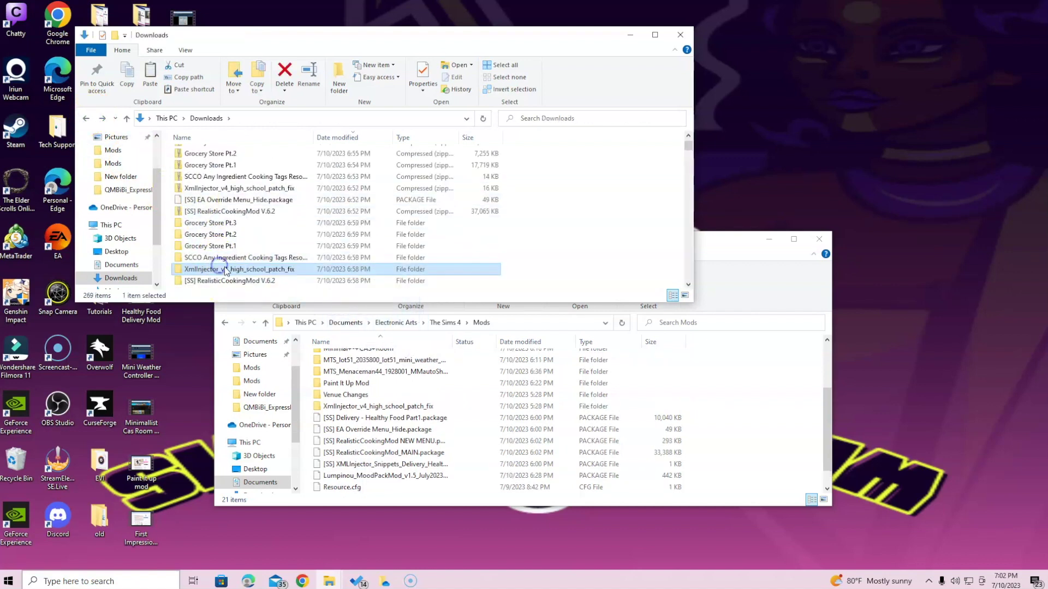
pyautogui.scroll(1, 232, 273)
pyautogui.scroll(-2, 232, 273)
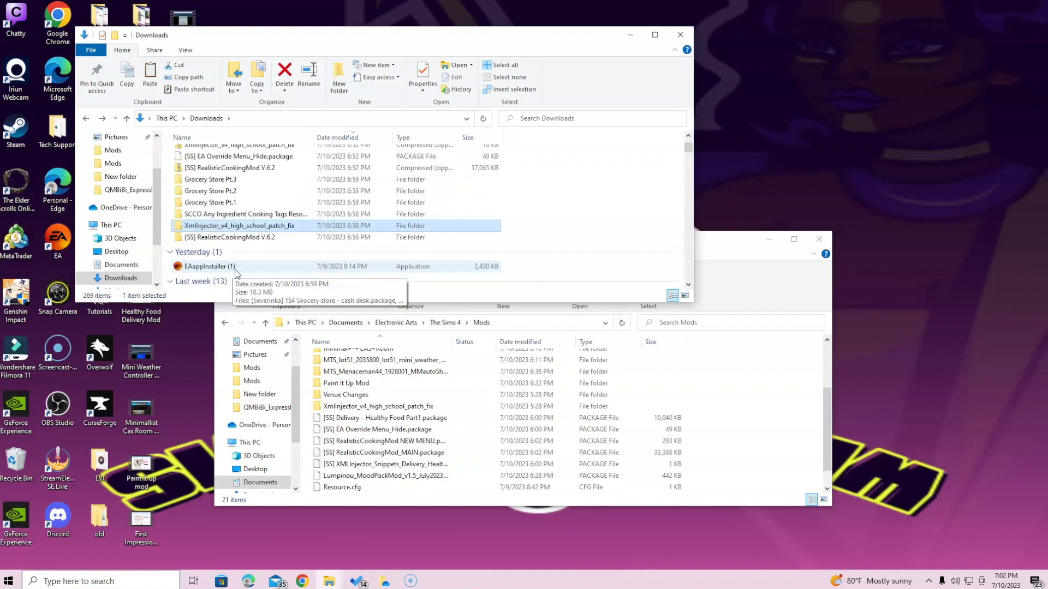
pyautogui.click(222, 214)
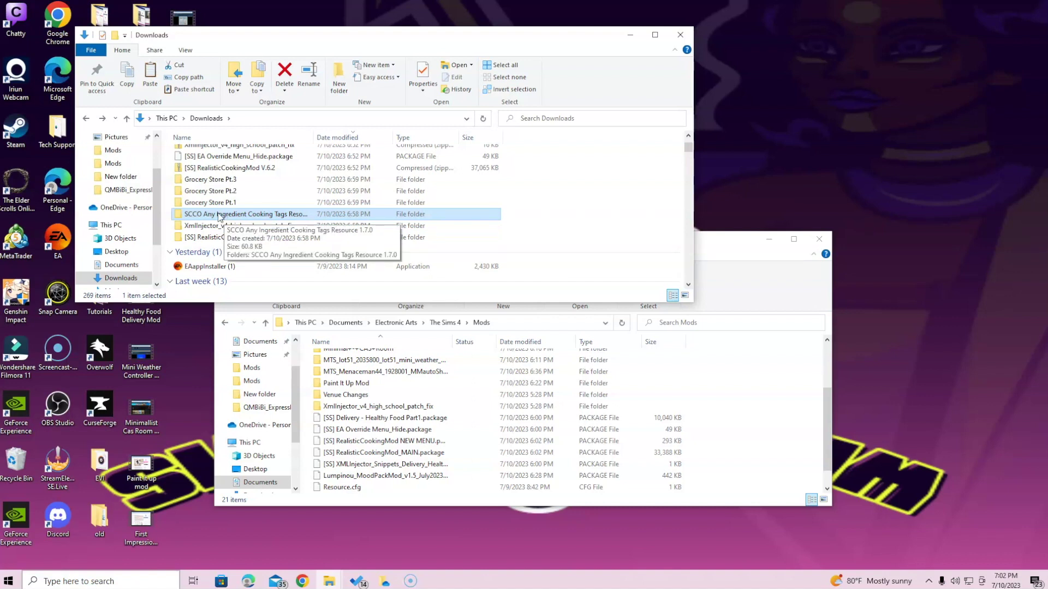
pyautogui.doubleClick(219, 214)
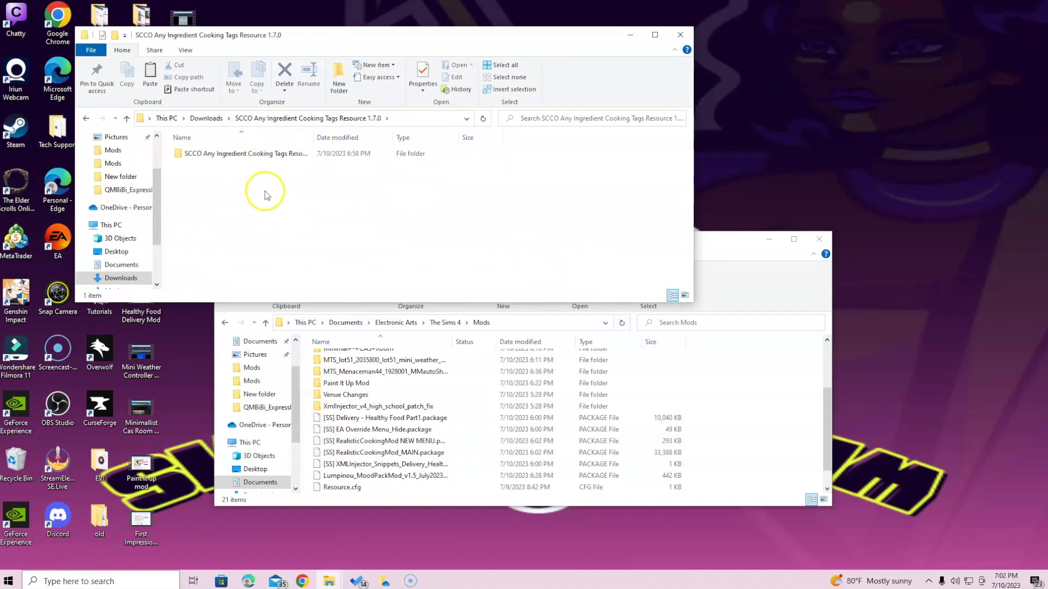
pyautogui.doubleClick(215, 154)
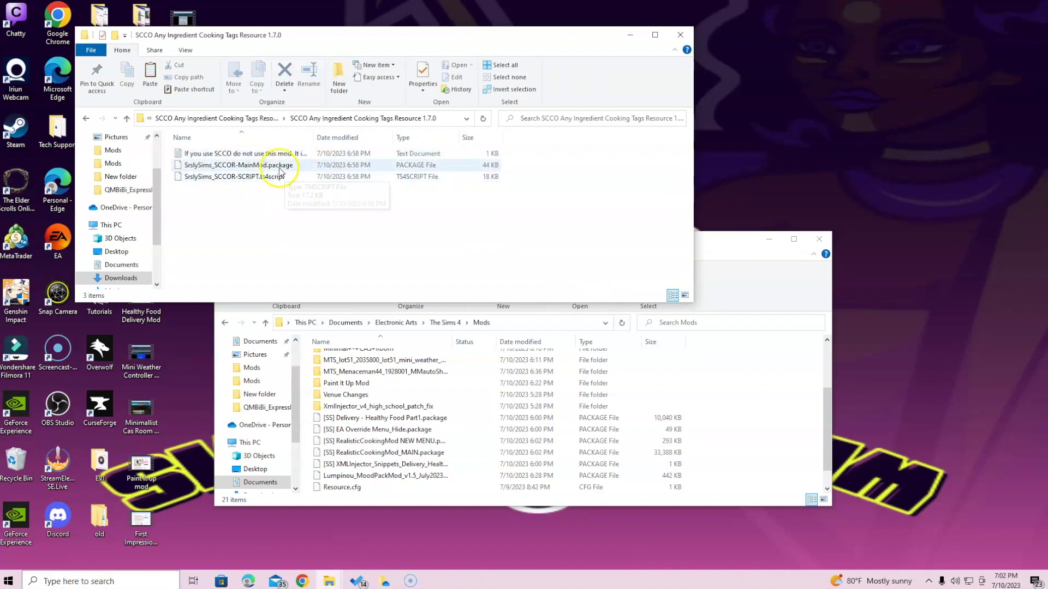
# Step: Move the inner SCCO Any Ingredient Cooking Tags Resource 1.7.0 folder into the Mods folder and check its contents there
pyautogui.click(85, 120)
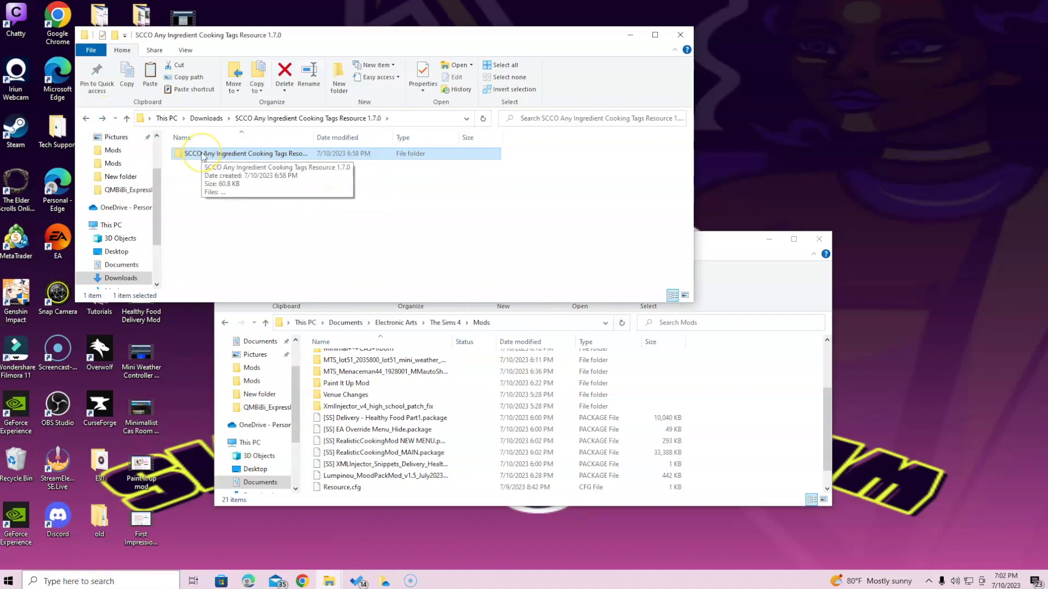
pyautogui.moveTo(203, 156); pyautogui.dragTo(692, 447)
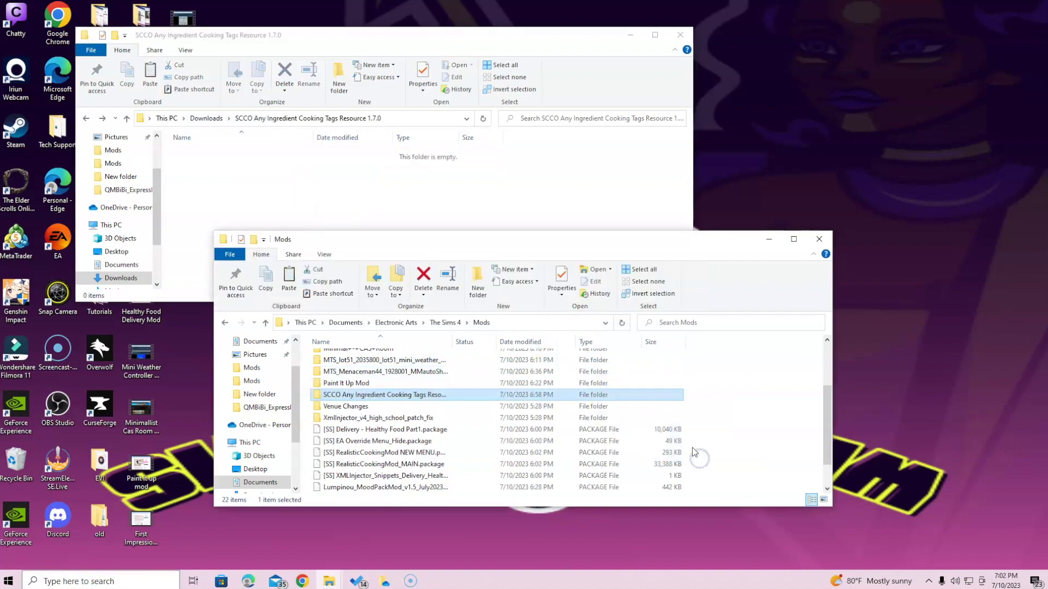
pyautogui.doubleClick(406, 394)
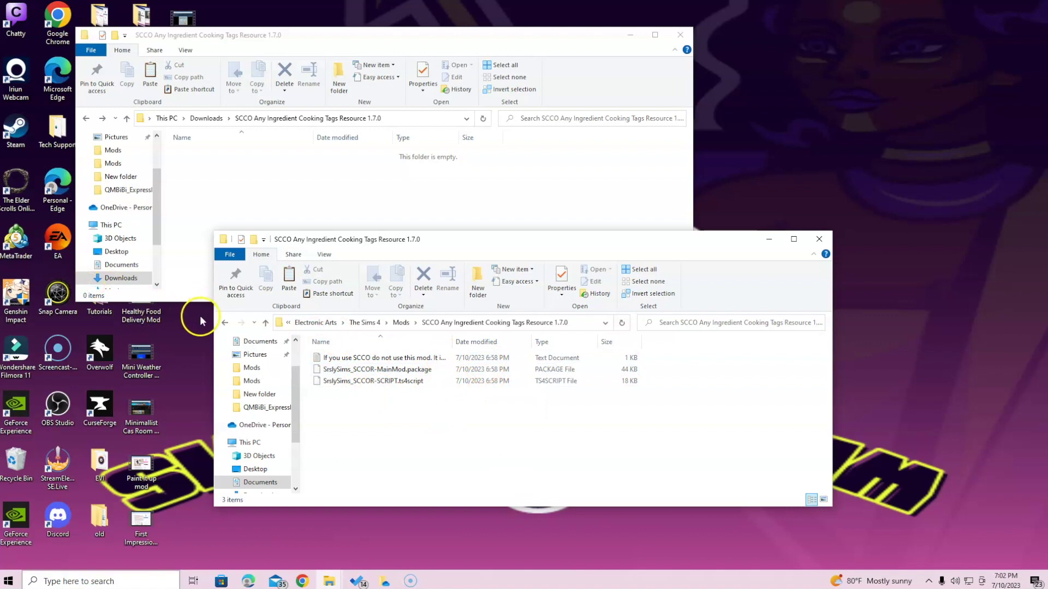
pyautogui.click(225, 323)
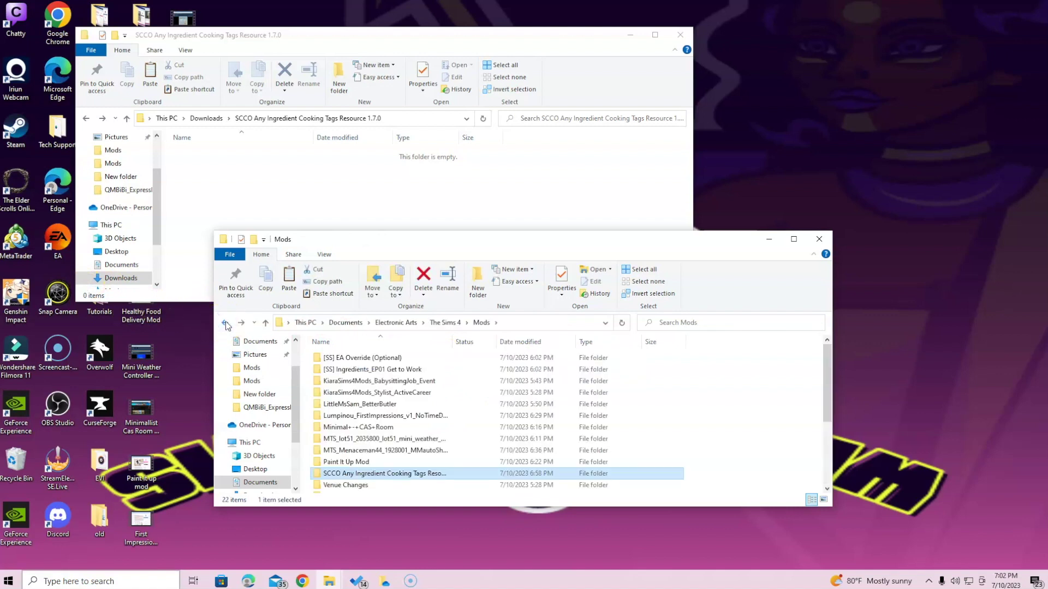
# Step: Return to Downloads, select [SS] EA Override Menu_Hide.package and look for the same file in the Mods folder
pyautogui.click(86, 118)
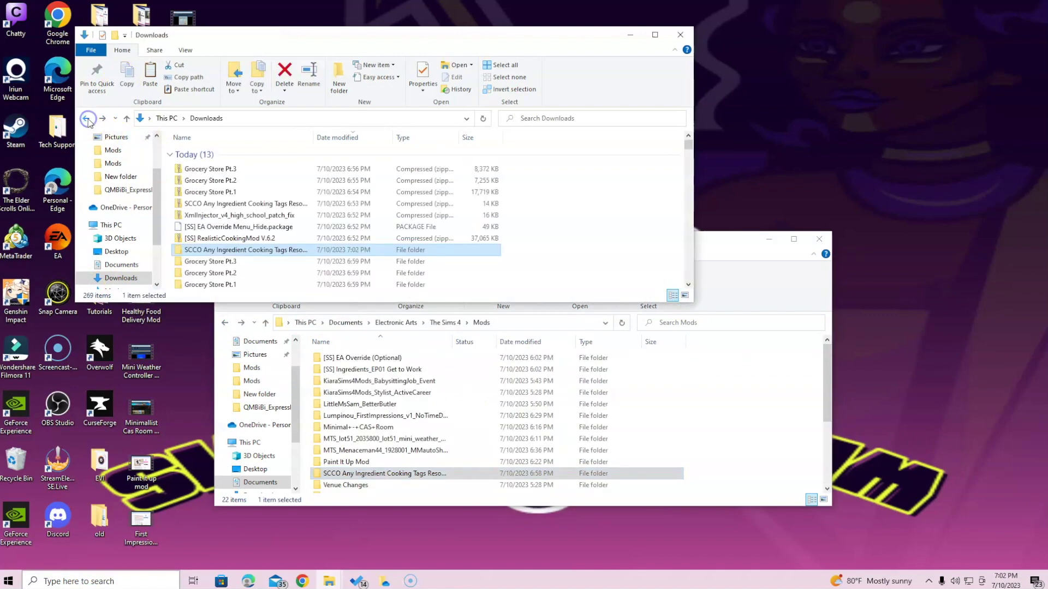
pyautogui.scroll(-1, 350, 251)
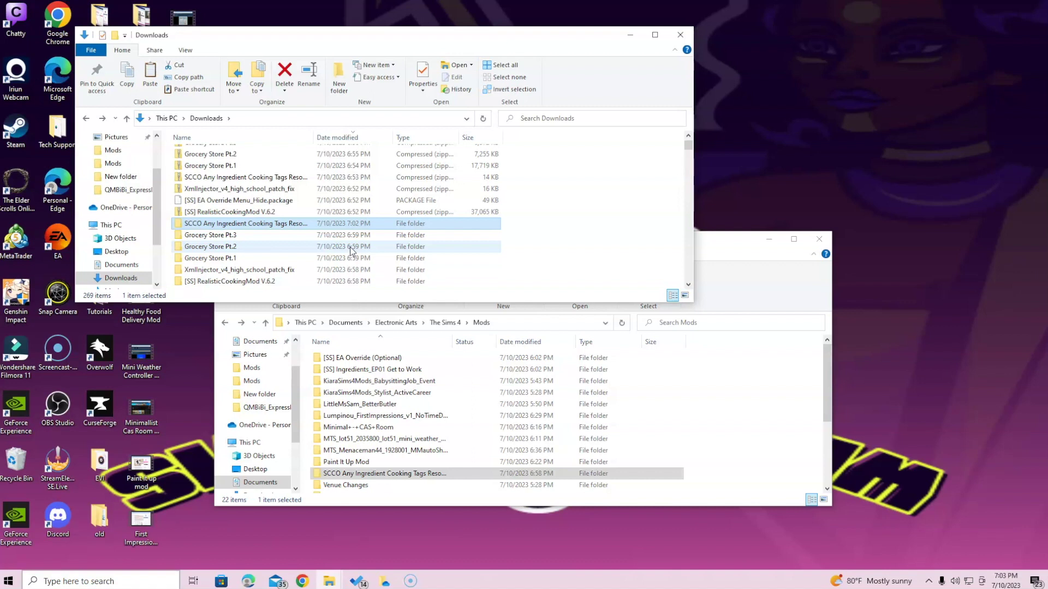
pyautogui.scroll(-1, 278, 203)
pyautogui.moveTo(240, 200); pyautogui.dragTo(247, 176)
pyautogui.scroll(-1, 344, 172)
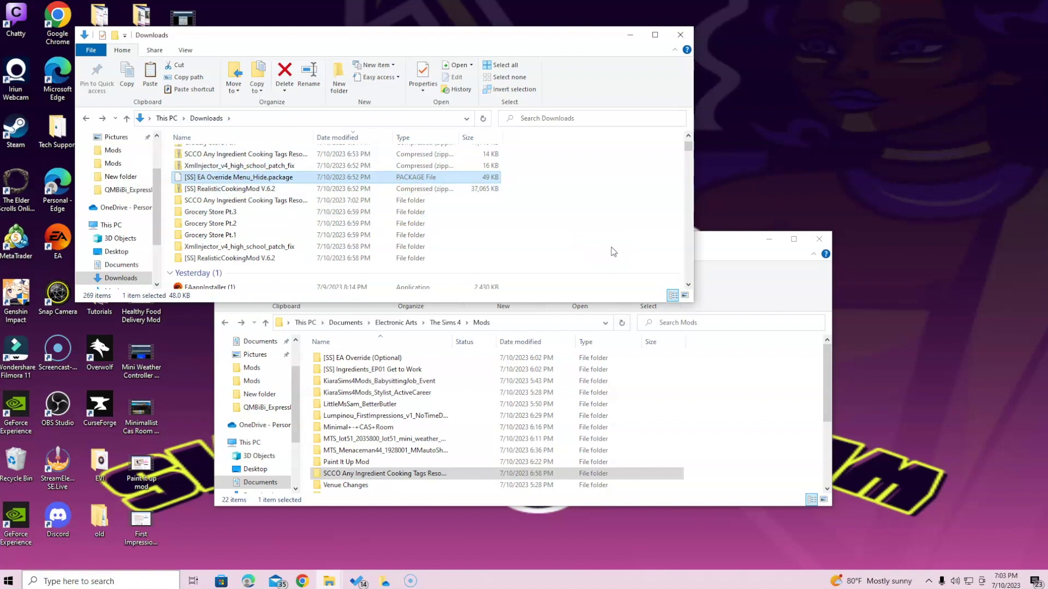
pyautogui.scroll(-3, 677, 374)
pyautogui.click(443, 445)
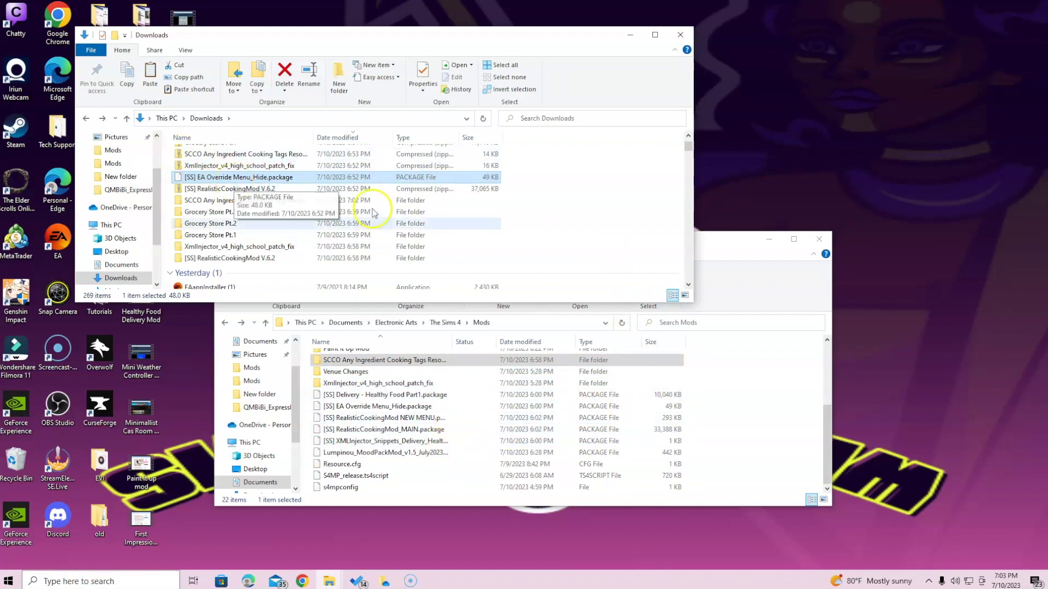
# Step: Check the contents of the extracted Grocery Store Pt.1 folder and move the whole folder from Downloads into Mods
pyautogui.click(228, 236)
pyautogui.doubleClick(228, 235)
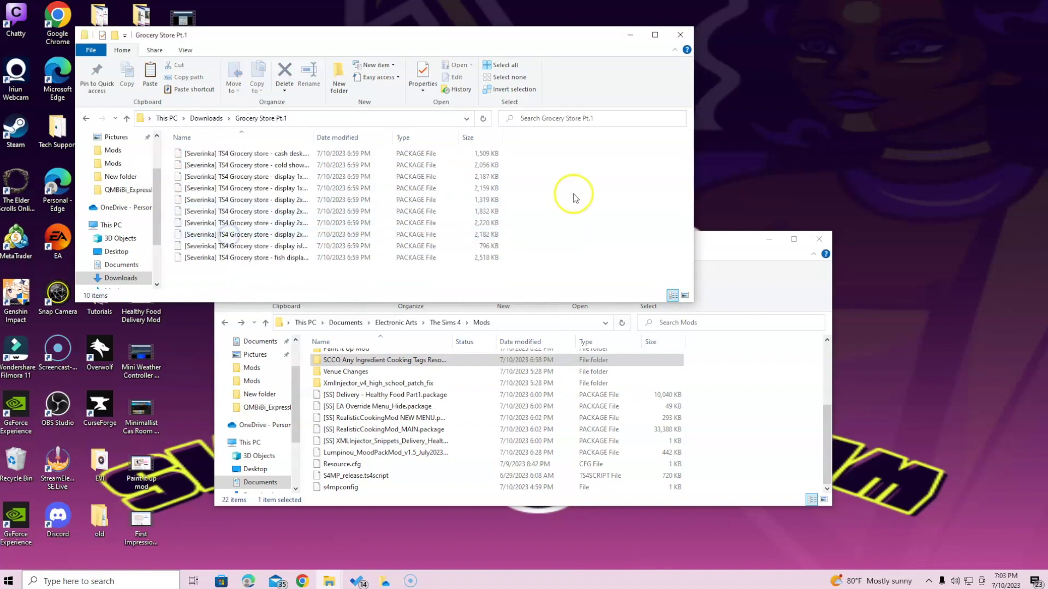
pyautogui.click(86, 118)
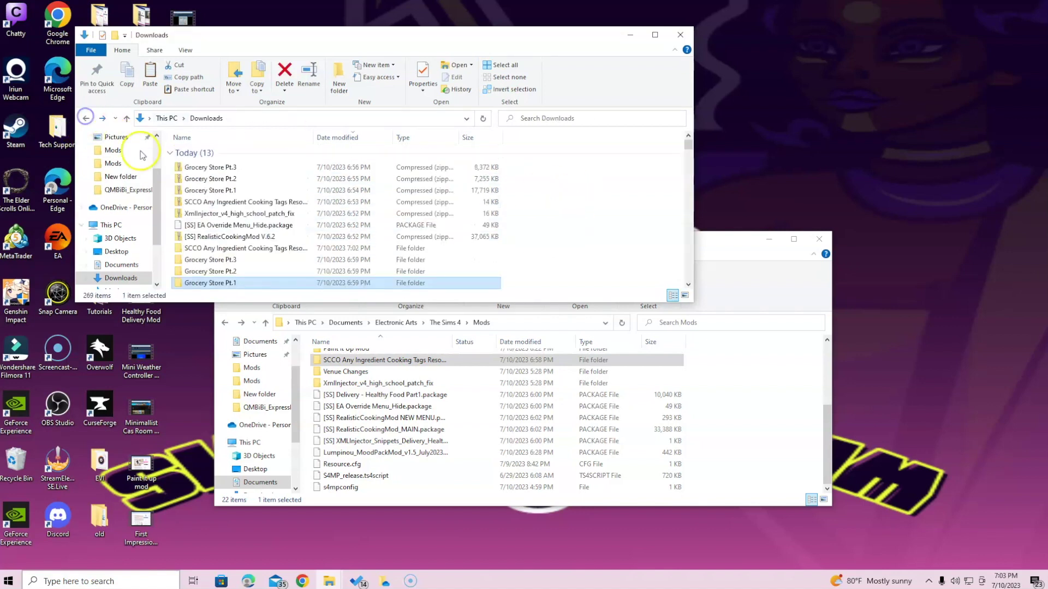
pyautogui.click(219, 284)
pyautogui.moveTo(218, 284); pyautogui.dragTo(753, 428)
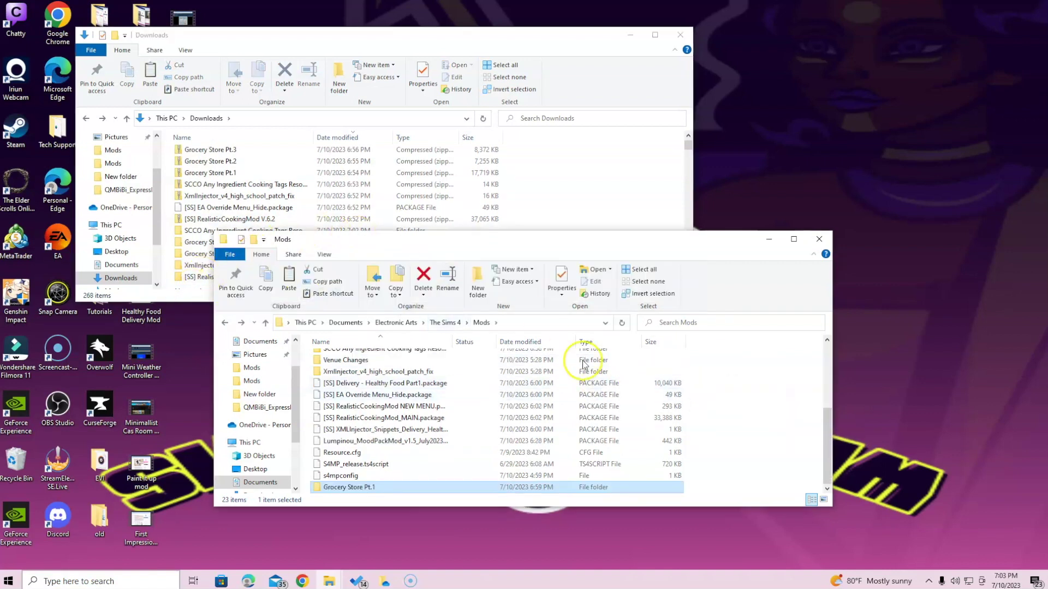
# Step: Move the extracted Grocery Store Pt.2 and Grocery Store Pt.3 folders from Downloads into Mods and close the Mods window
pyautogui.click(556, 180)
pyautogui.scroll(-2, 299, 186)
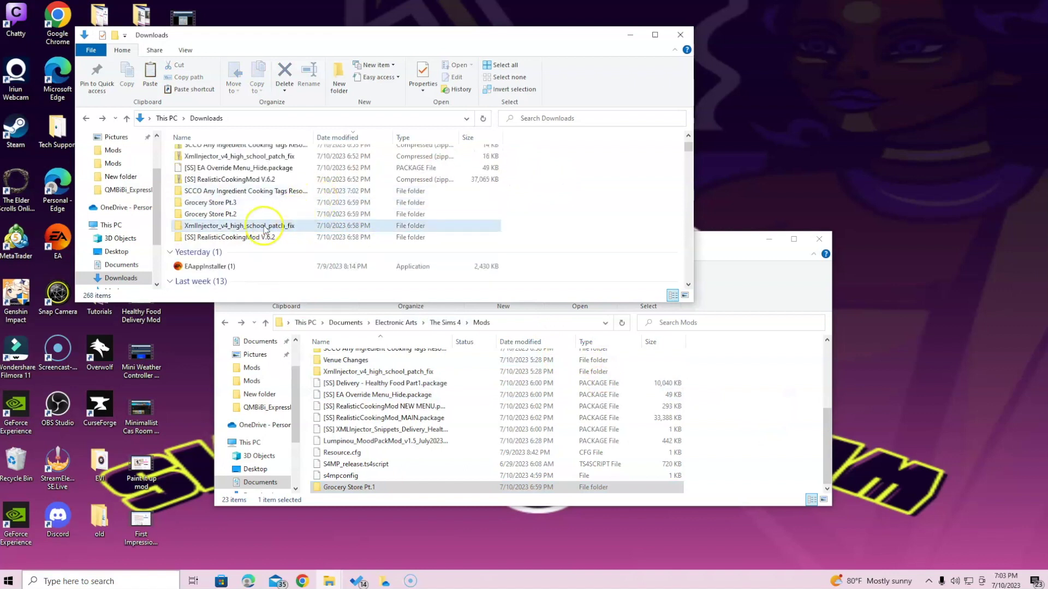
pyautogui.moveTo(229, 203); pyautogui.dragTo(750, 387)
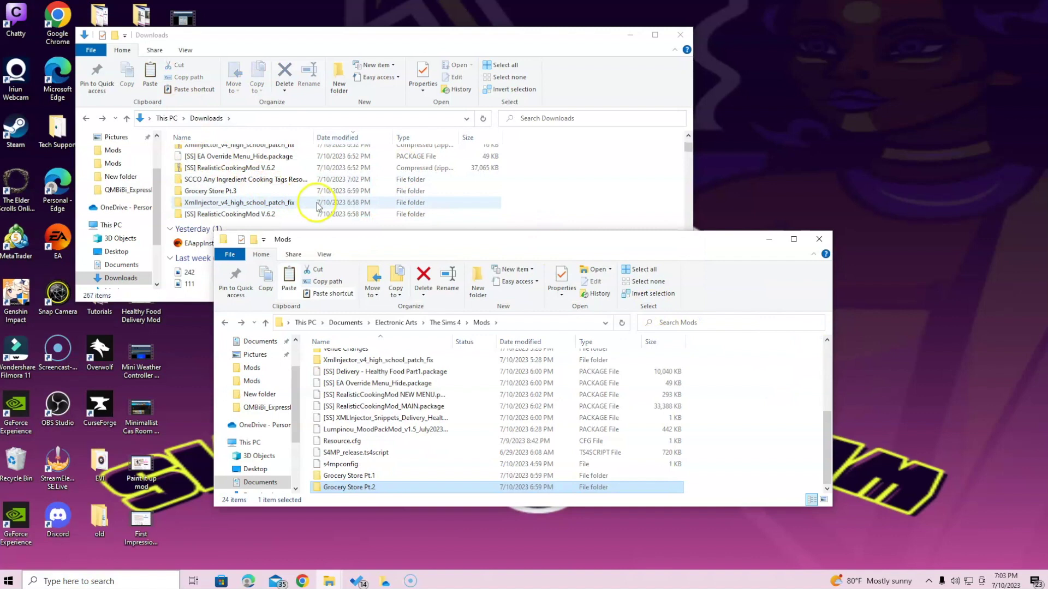
pyautogui.moveTo(214, 195); pyautogui.dragTo(724, 399)
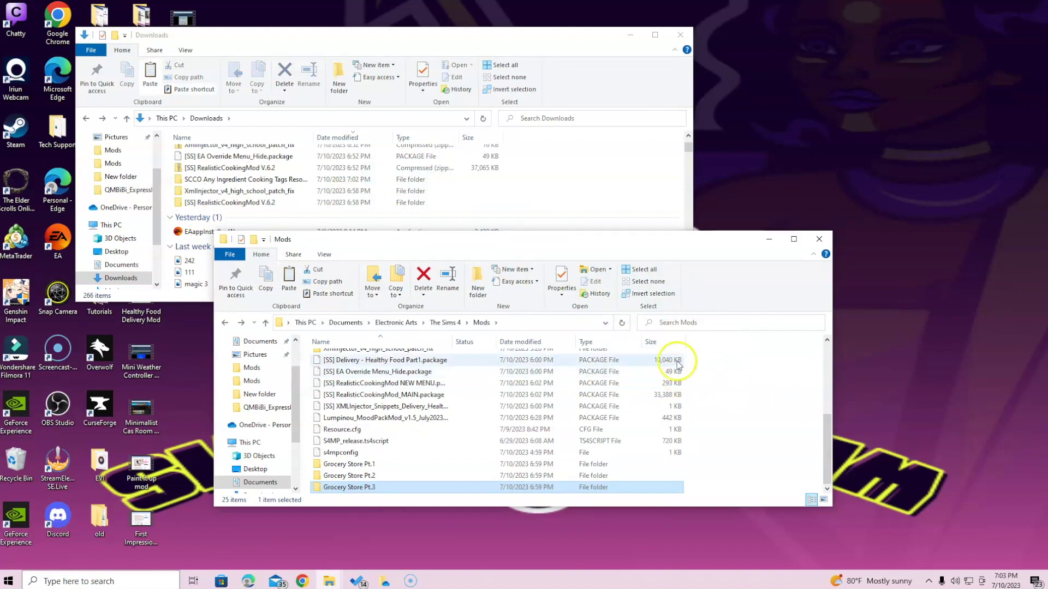
pyautogui.click(824, 240)
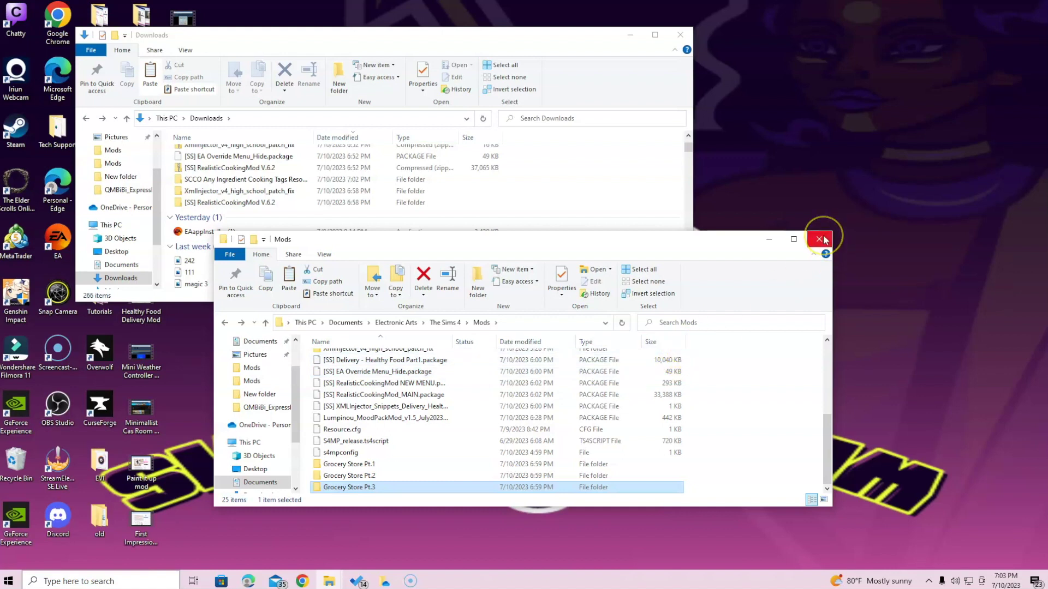